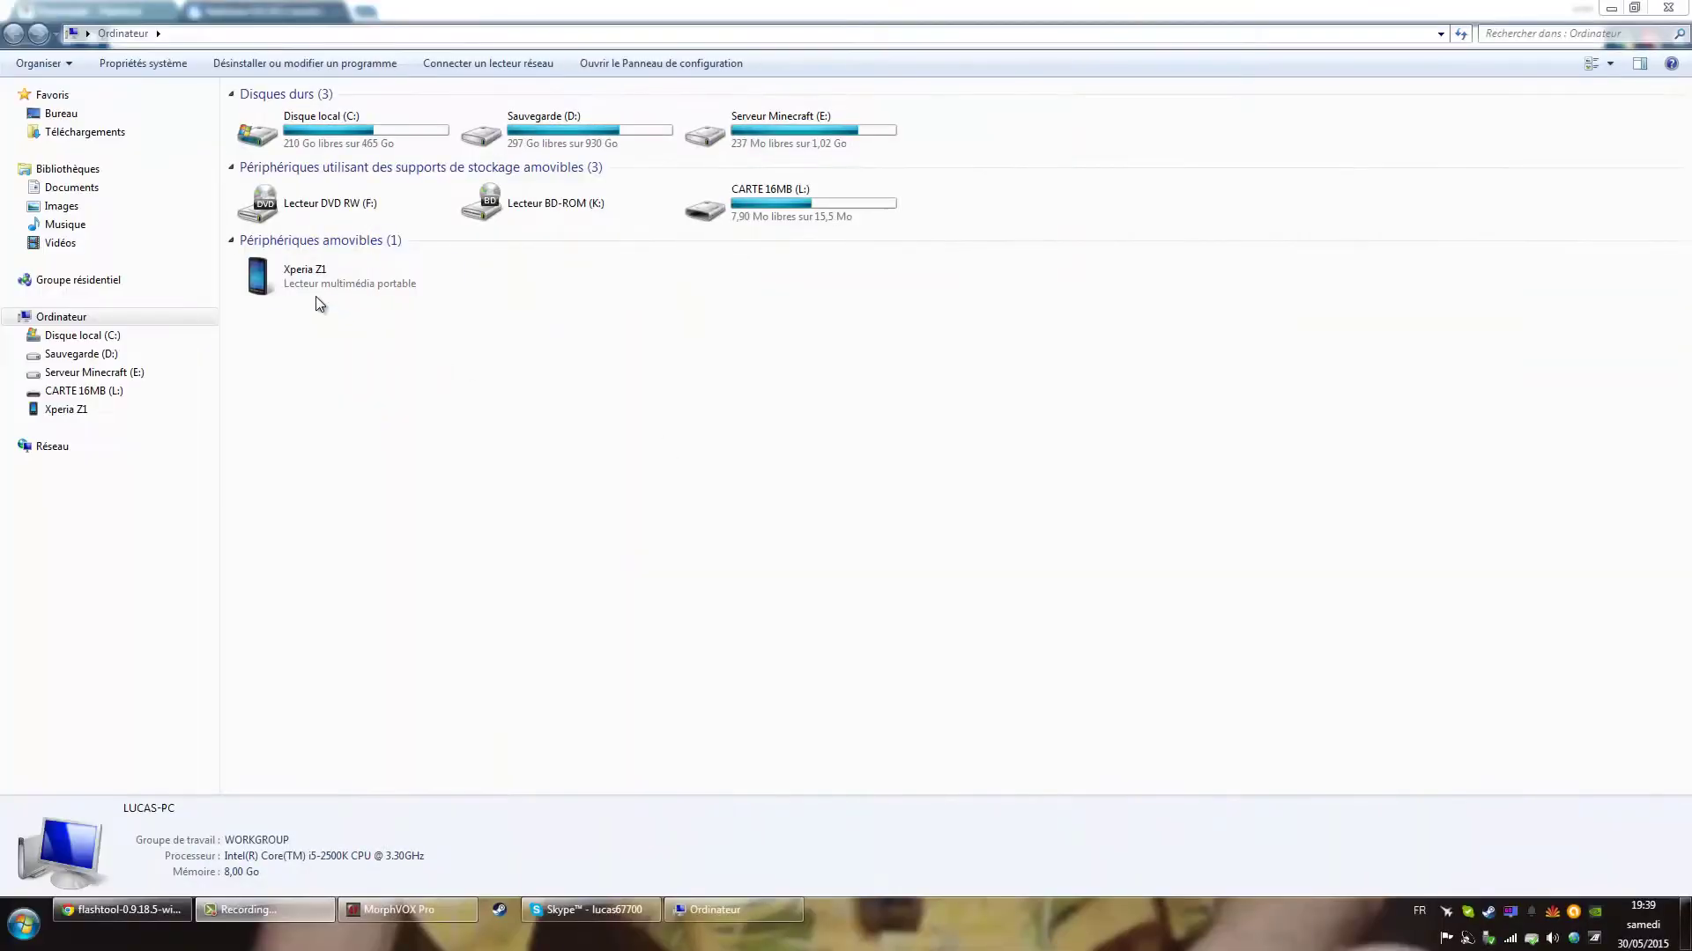
Open the Xperia Z1's Carte SD storage and shrink its window so that the desktop is accessible.
double_click(314, 294)
double_click(296, 103)
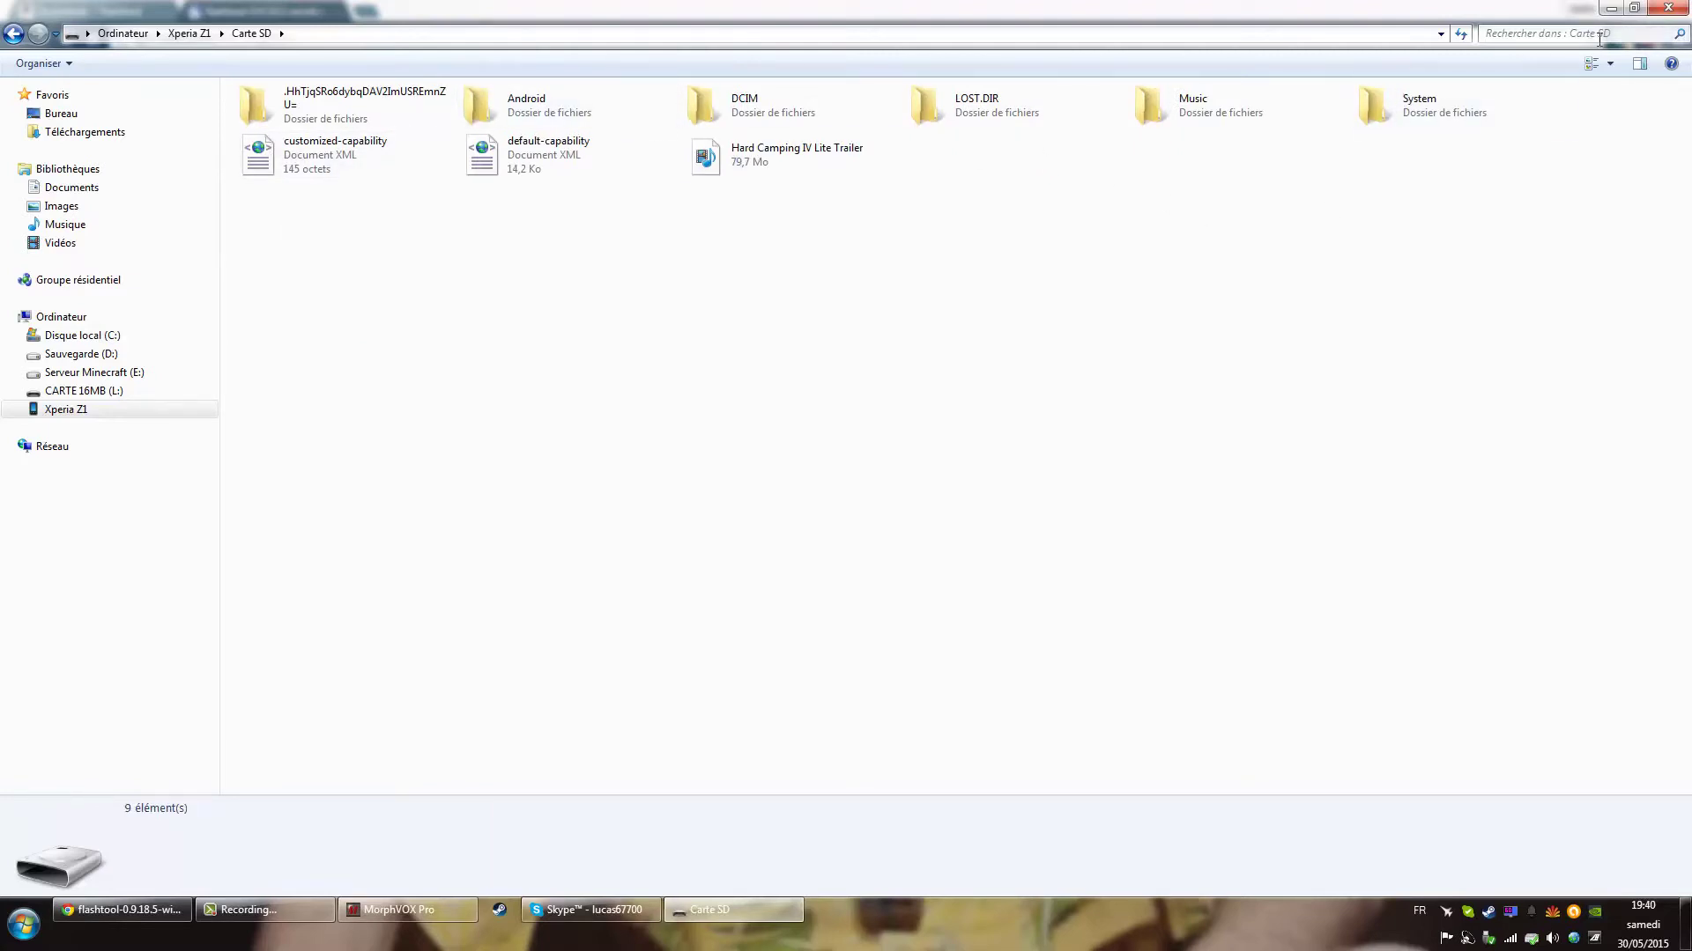
double_click(1545, 12)
left_click(1616, 12)
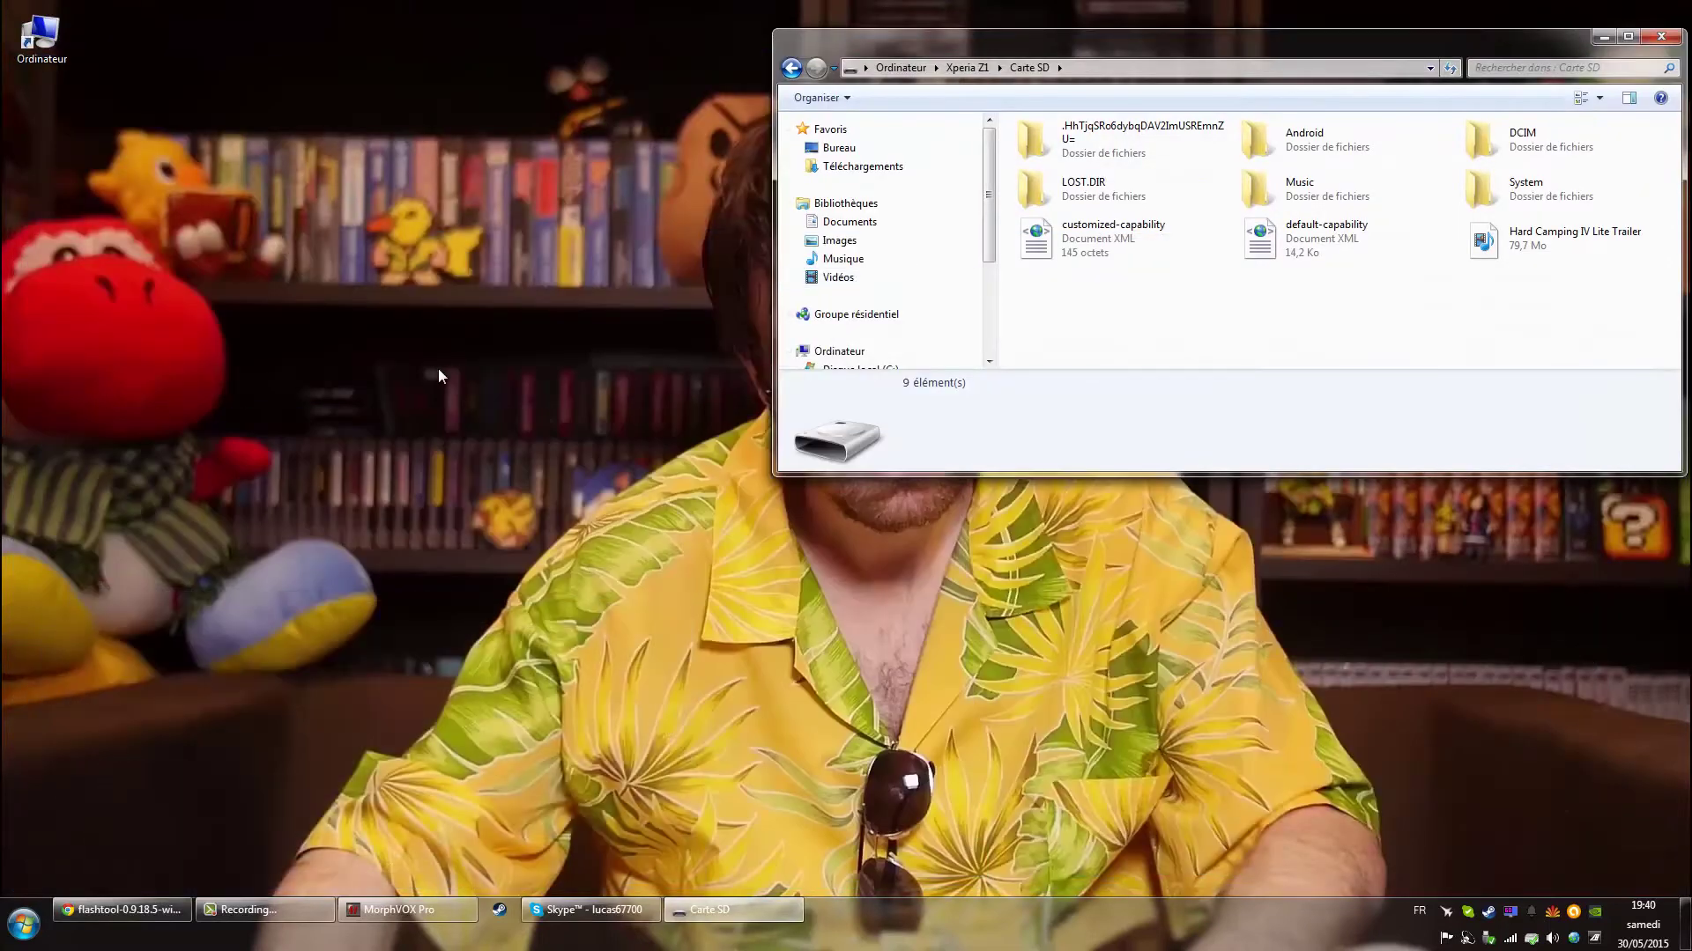
Create a folder named "Carte SD Xperia Z1" on the desktop.
right_click(441, 376)
left_click(706, 543)
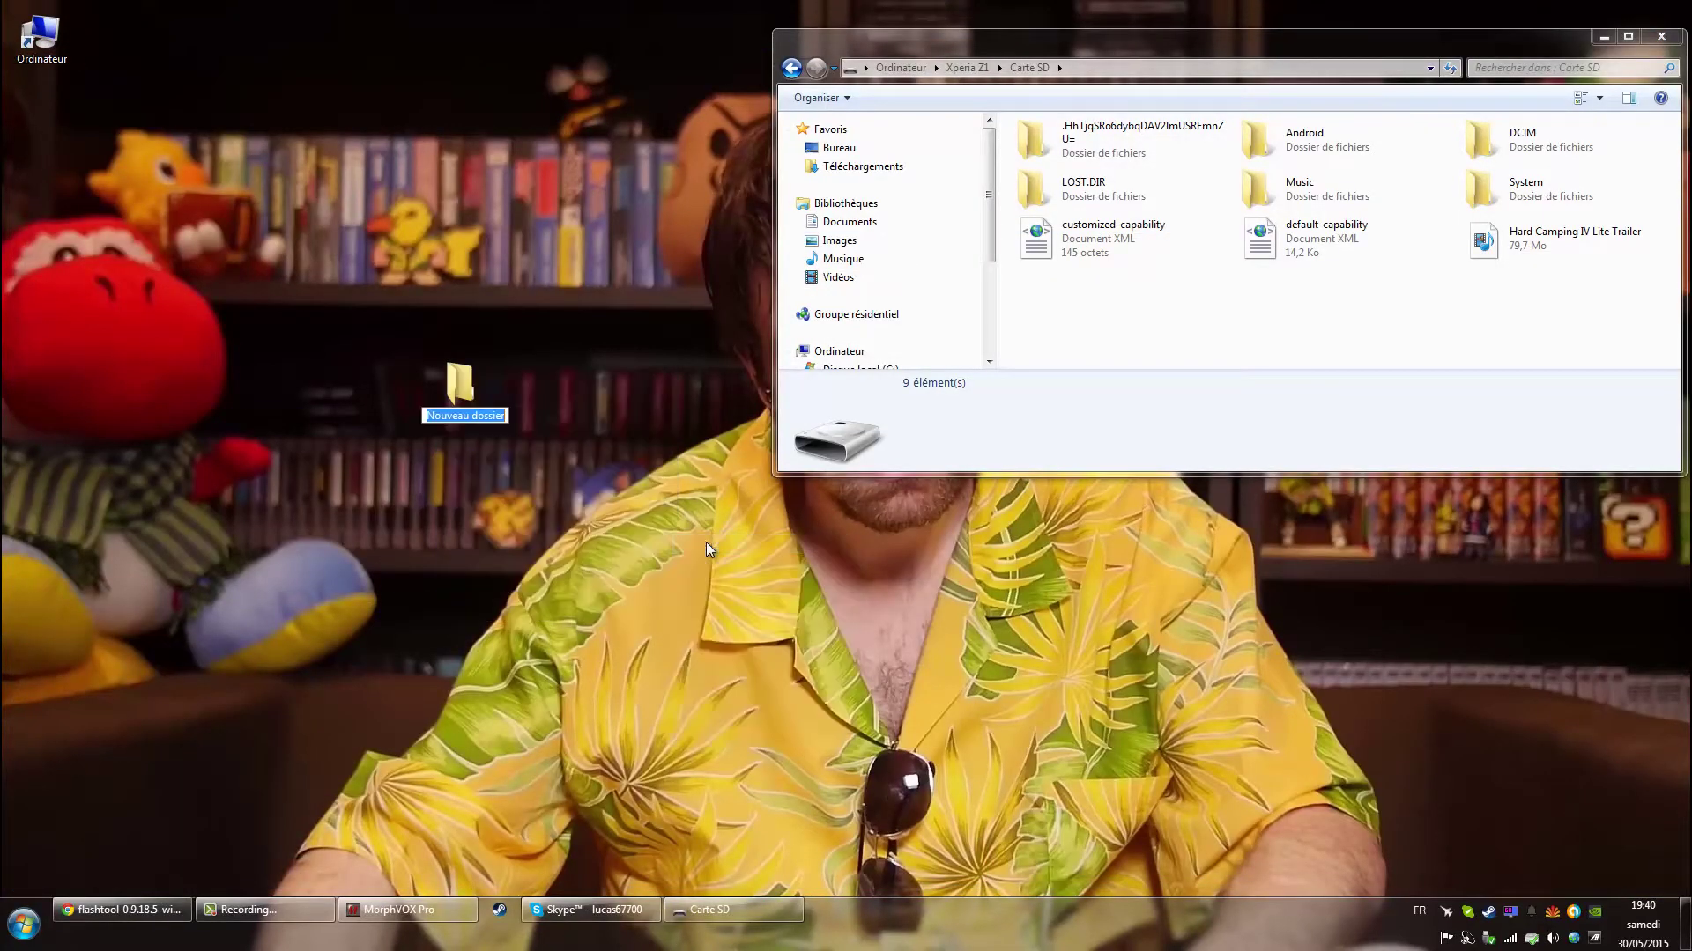
type("Carte SD Xeperia ")
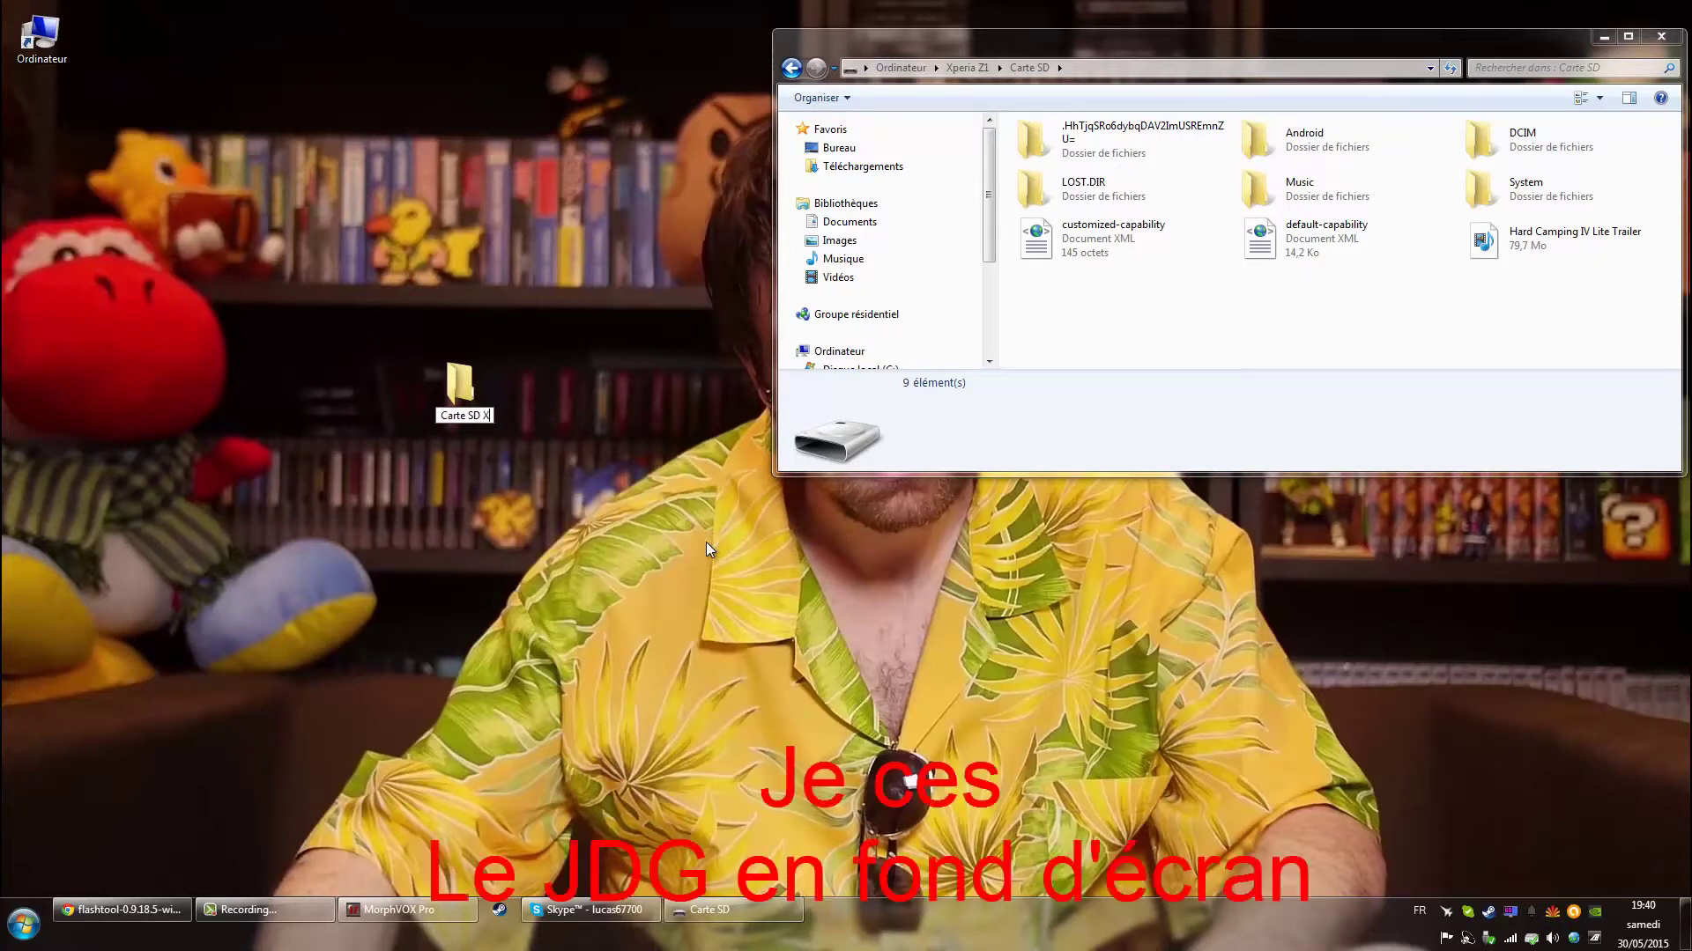
type("Z1")
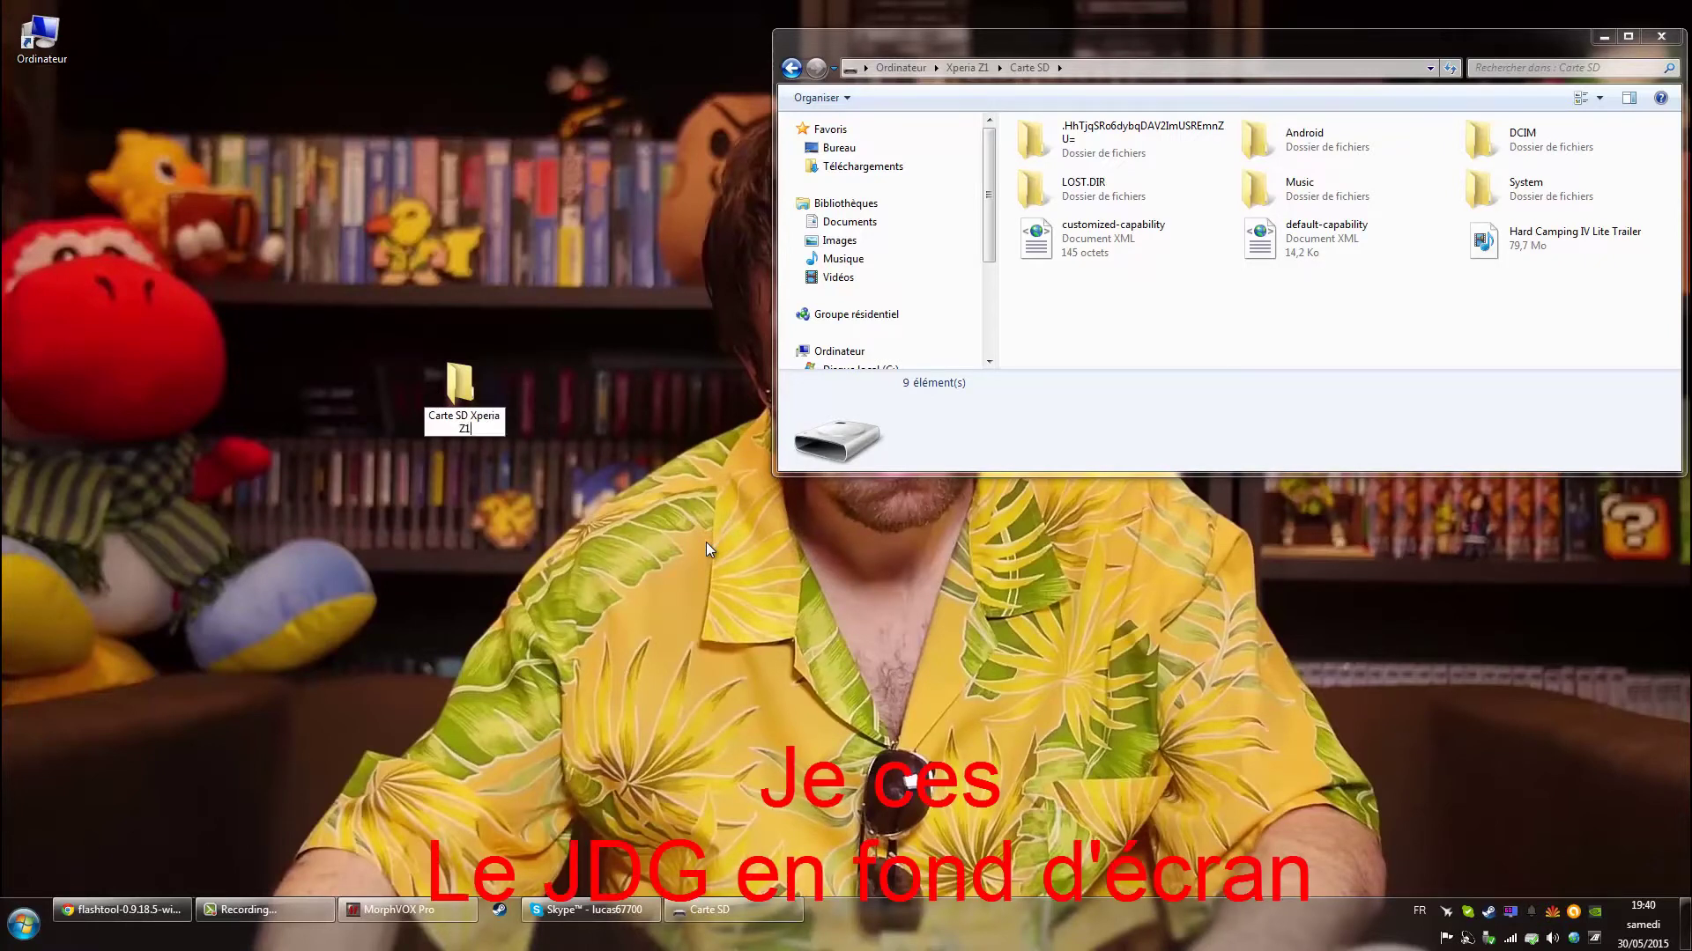
key("Return")
Cut all the photos and videos in the SD card's DCIM > 100ANDRO folder.
left_click(1307, 155)
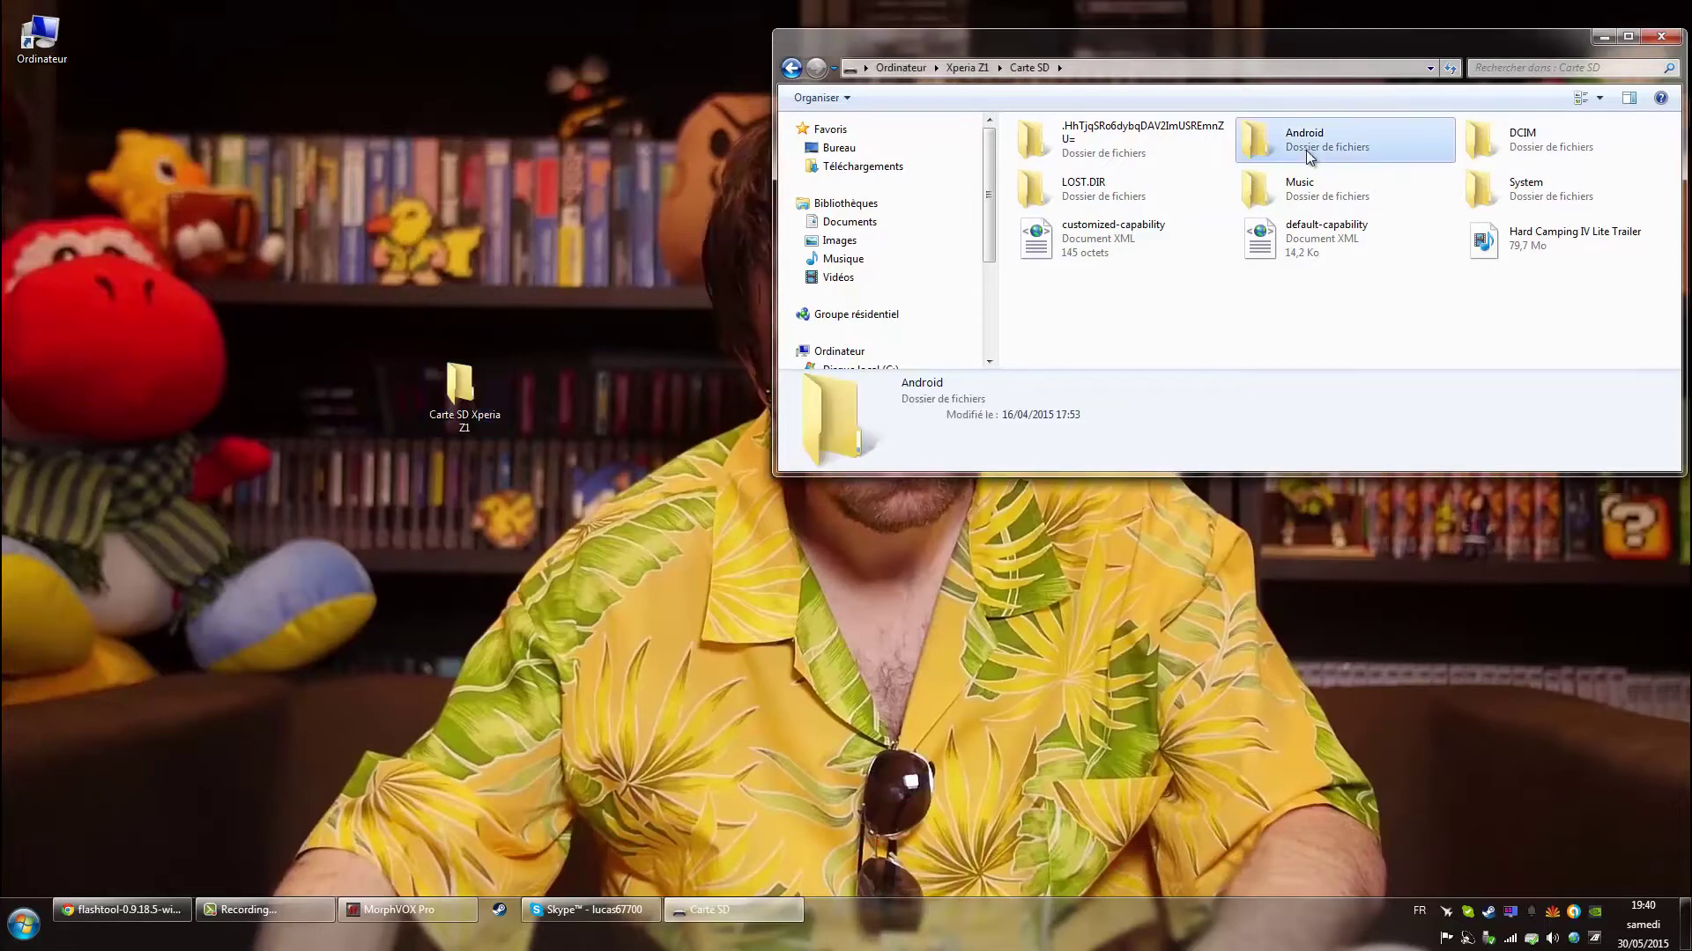
double_click(1590, 126)
double_click(1143, 143)
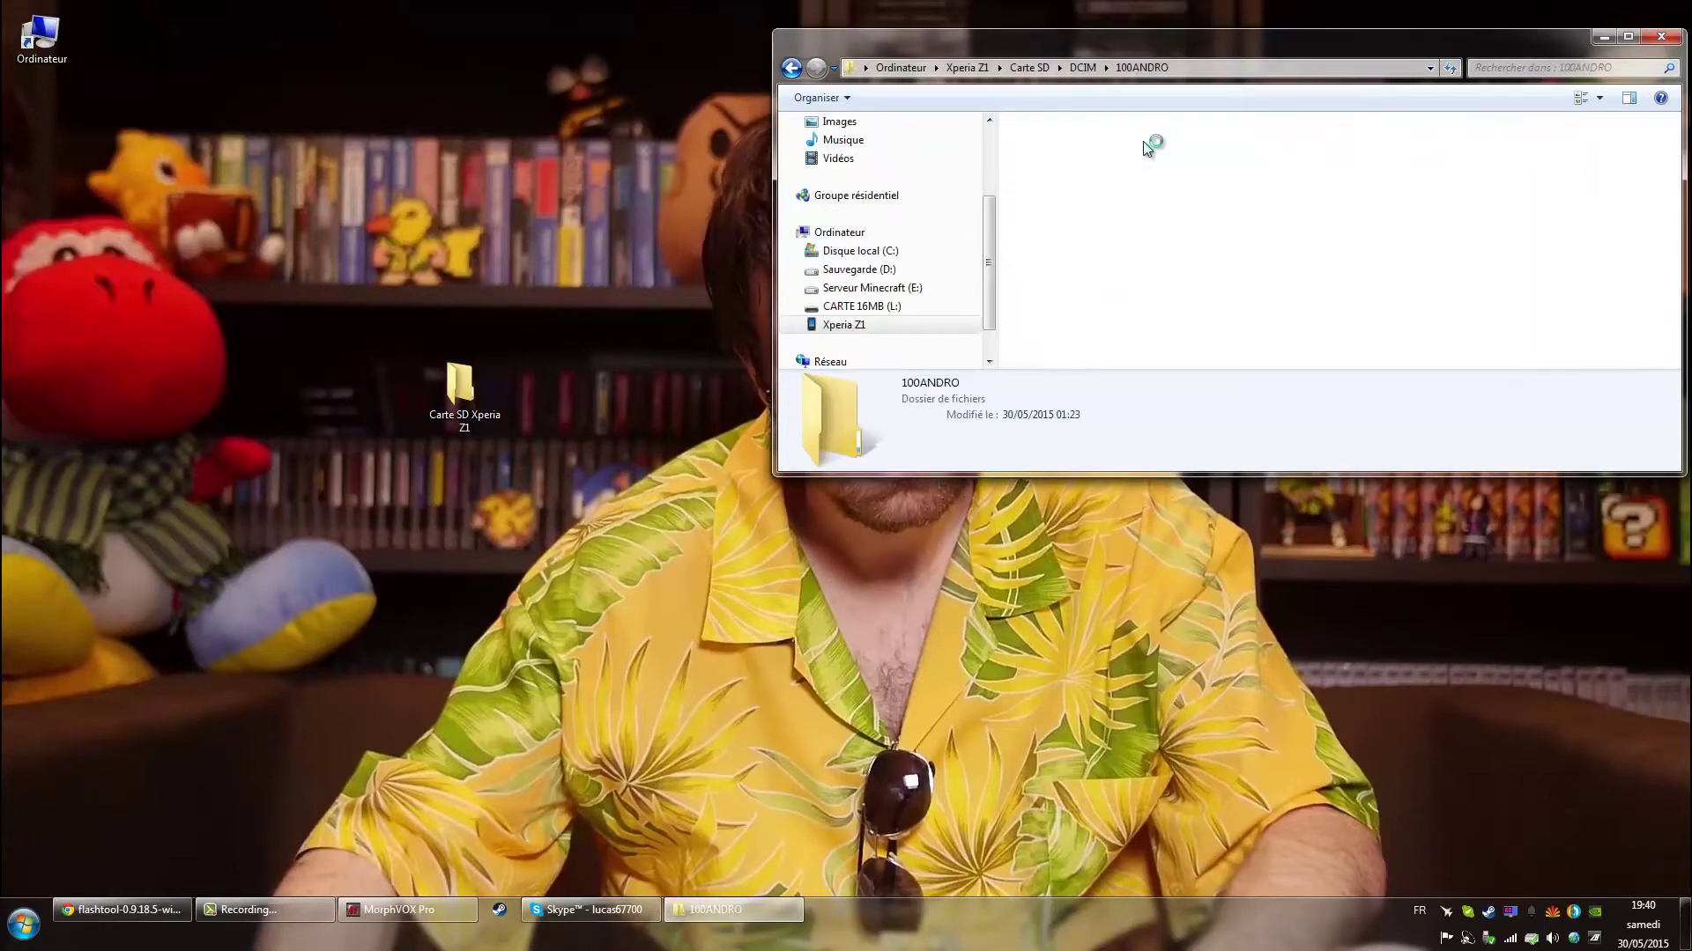
left_click_drag(1183, 56, 1138, 31)
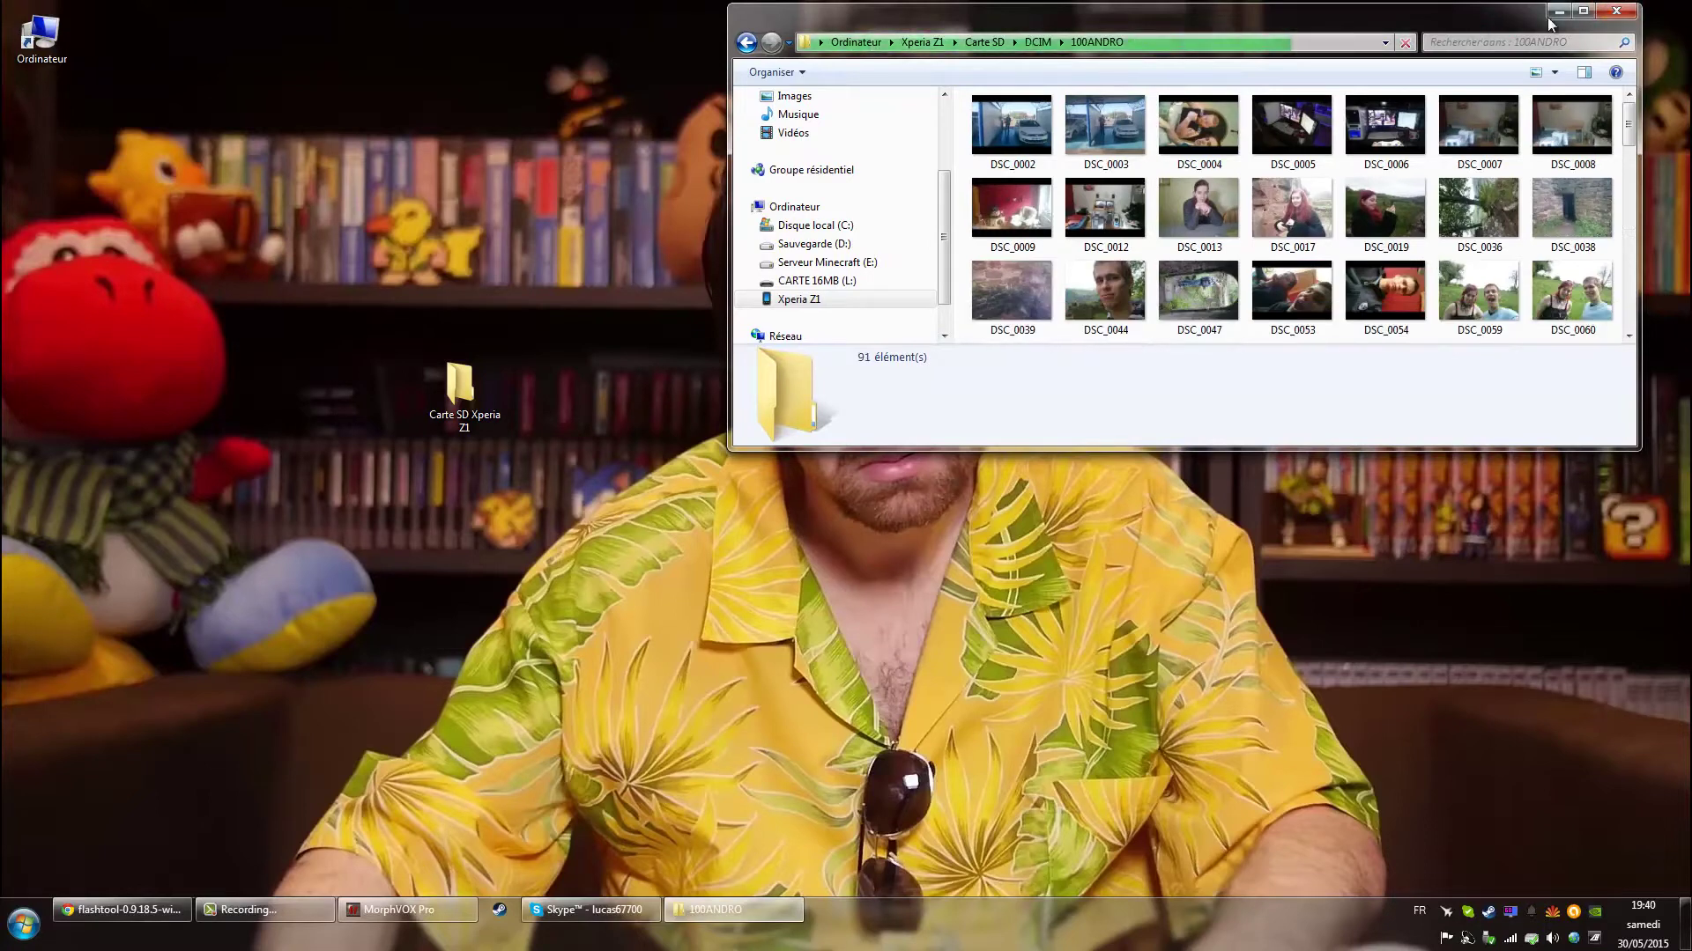
left_click(1578, 14)
left_click_drag(1644, 745, 251, 26)
right_click(590, 326)
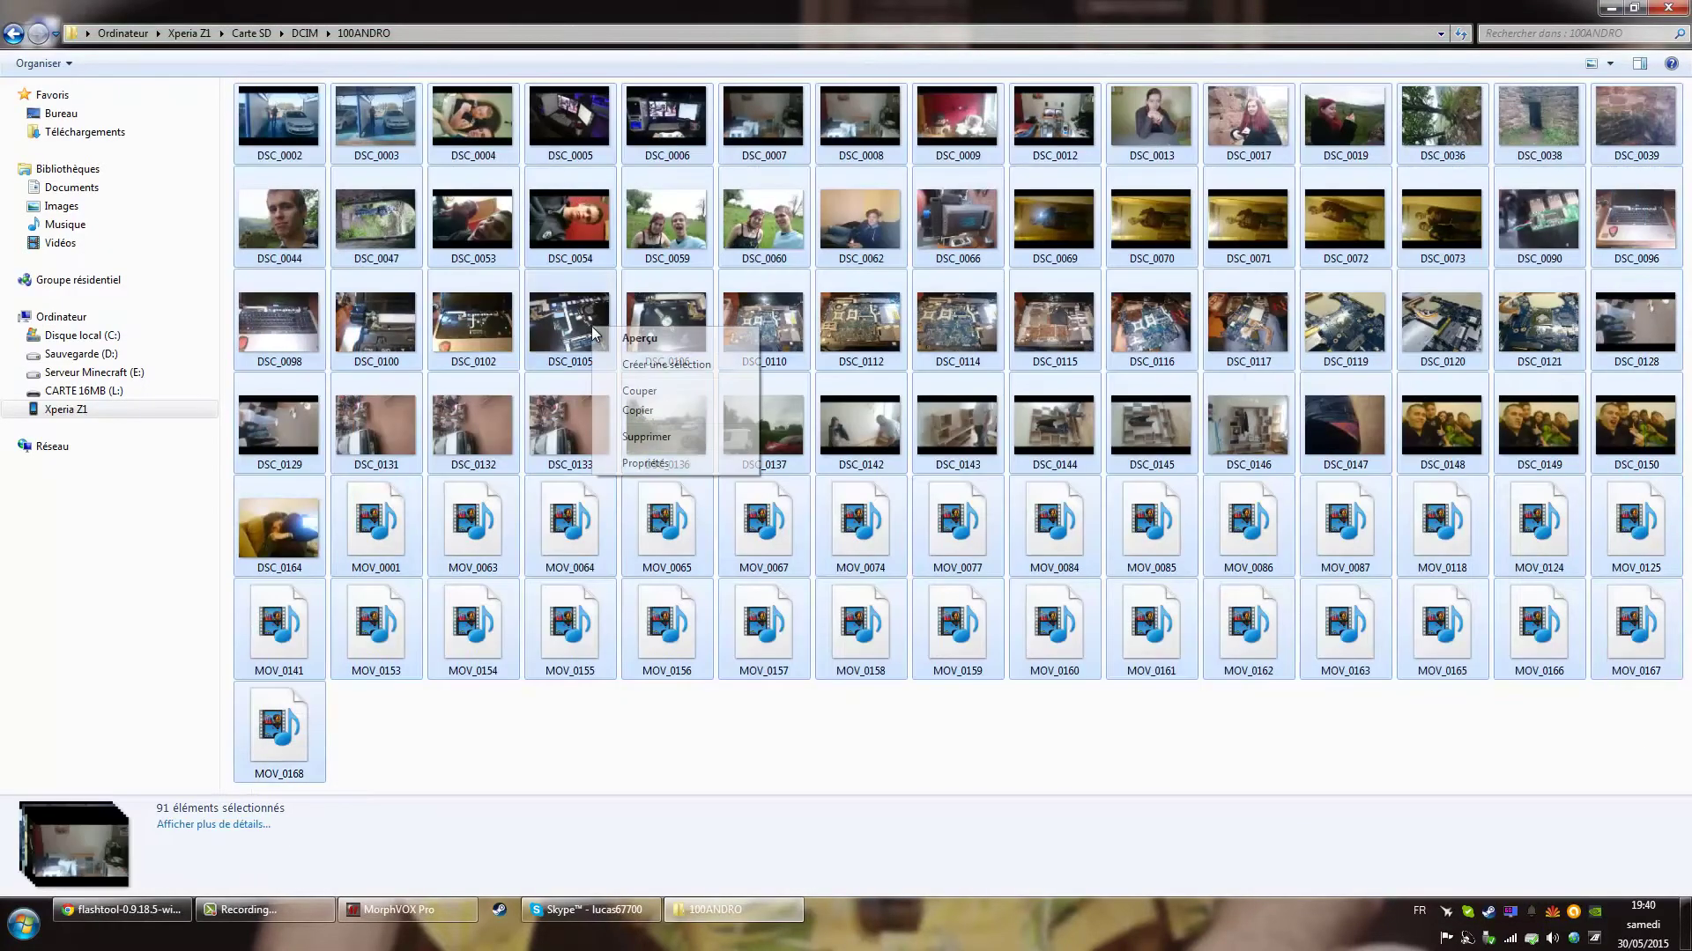
left_click(656, 388)
Paste the cut files into the desktop folder Carte SD Xperia Z1 and arrange its window beside the phone's.
key("super+Down")
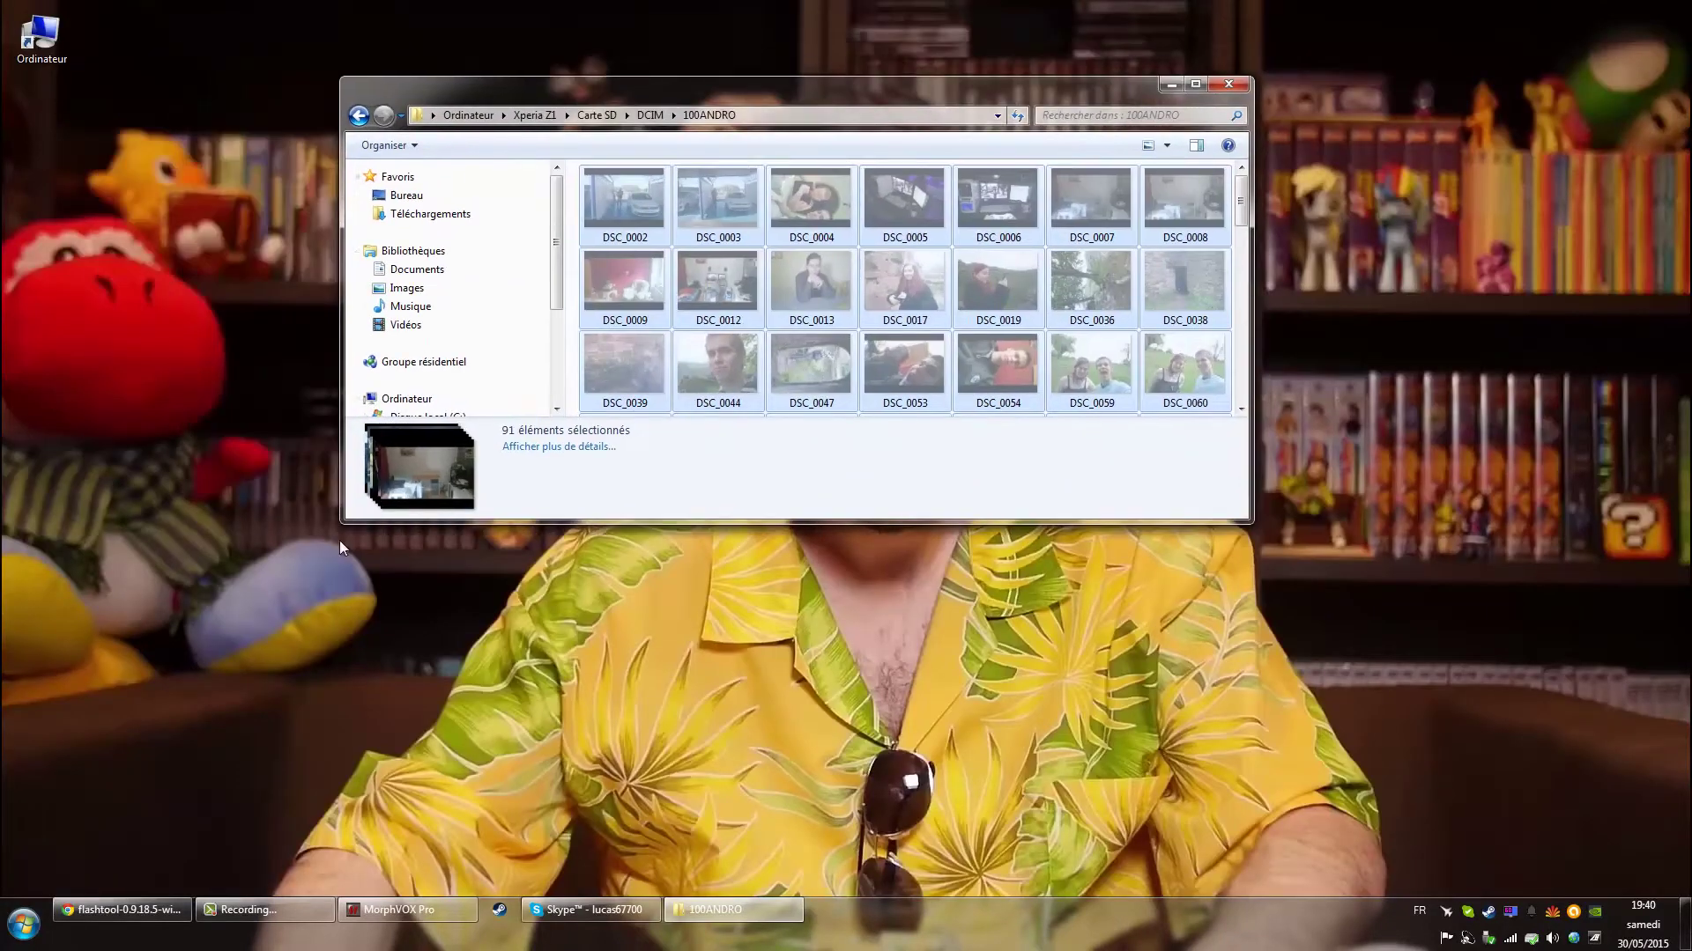
left_click_drag(529, 88, 696, 91)
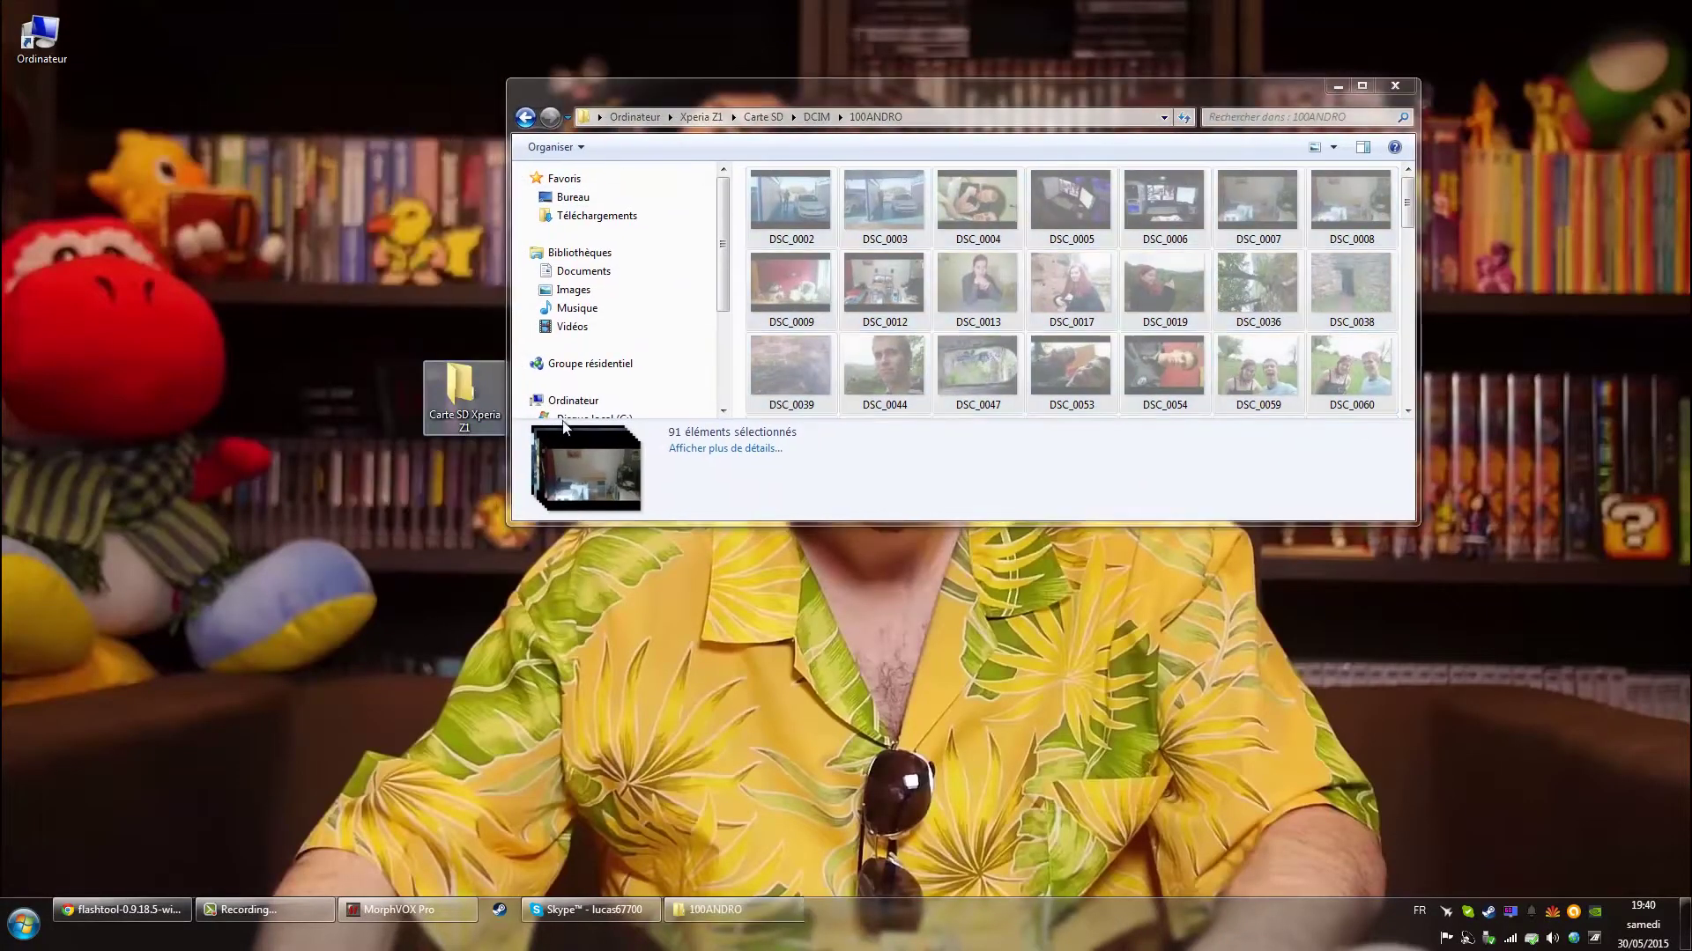
double_click(456, 388)
key("ctrl+v")
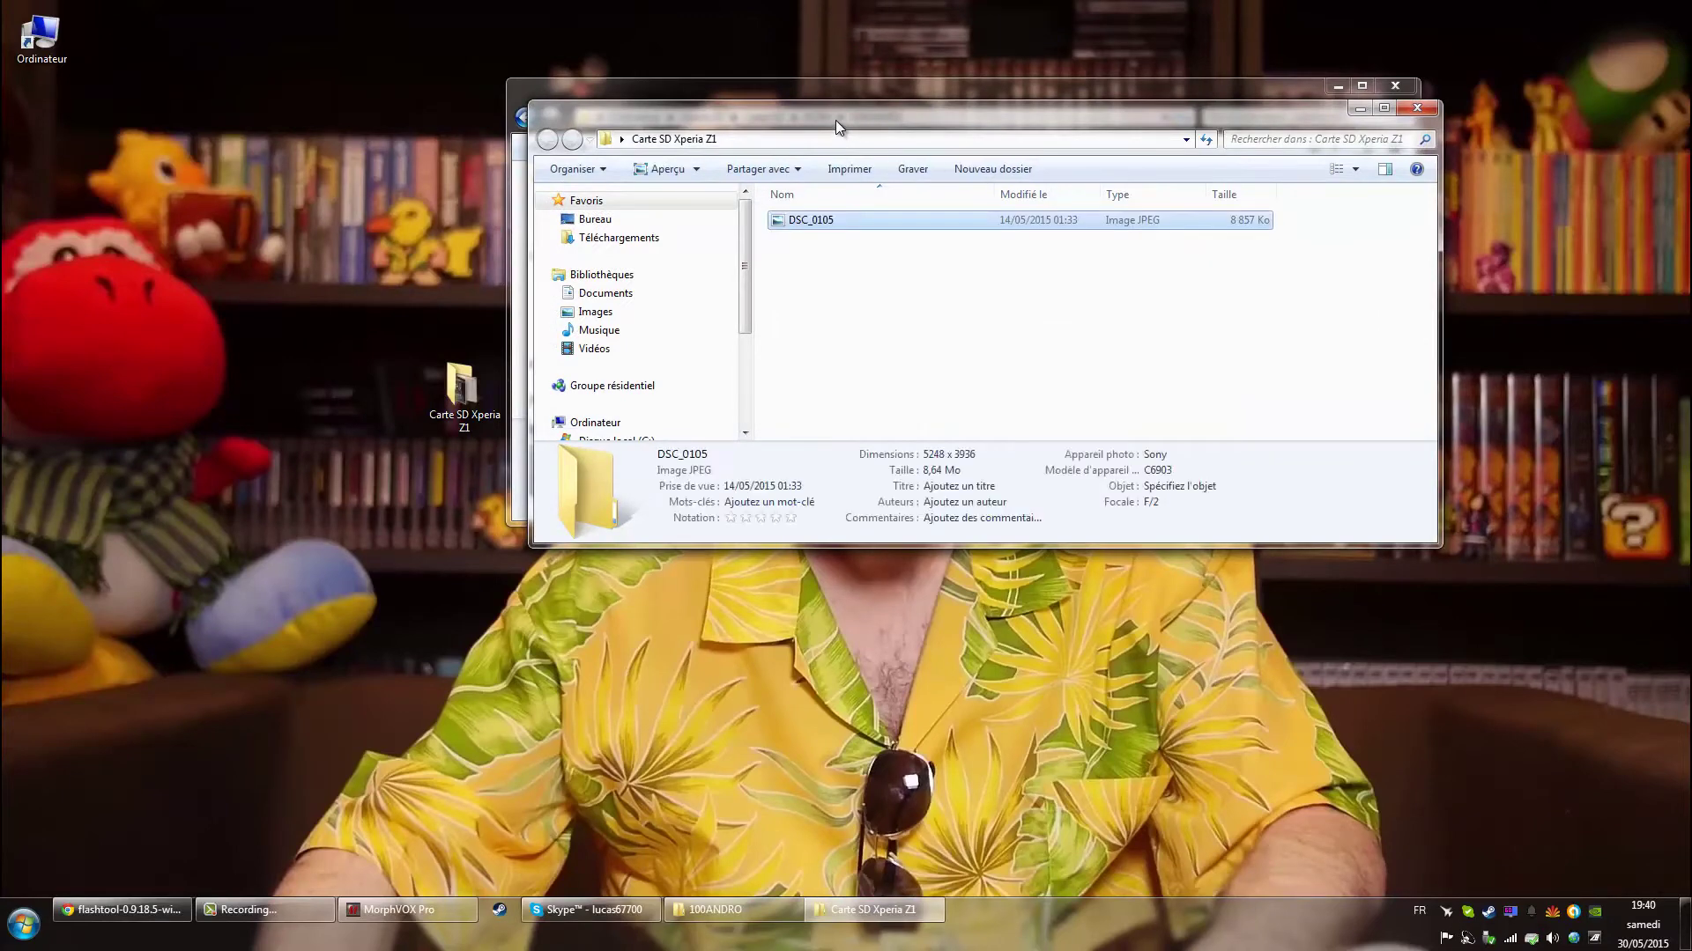
key("super+Left")
left_click(926, 139)
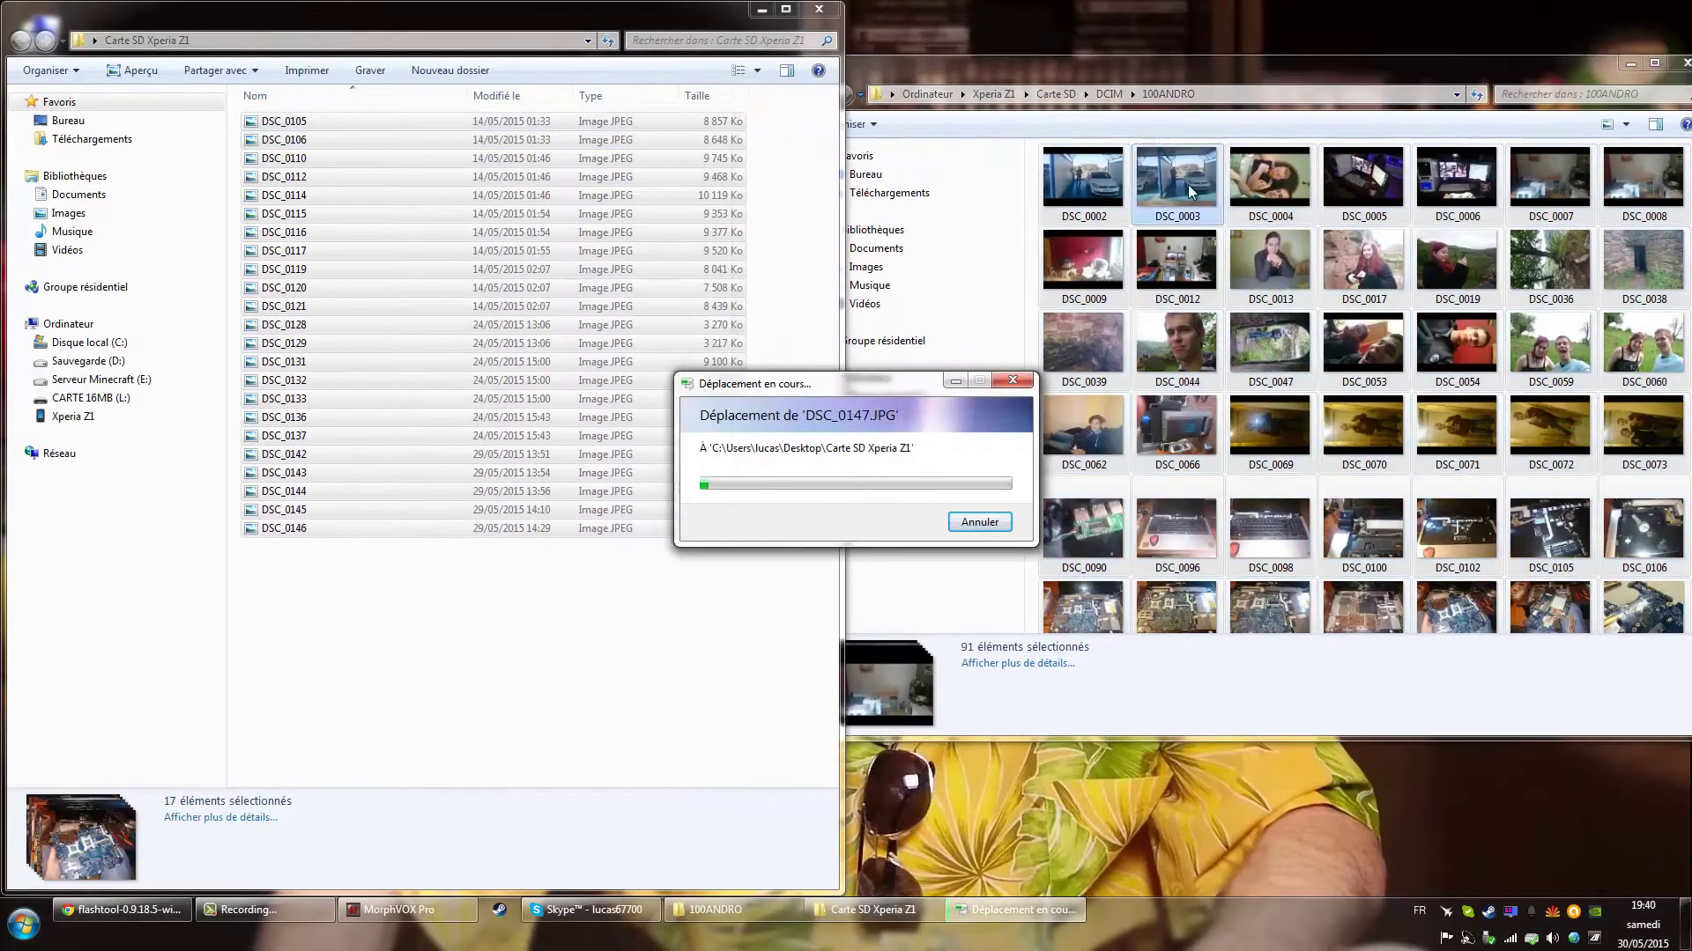
left_click(1625, 124)
left_click_drag(1581, 71, 1581, 242)
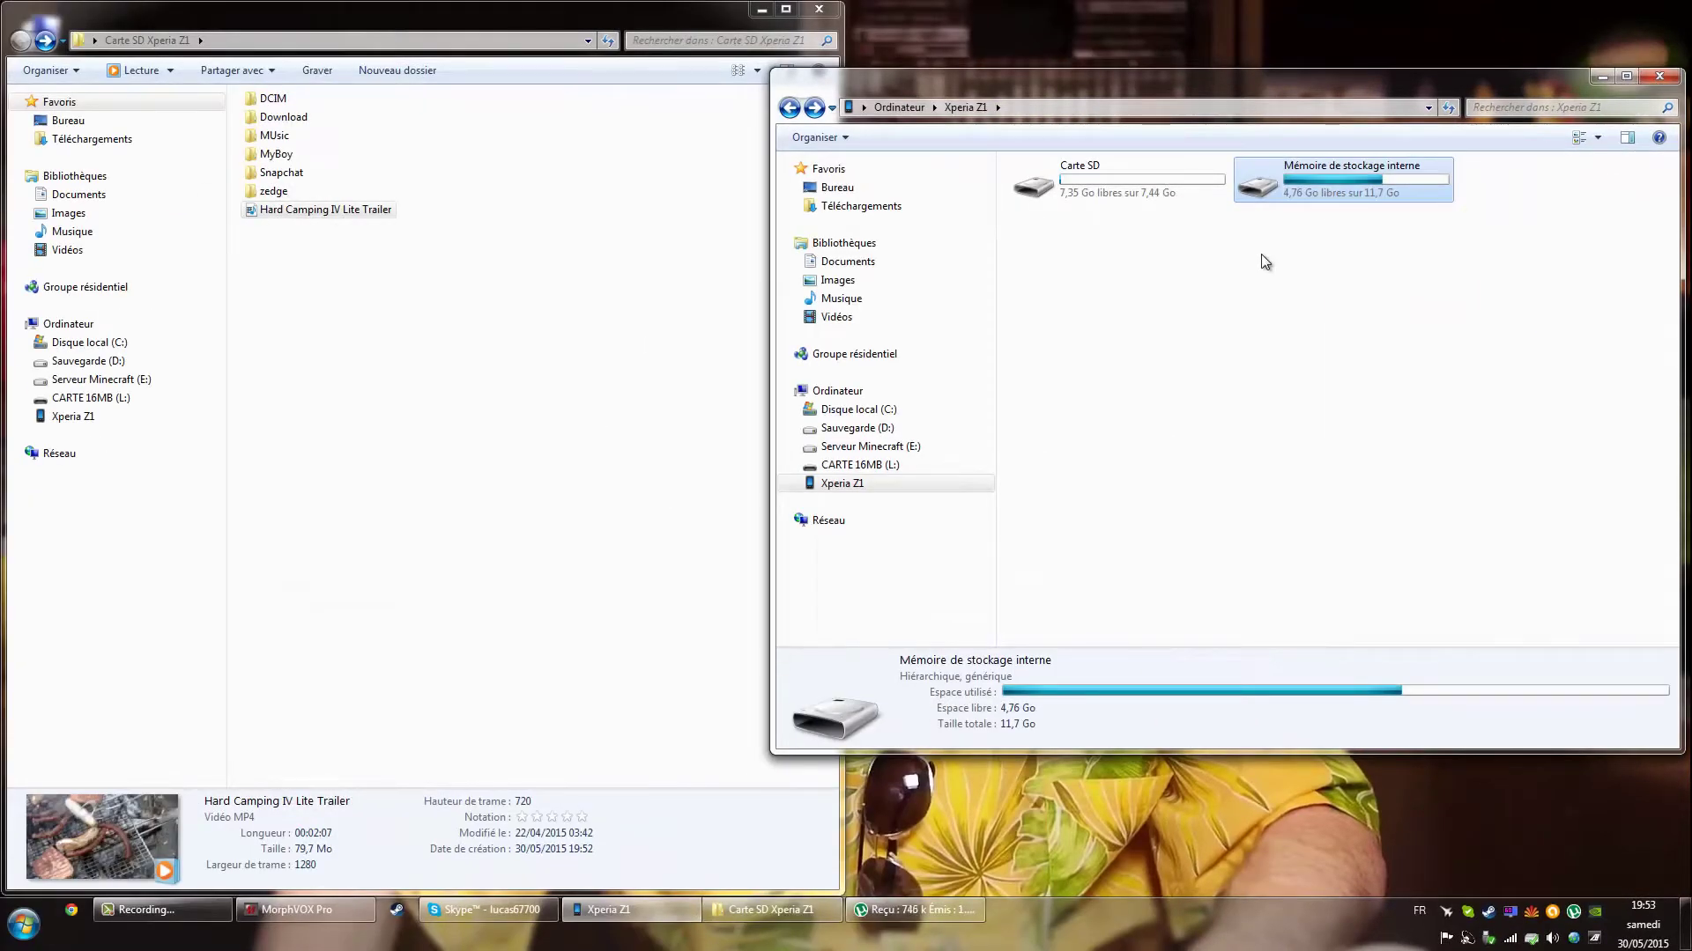
Copy the PIM00001 vCard from the phone's Carte SD > System > PIM into the Carte SD Xperia Z1 folder and close the phone window.
left_click(1144, 204)
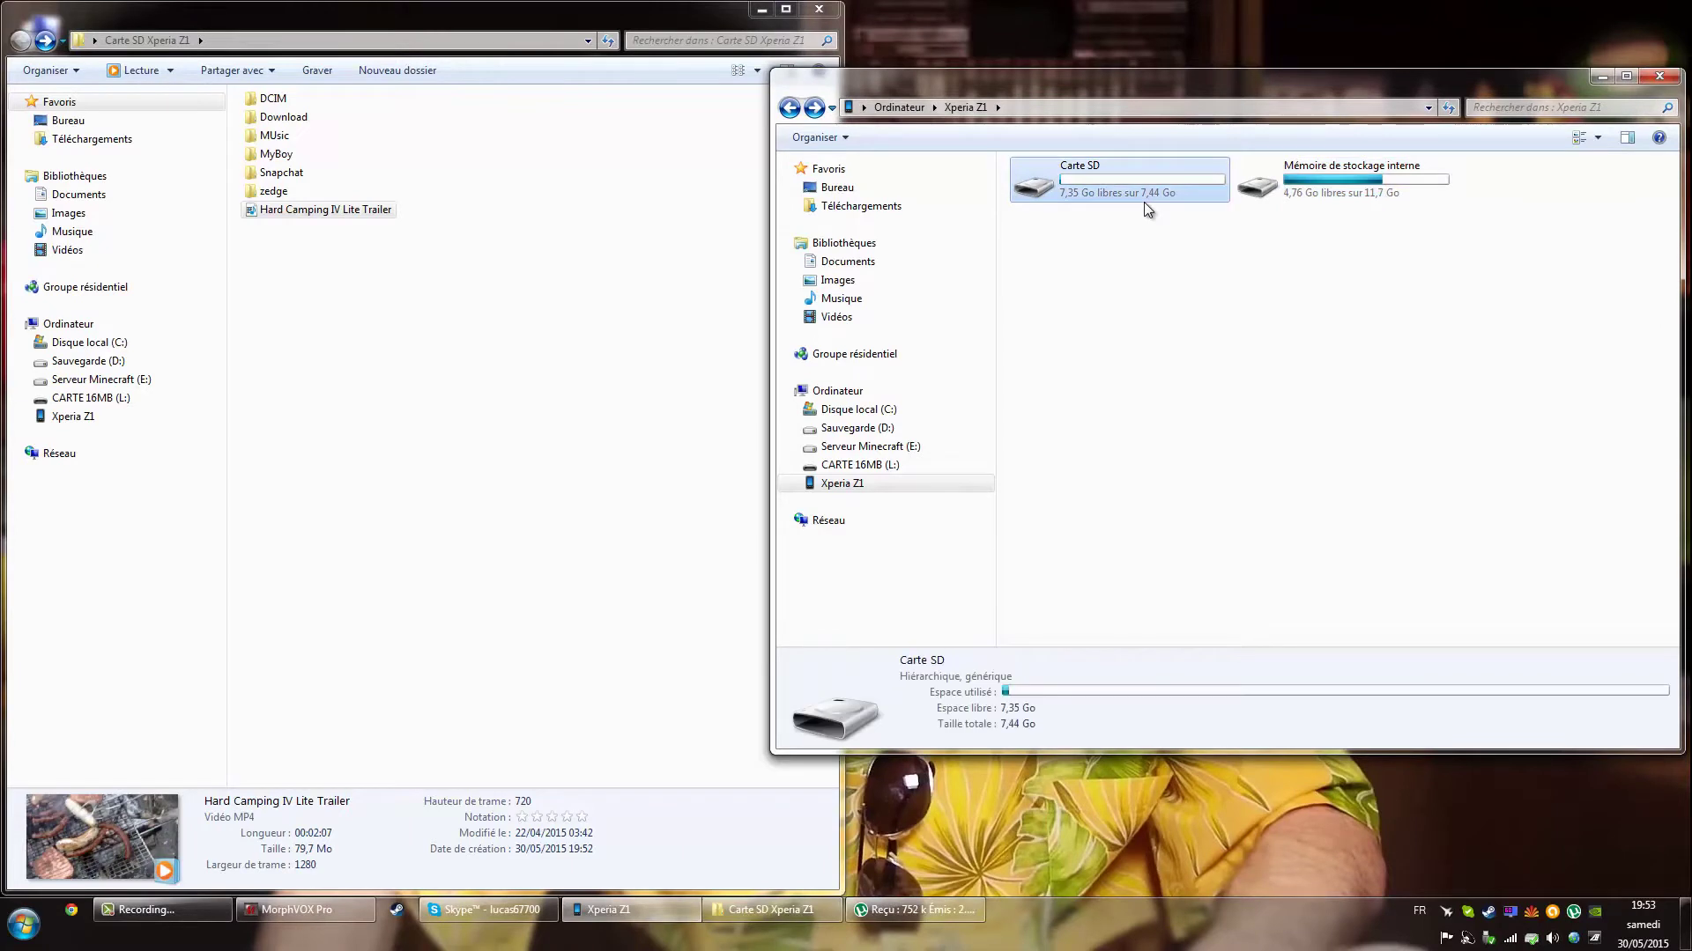
double_click(1144, 202)
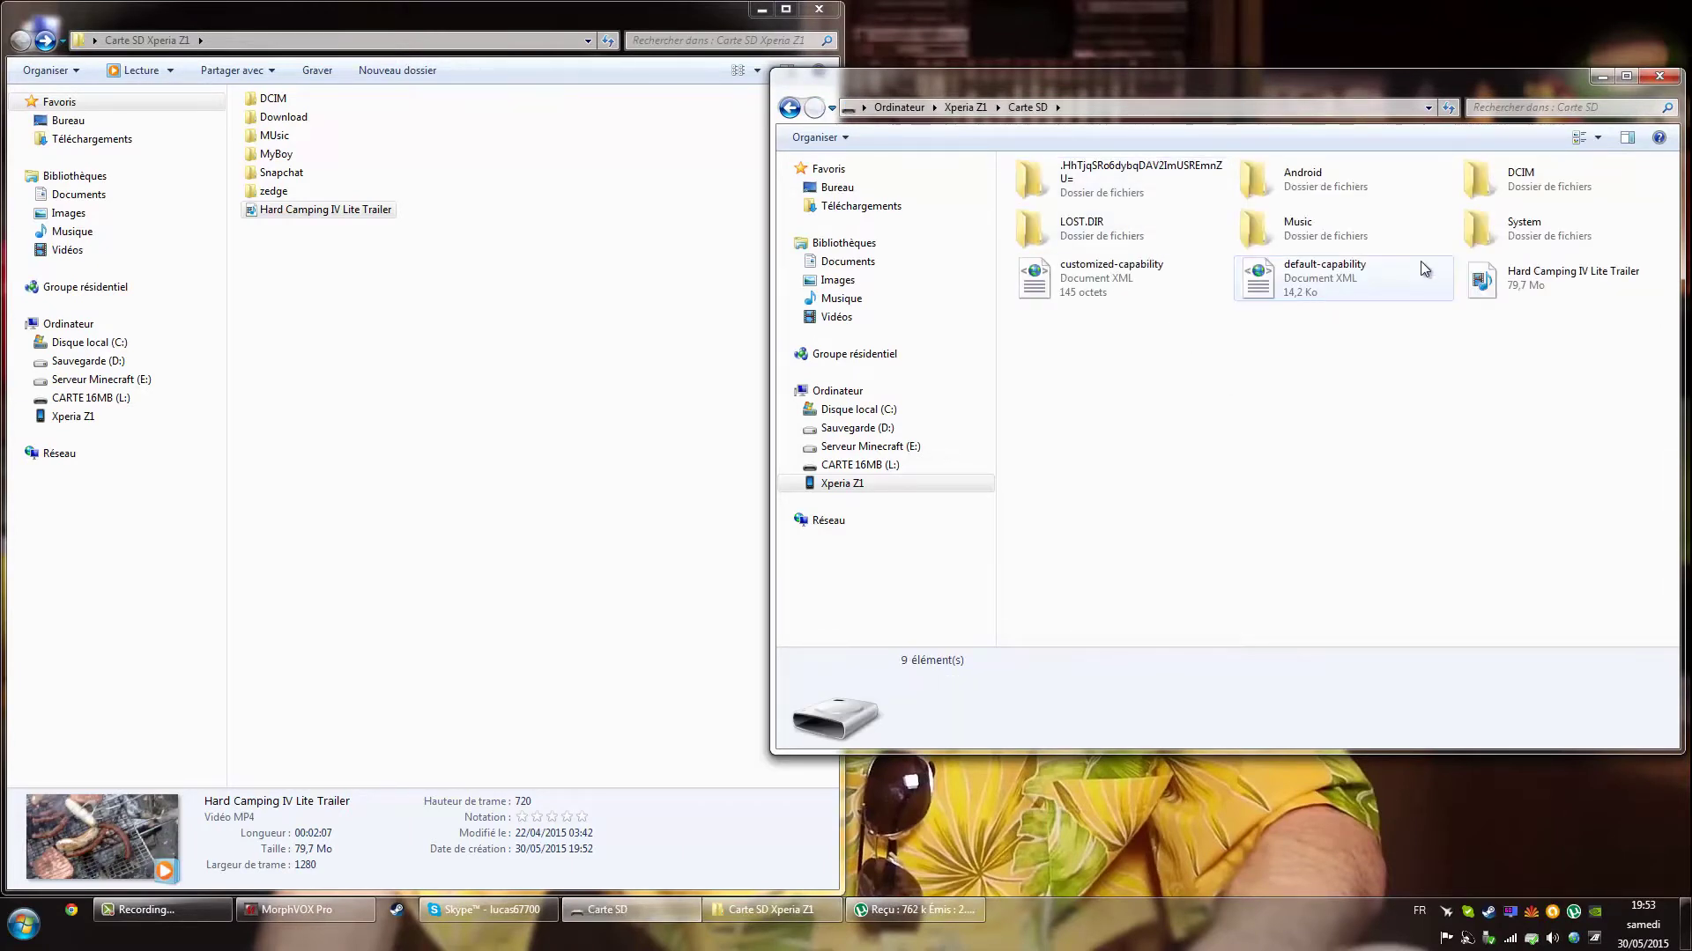
left_click(1462, 240)
double_click(1462, 239)
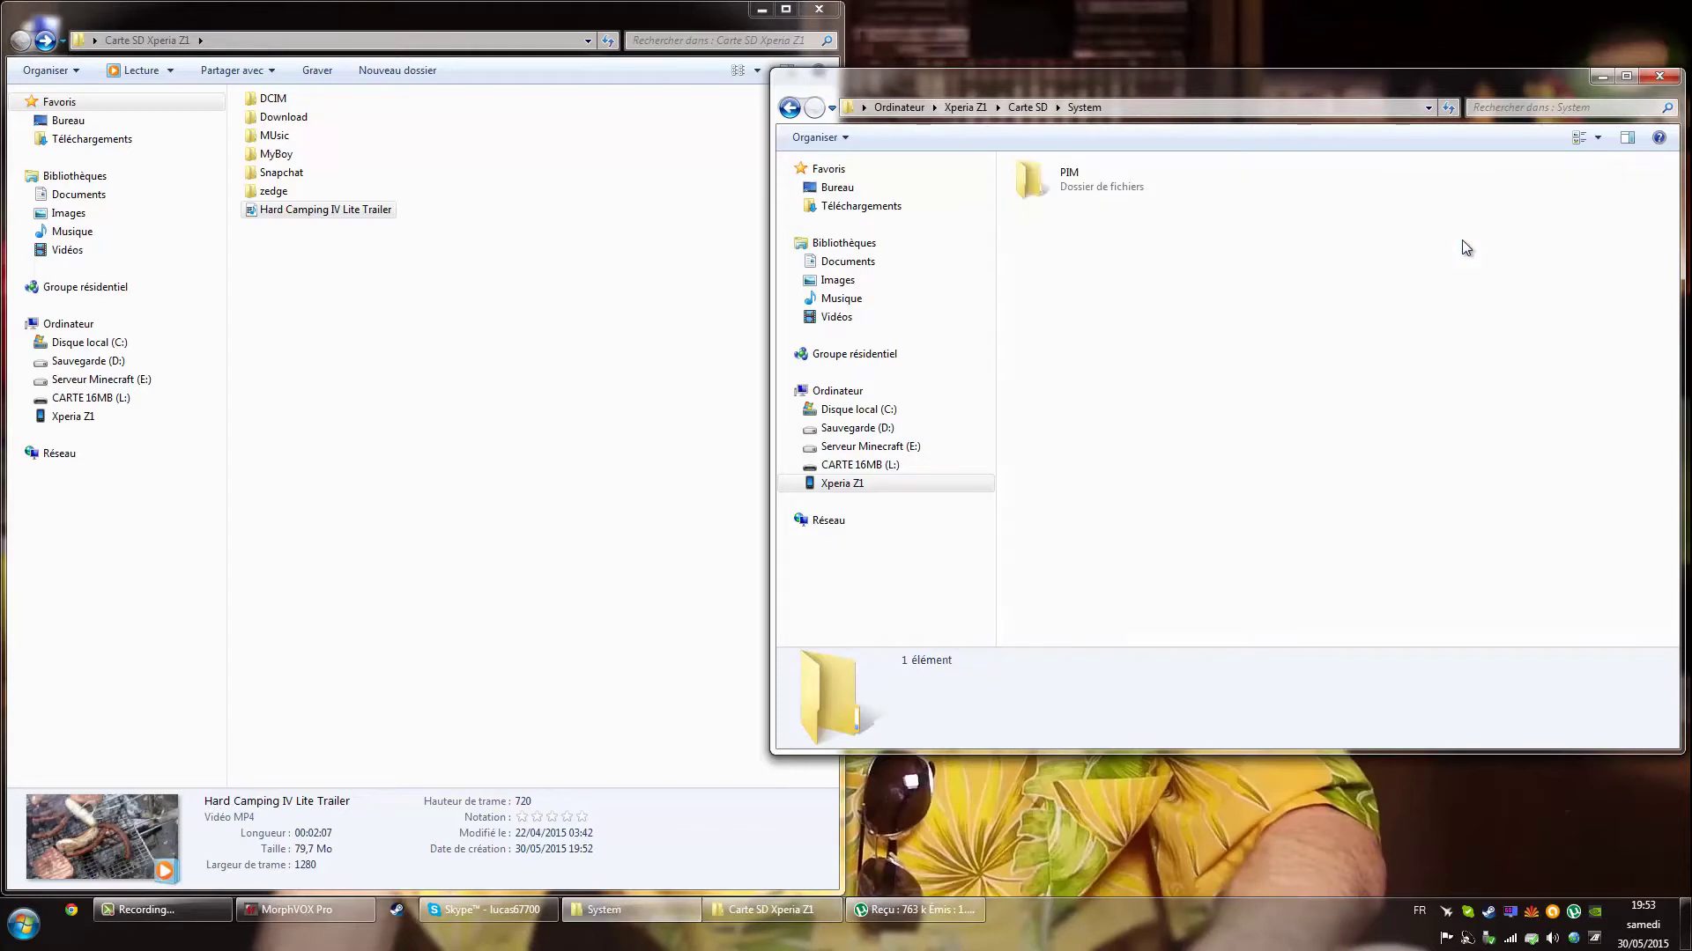
double_click(1112, 180)
left_click(1190, 196)
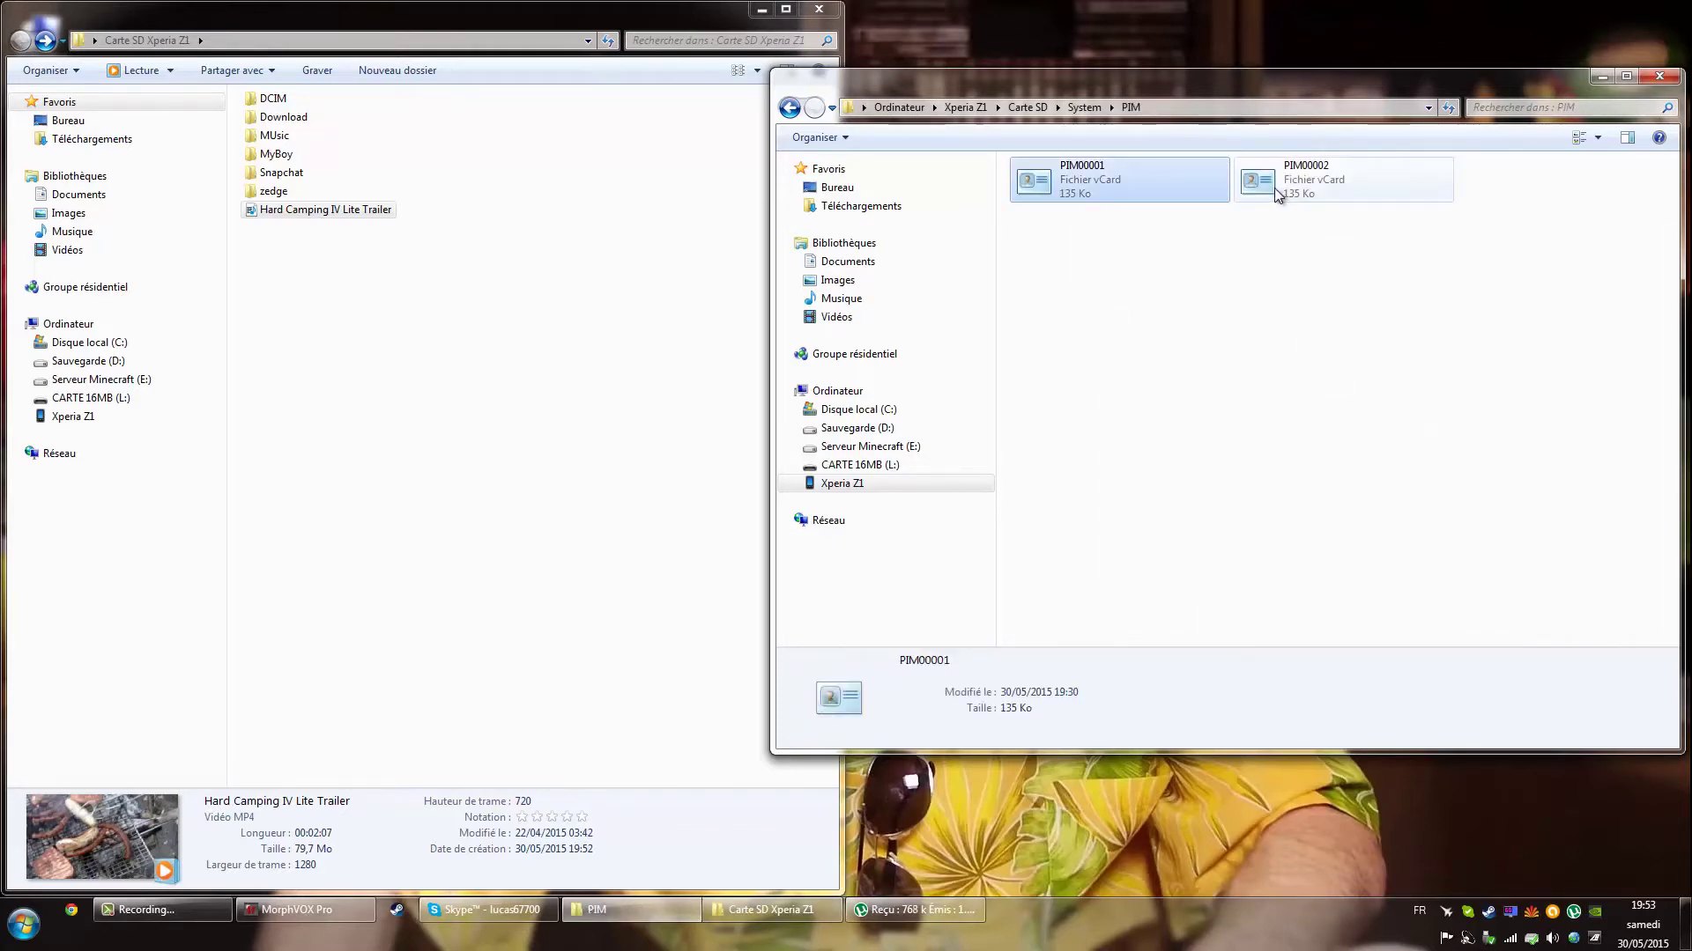
left_click_drag(1097, 180, 488, 398)
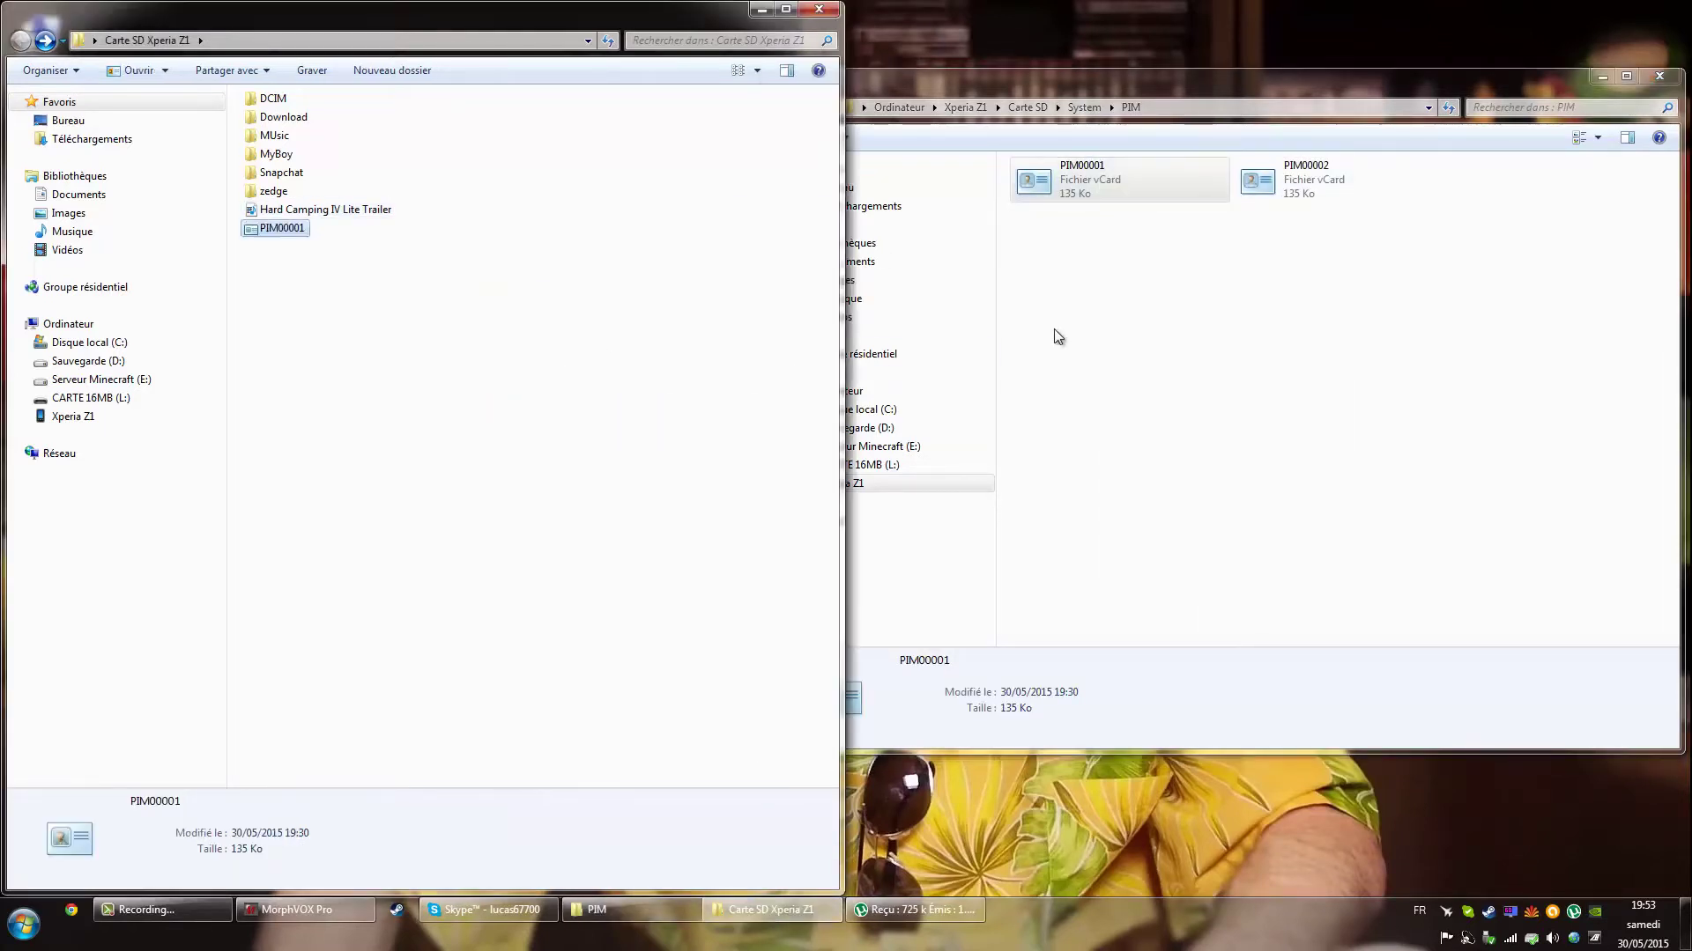
left_click(1662, 76)
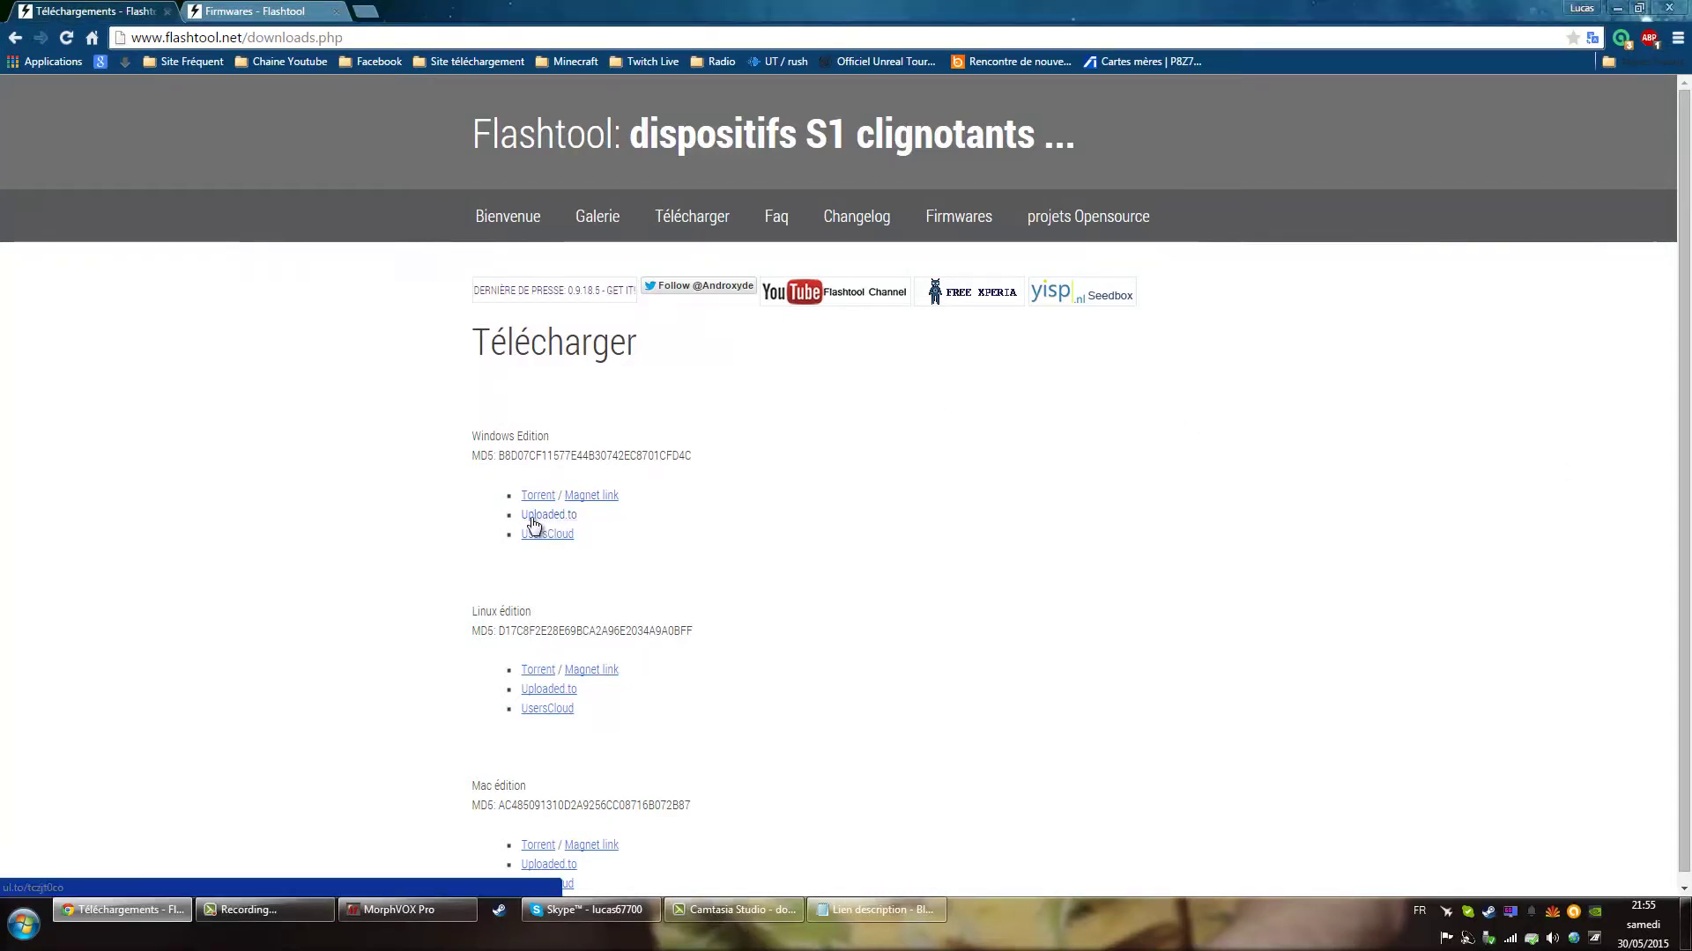
Examine the Flashtool download links for Windows Edition and browse the Firmwares page for the available Xperia models.
mouse_move(555, 524)
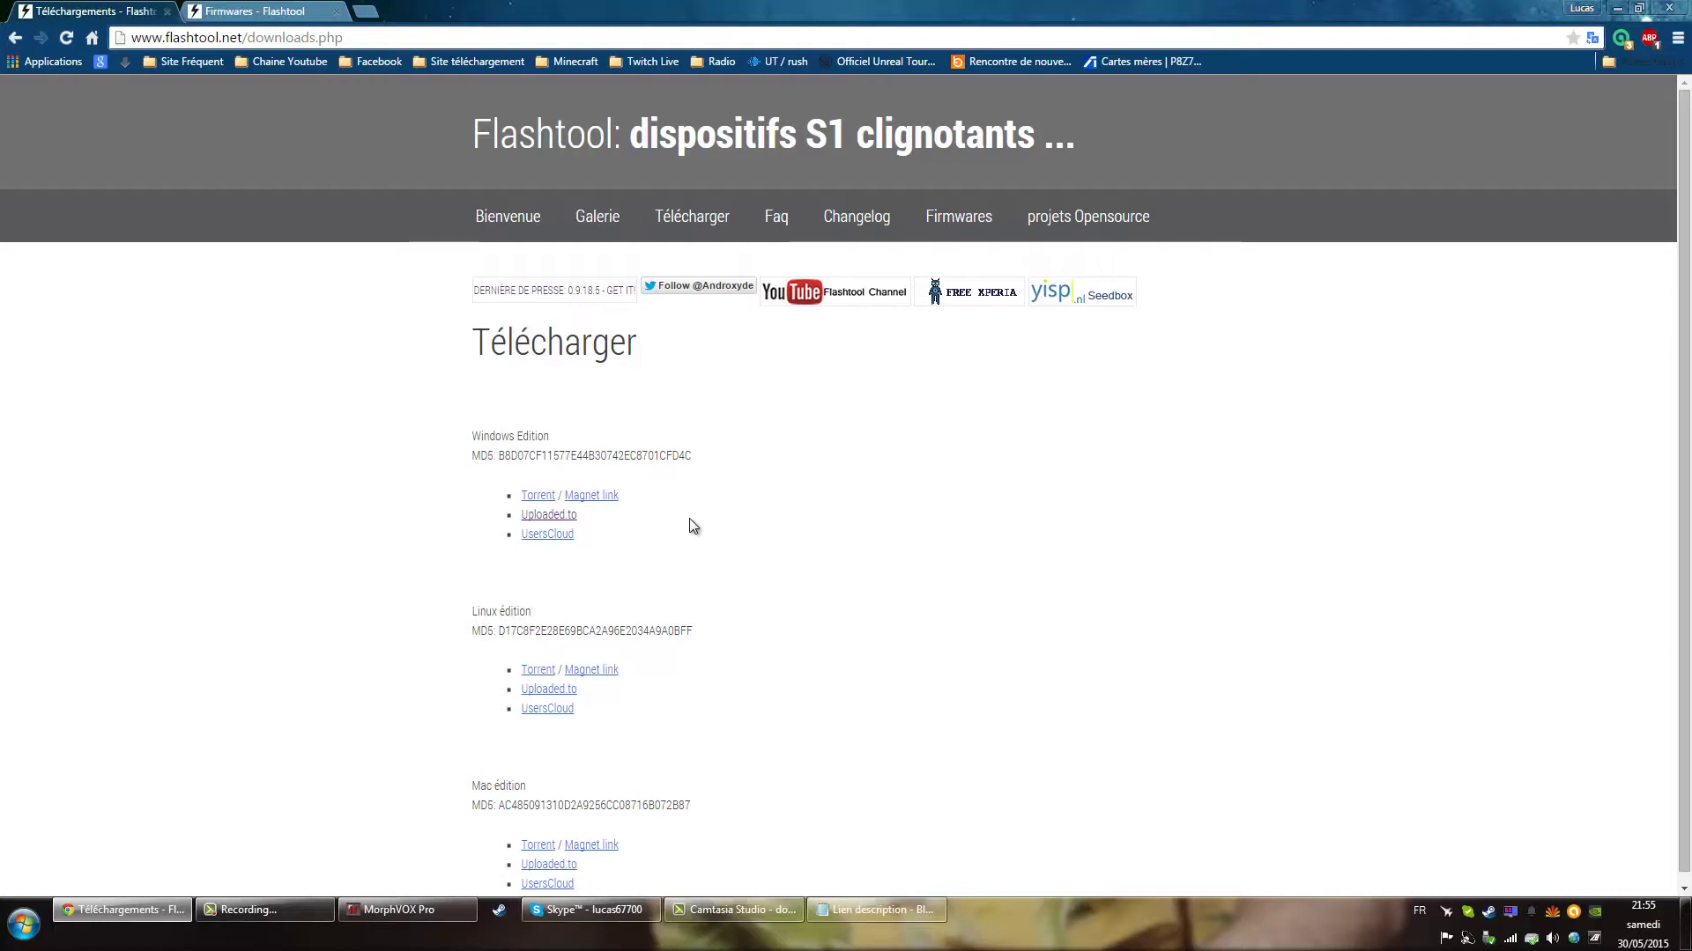
mouse_move(549, 505)
left_click(264, 12)
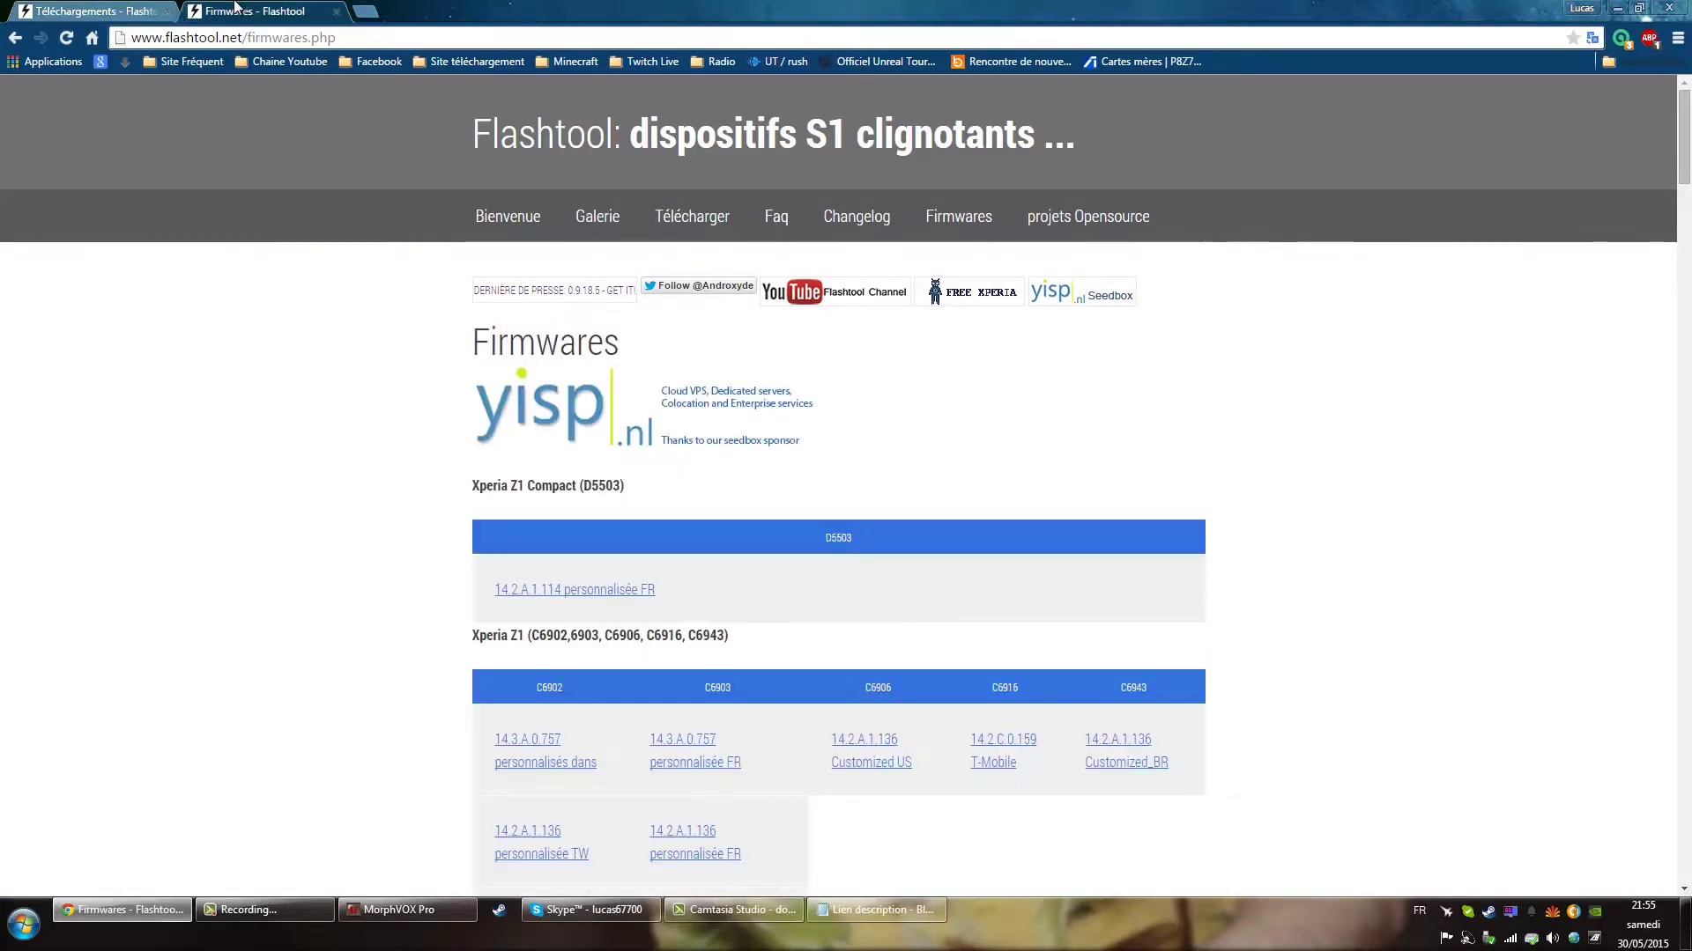
scroll(345, 595, "down", 1)
scroll(345, 590, "down", 1)
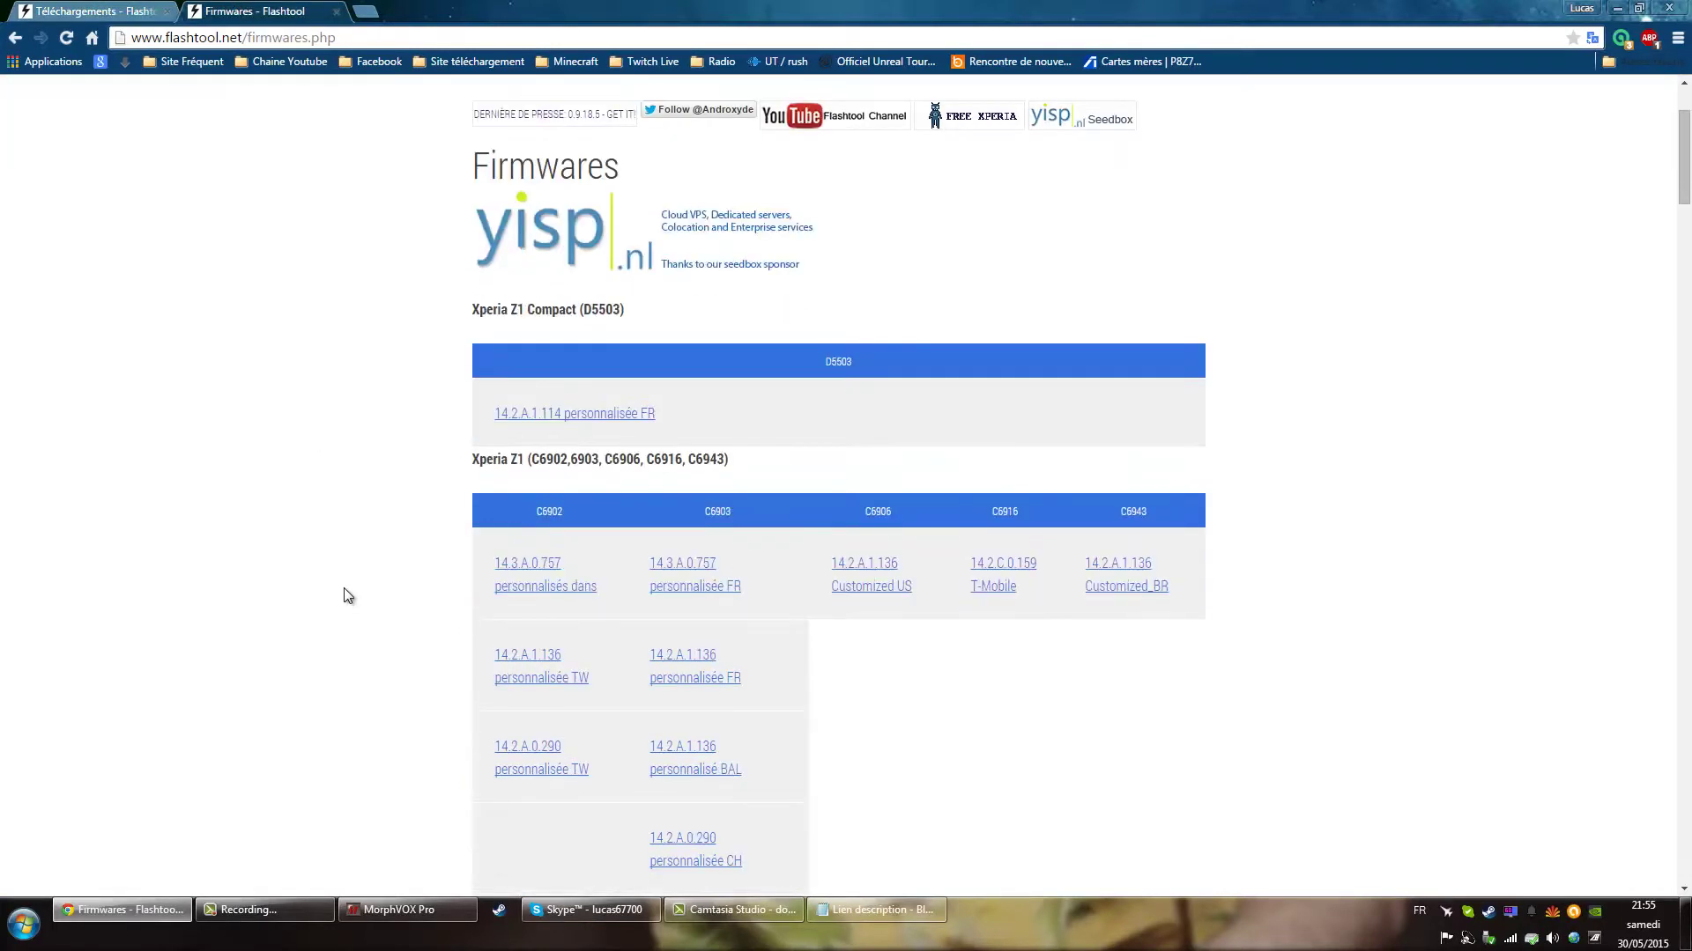
scroll(345, 595, "down", 13)
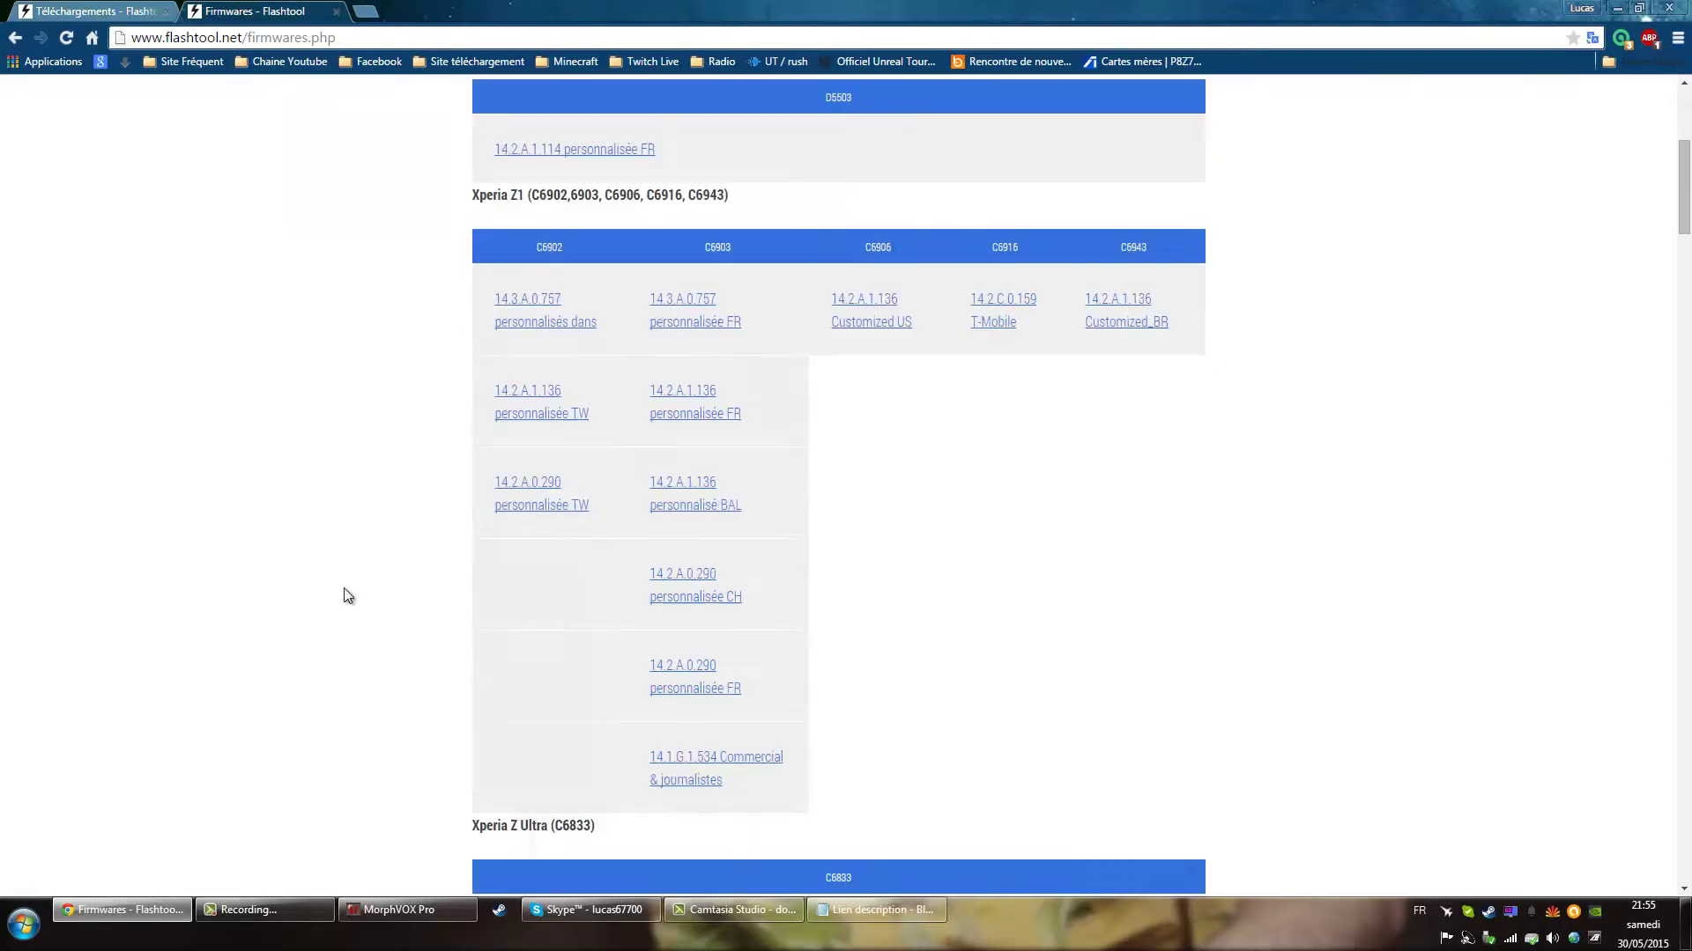
scroll(345, 595, "down", 20)
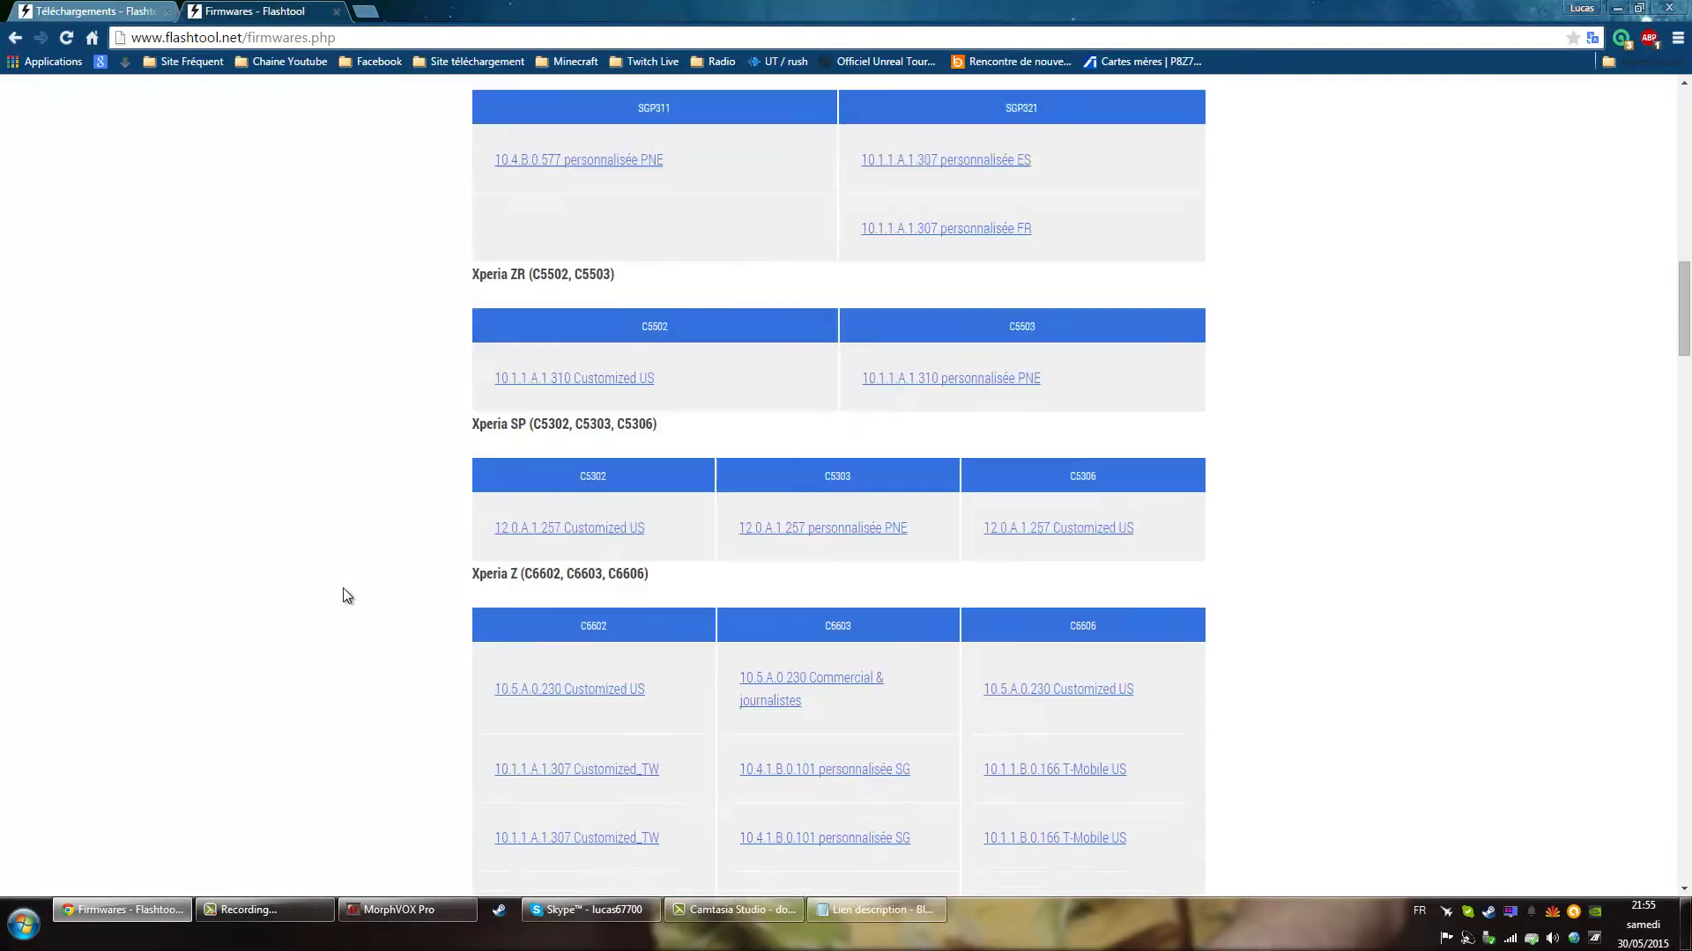
scroll(344, 595, "down", 2)
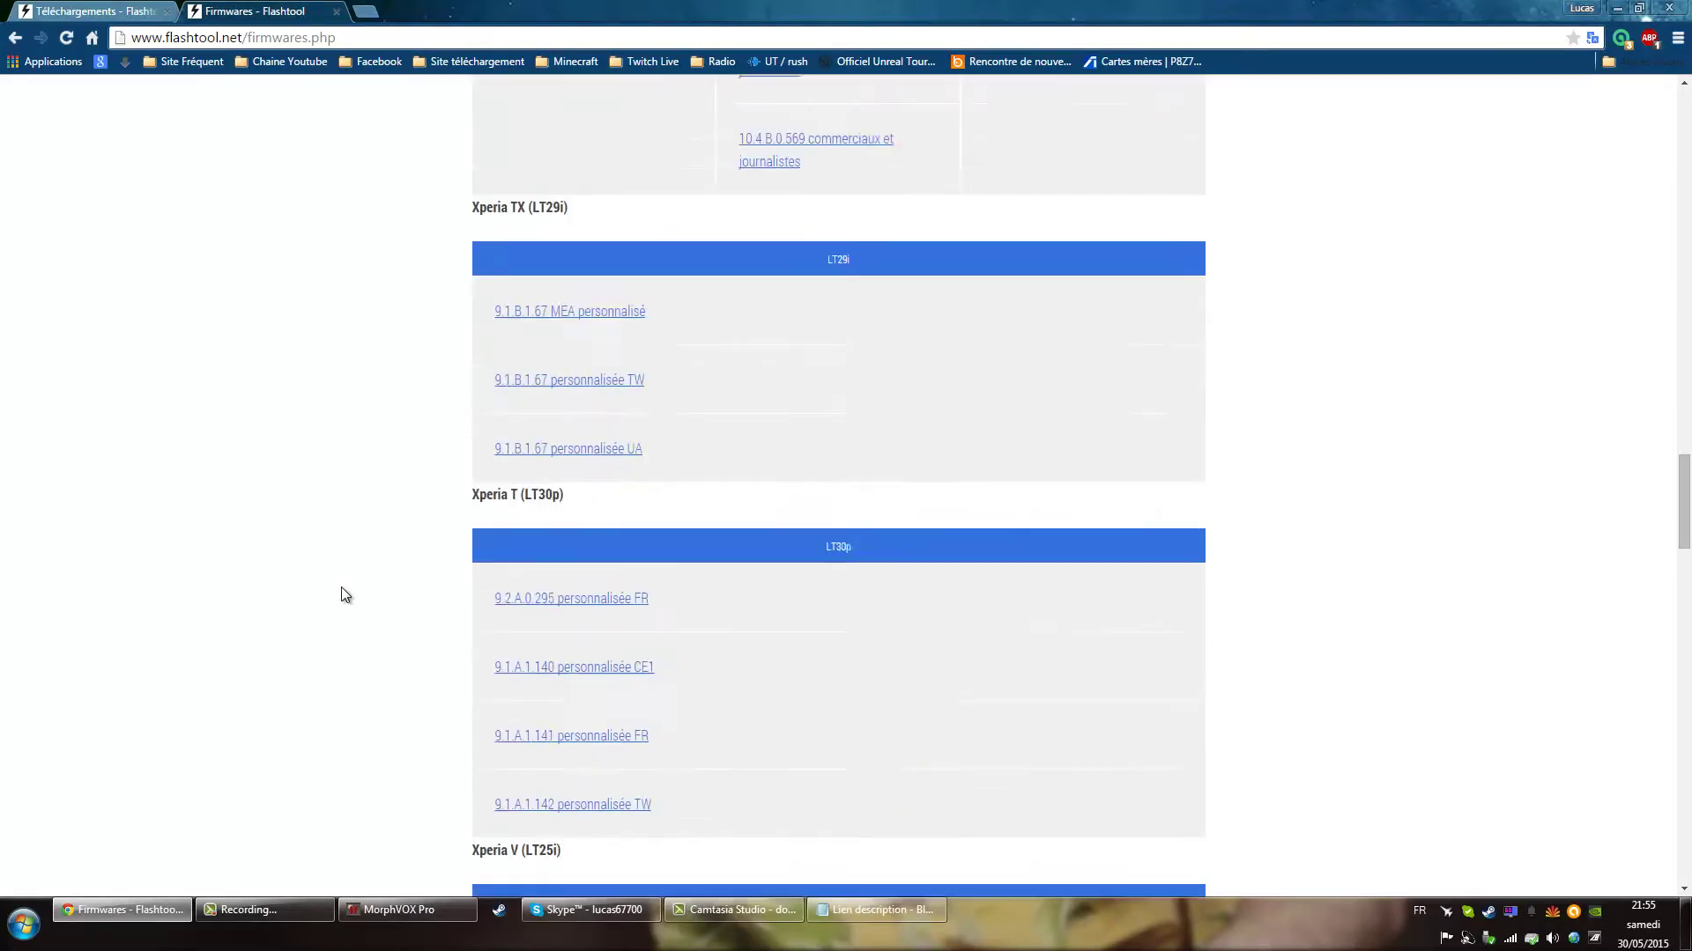
scroll(1324, 520, "up", 3)
left_click_drag(1686, 473, 1625, 75)
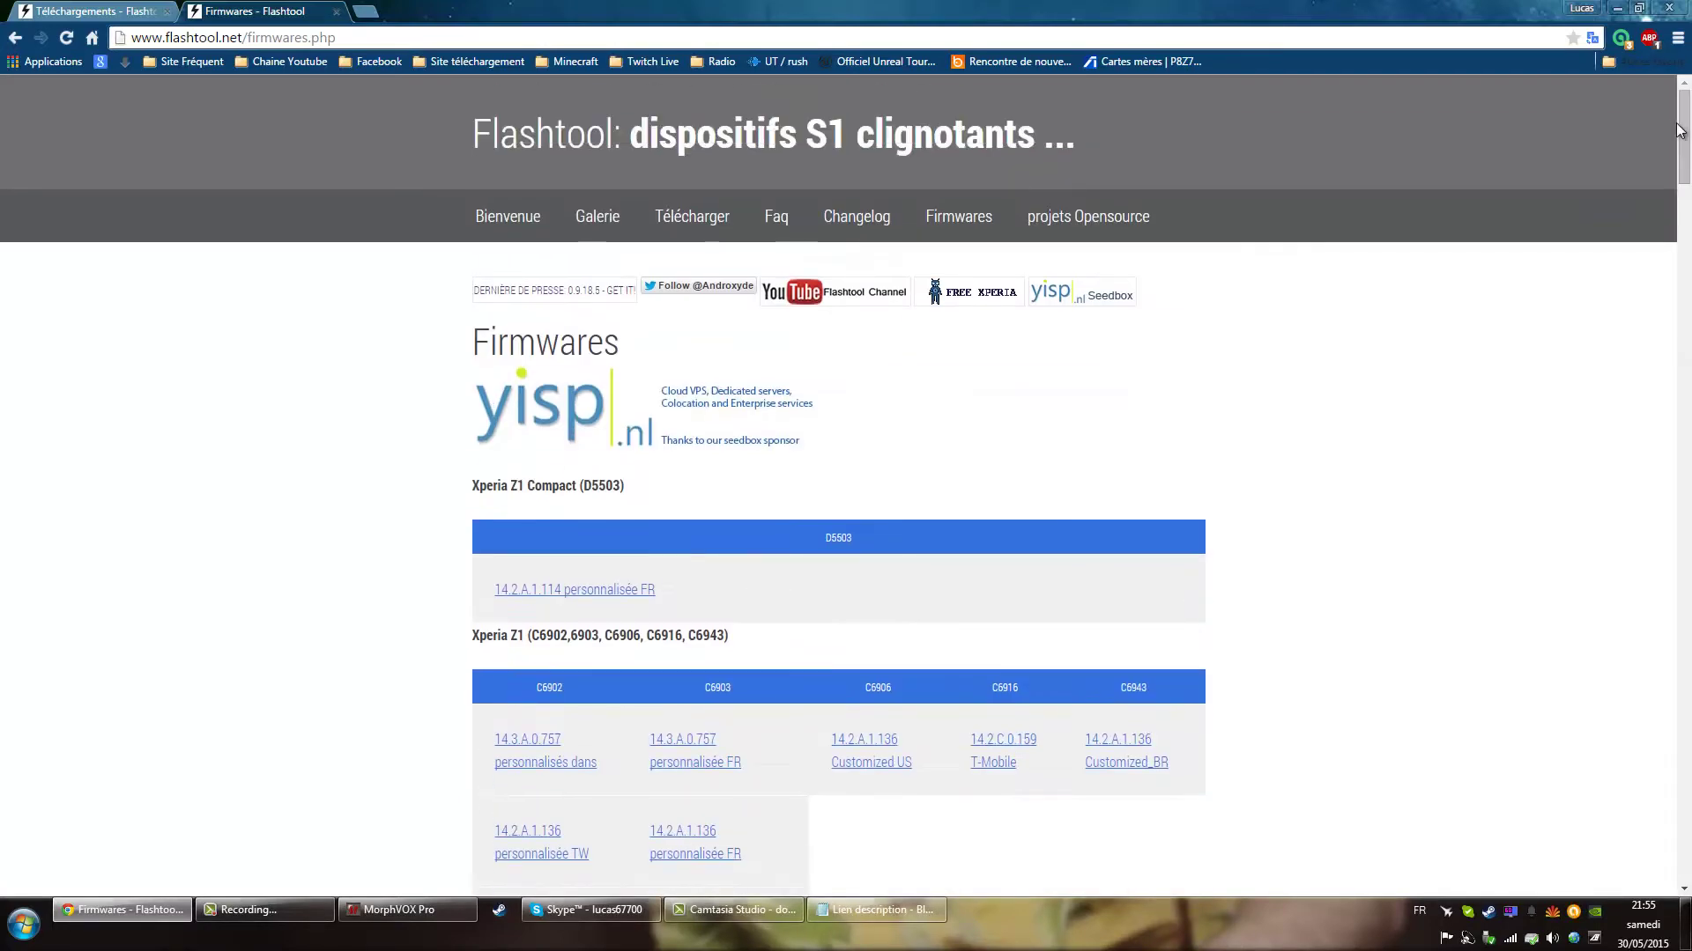
Choose the 14.3.A.0.757 personnalisée FR firmware for the C6903 in the Xperia Z1 section.
scroll(1452, 594, "down", 2)
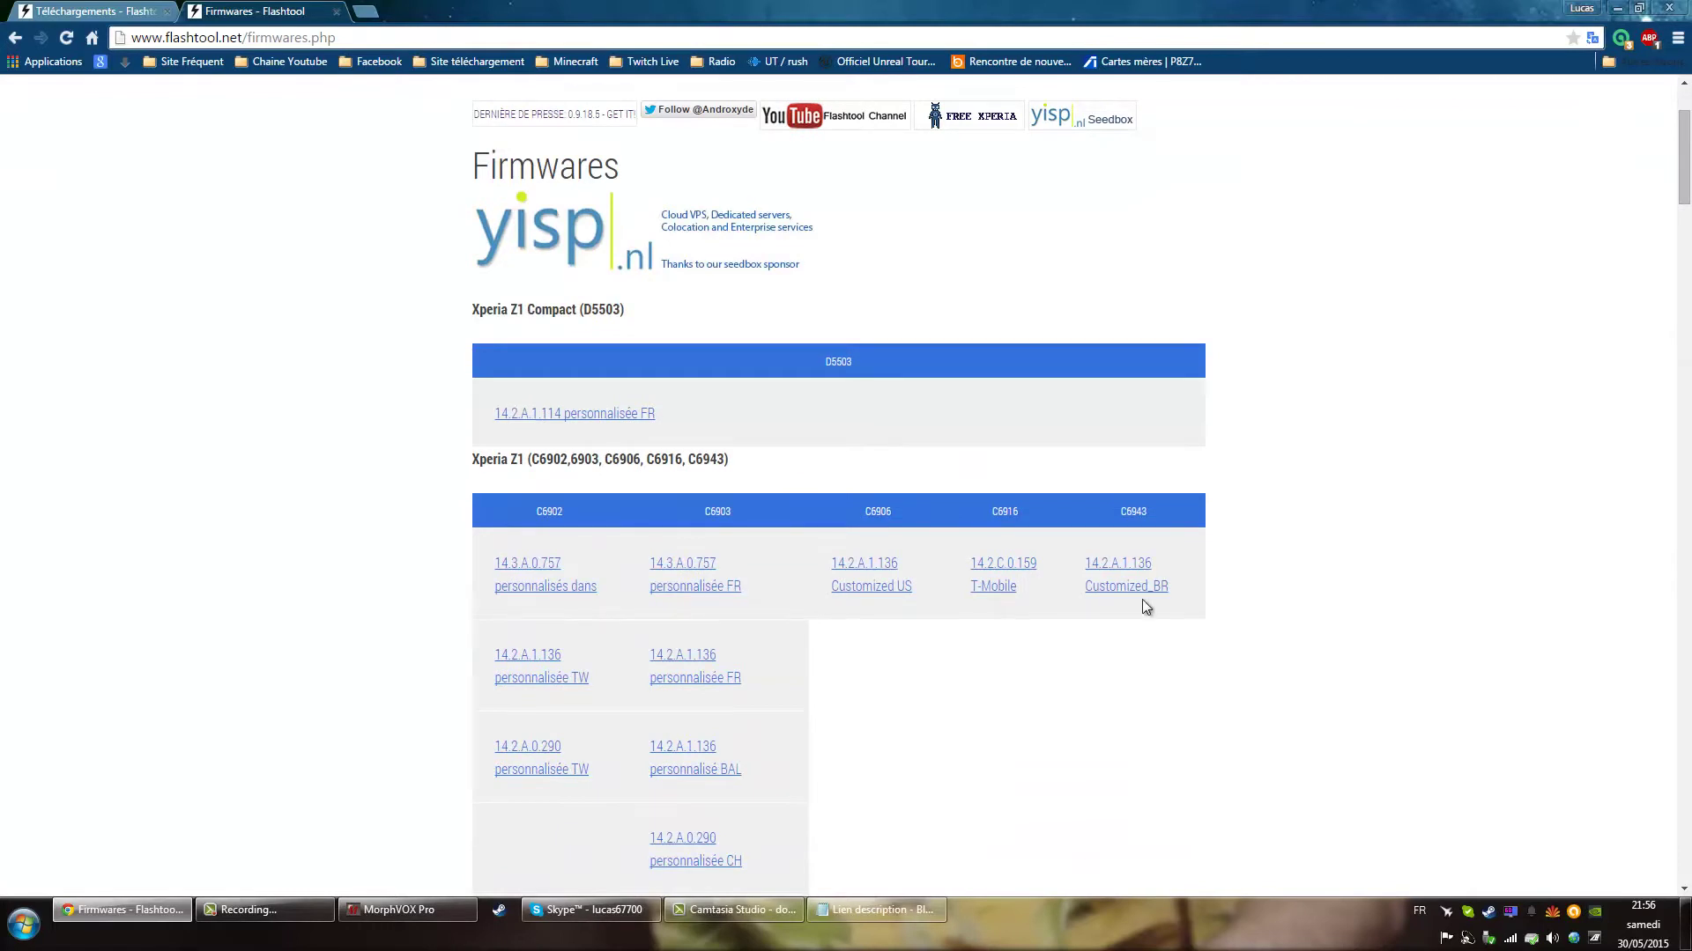
triple_click(574, 461)
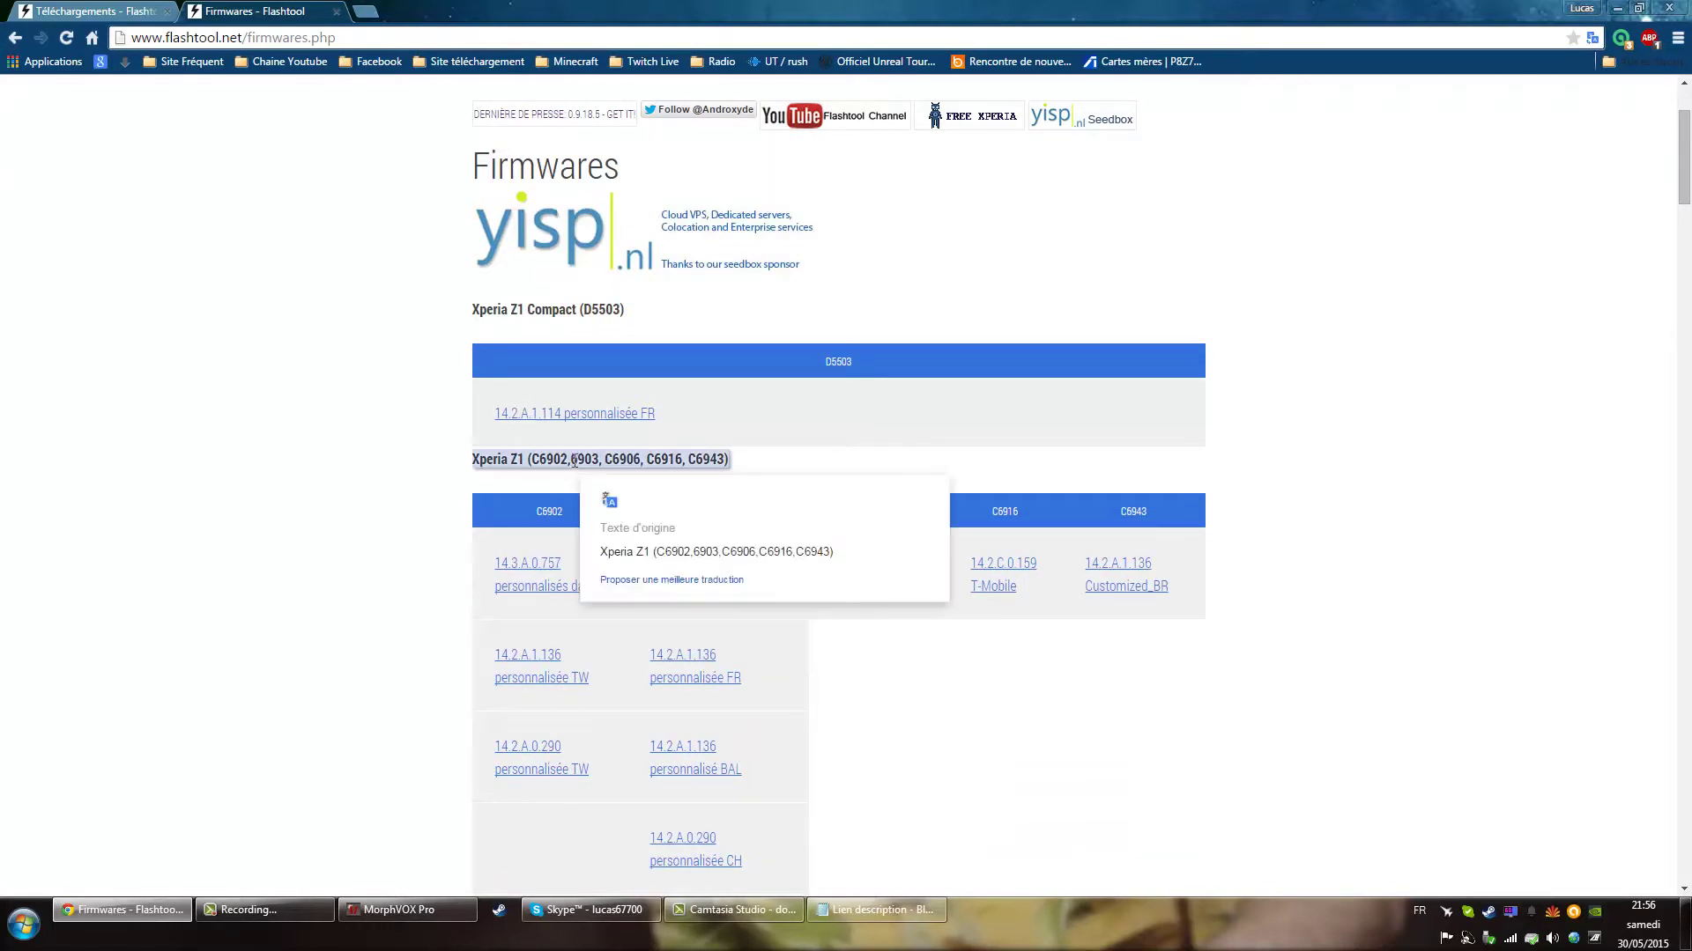
left_click(457, 499)
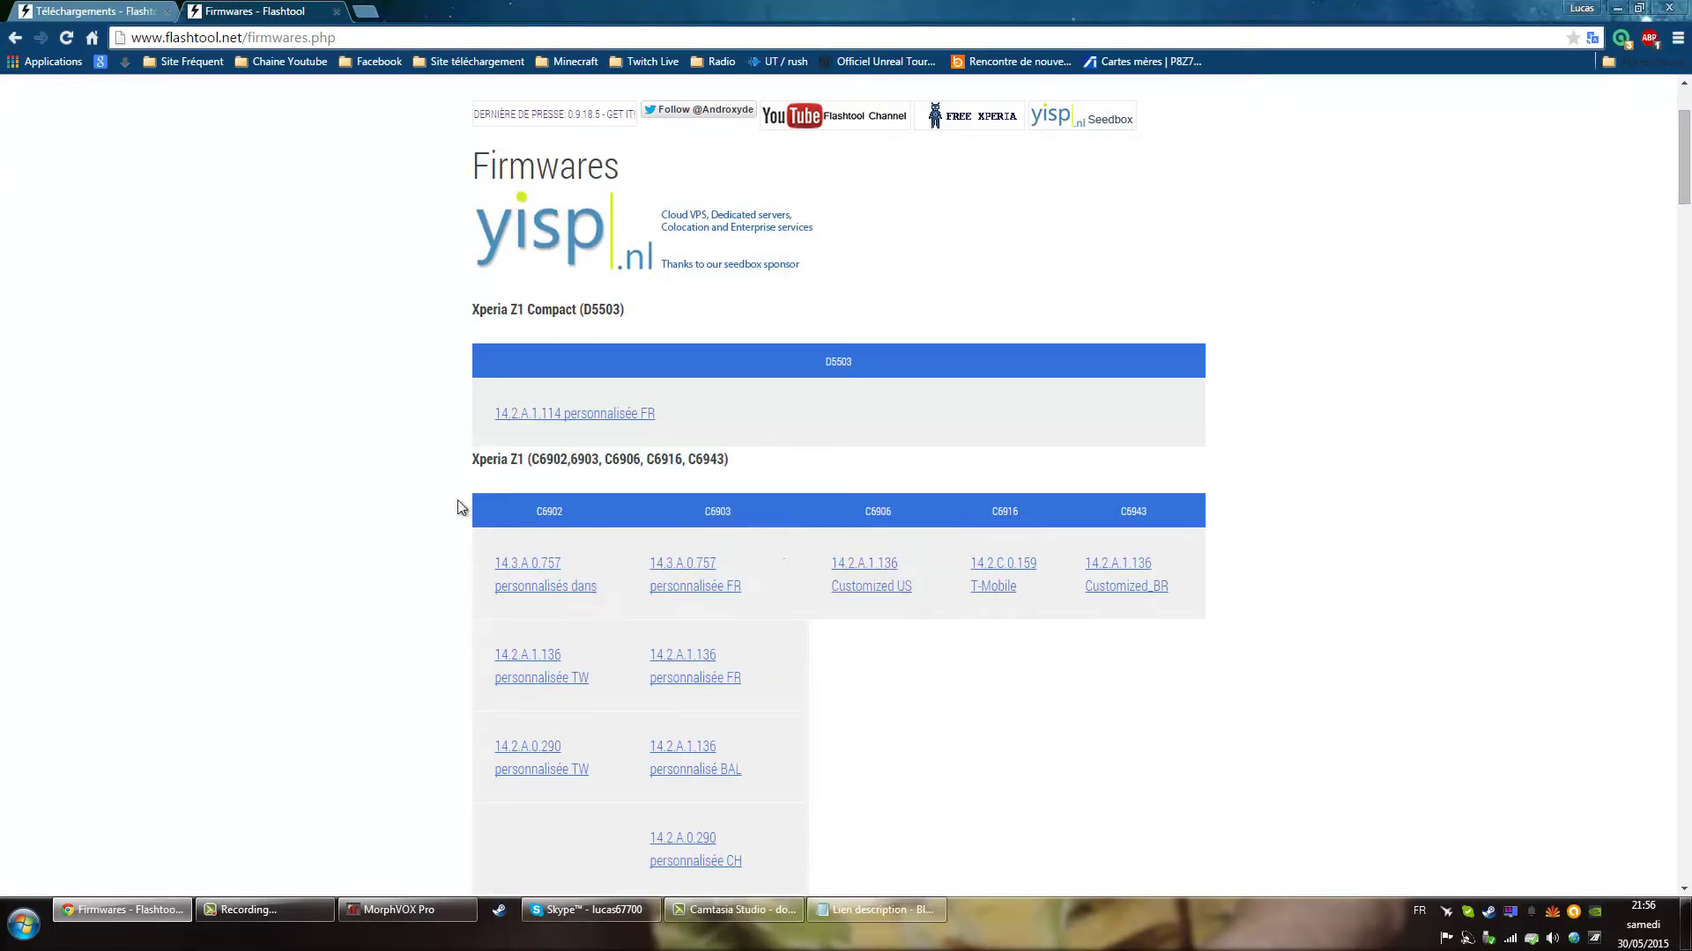
scroll(751, 529, "down", 1)
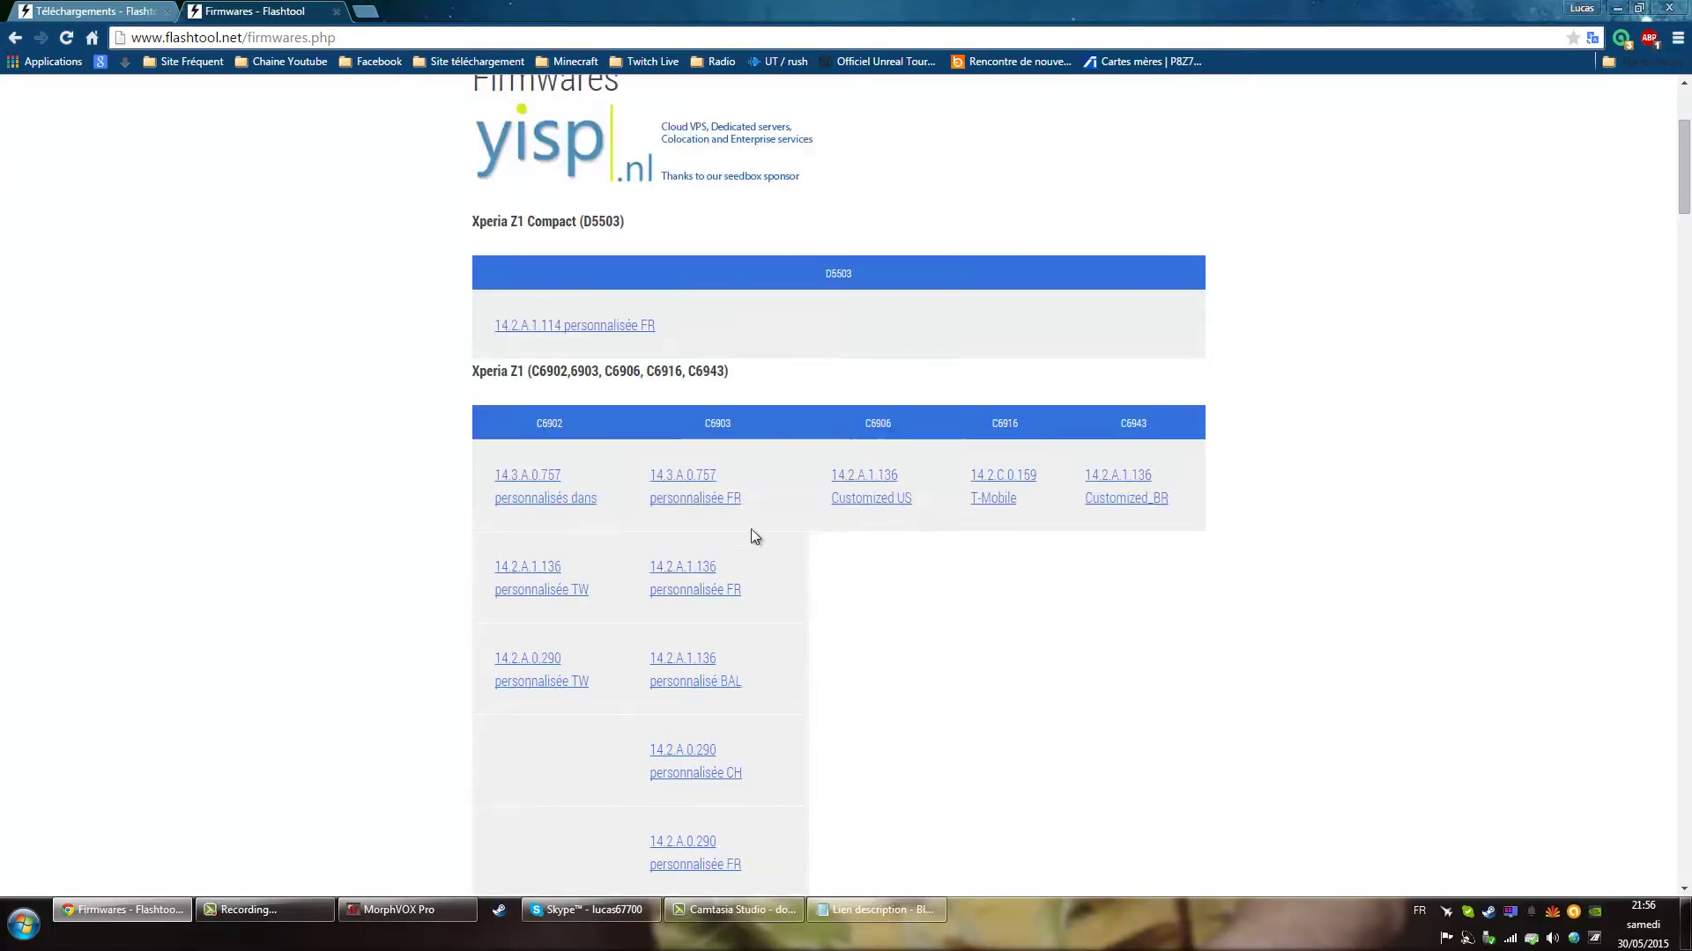
left_click(684, 485)
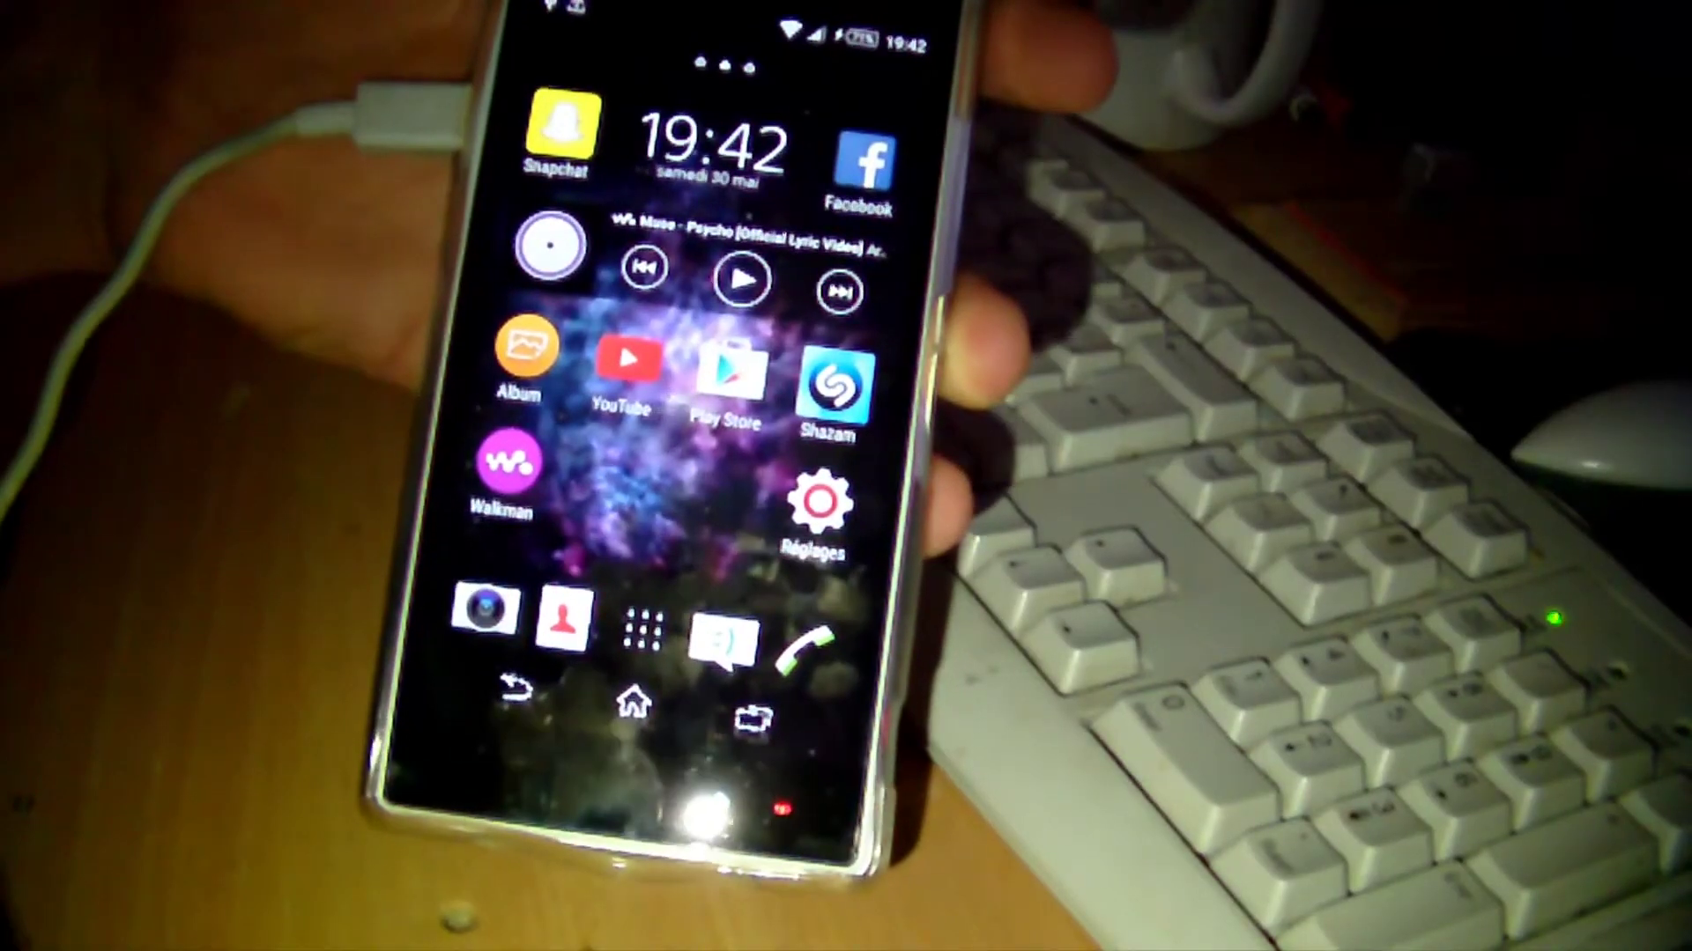
left_click(819, 500)
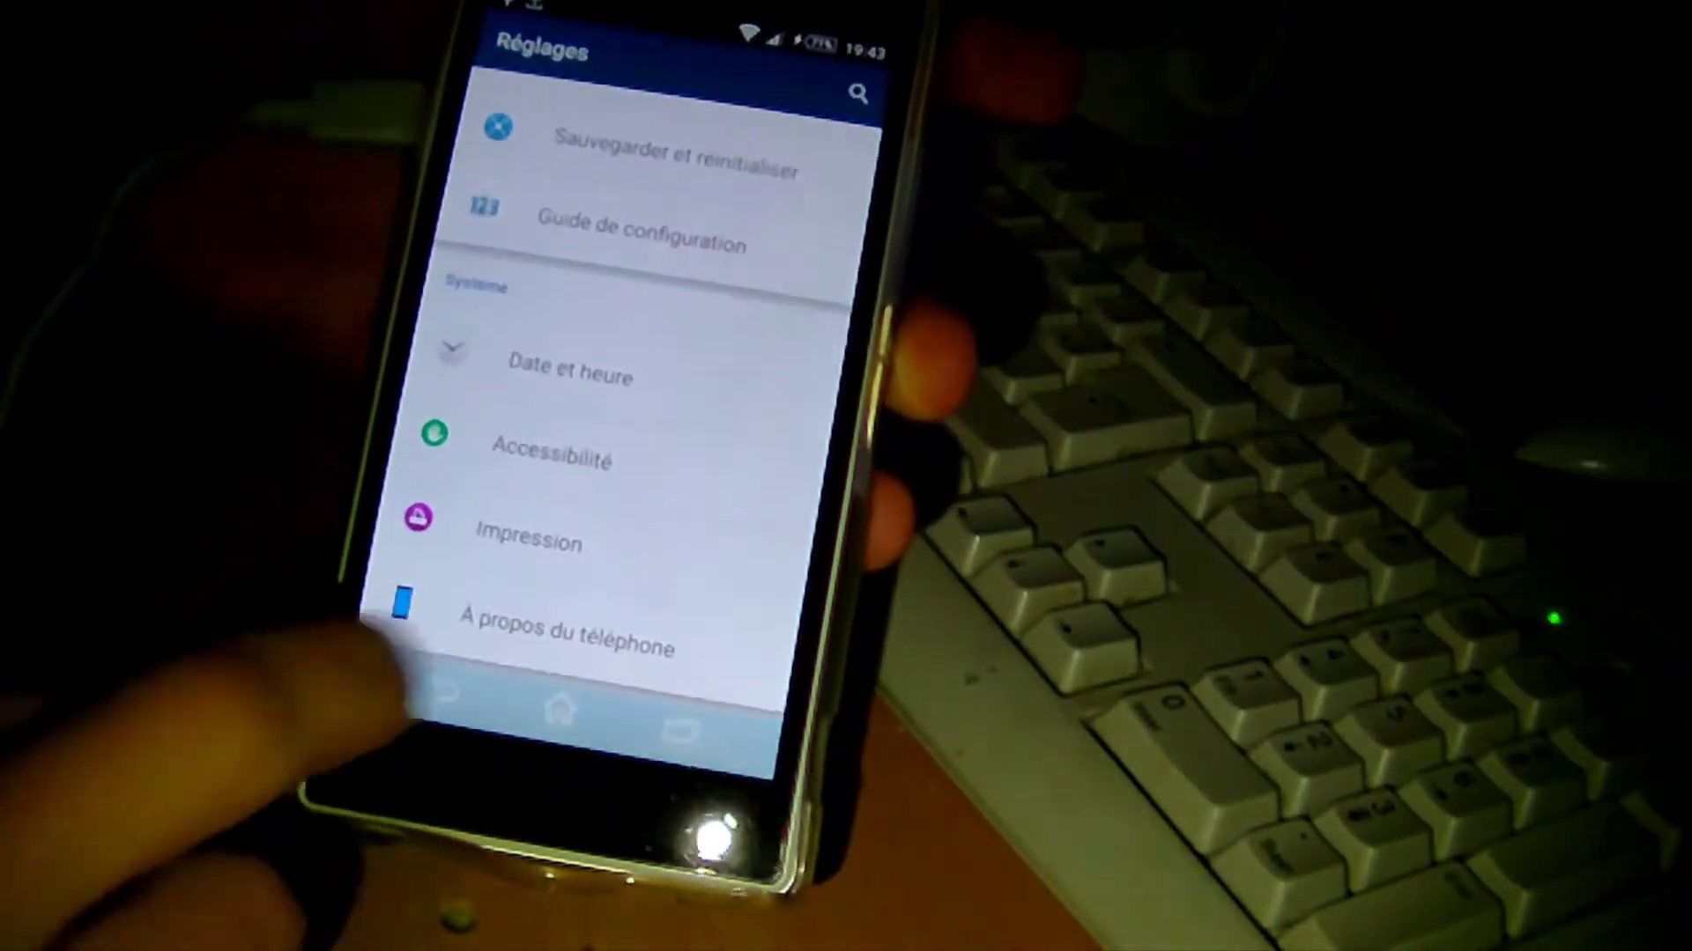
left_click(423, 621)
scroll(529, 441, "down", 3)
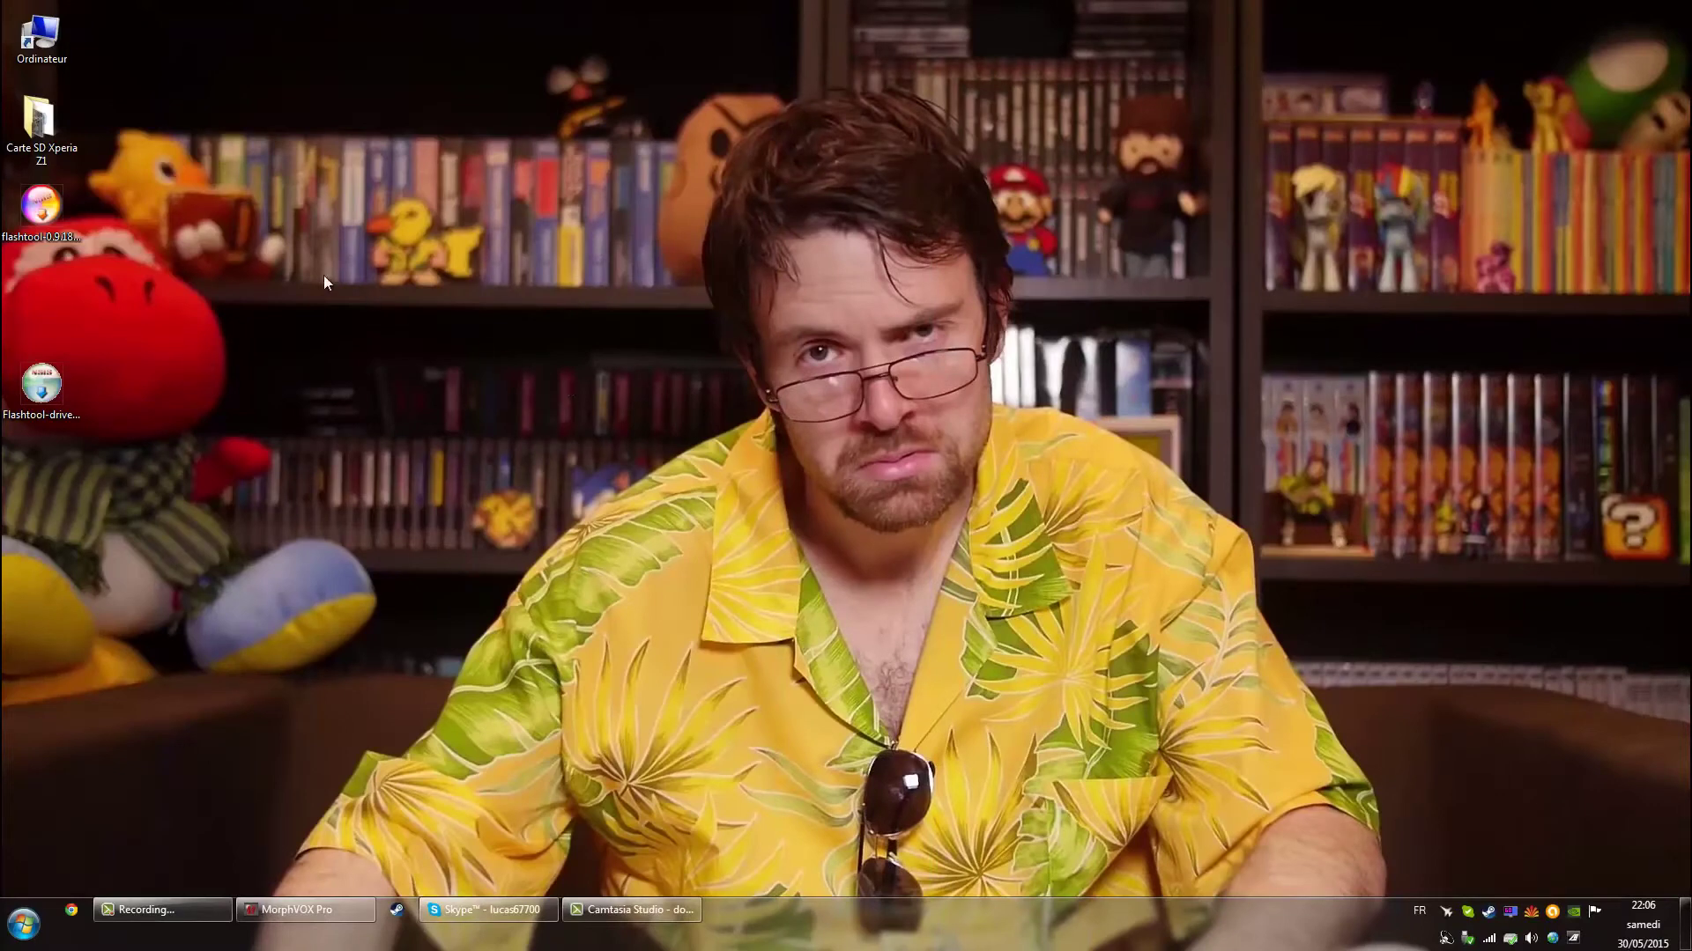
Install Flashtool from its desktop installer to C:\Flashtool and finish the setup with the Reboot now option.
double_click(41, 208)
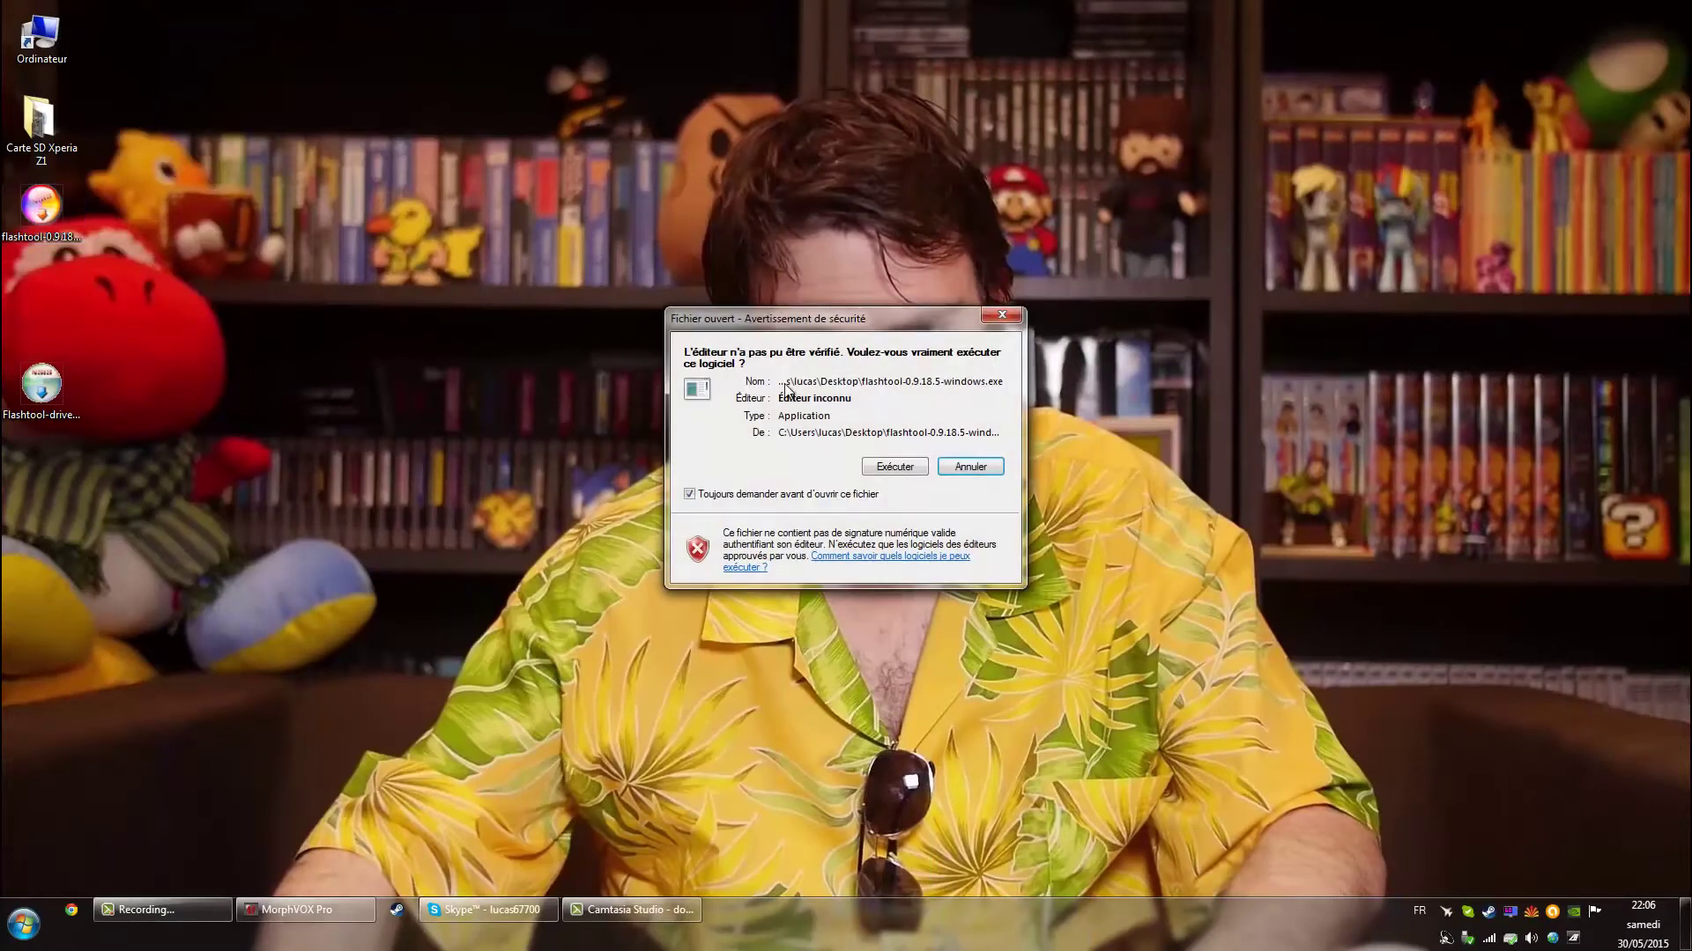
left_click(895, 464)
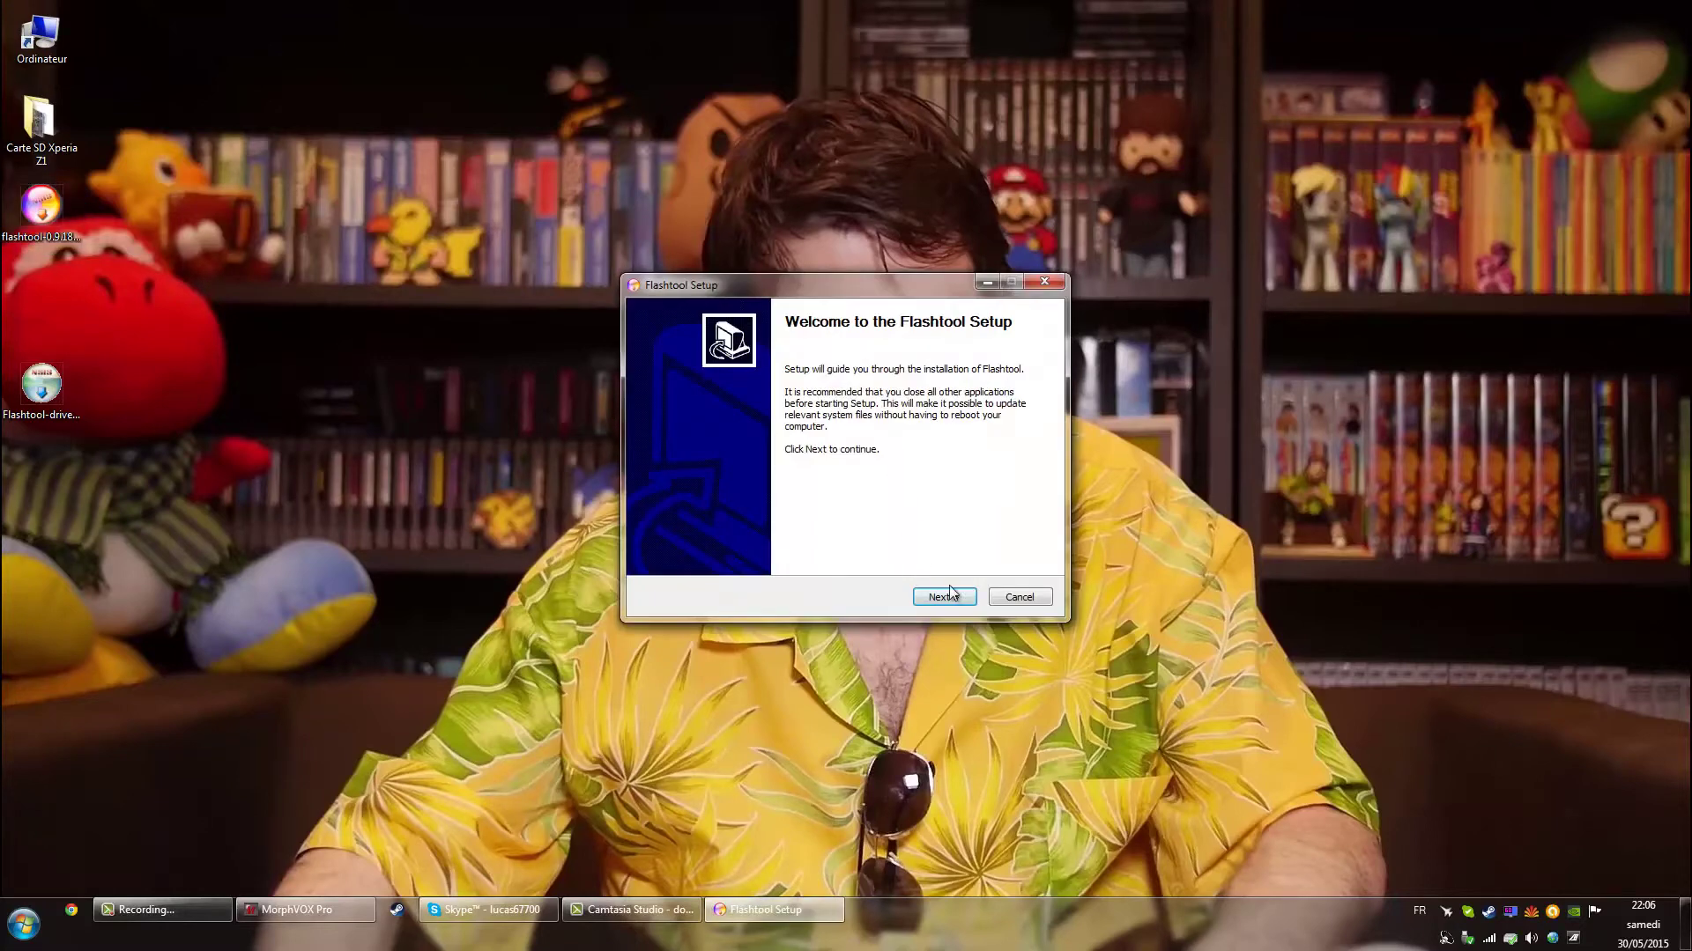
left_click(951, 595)
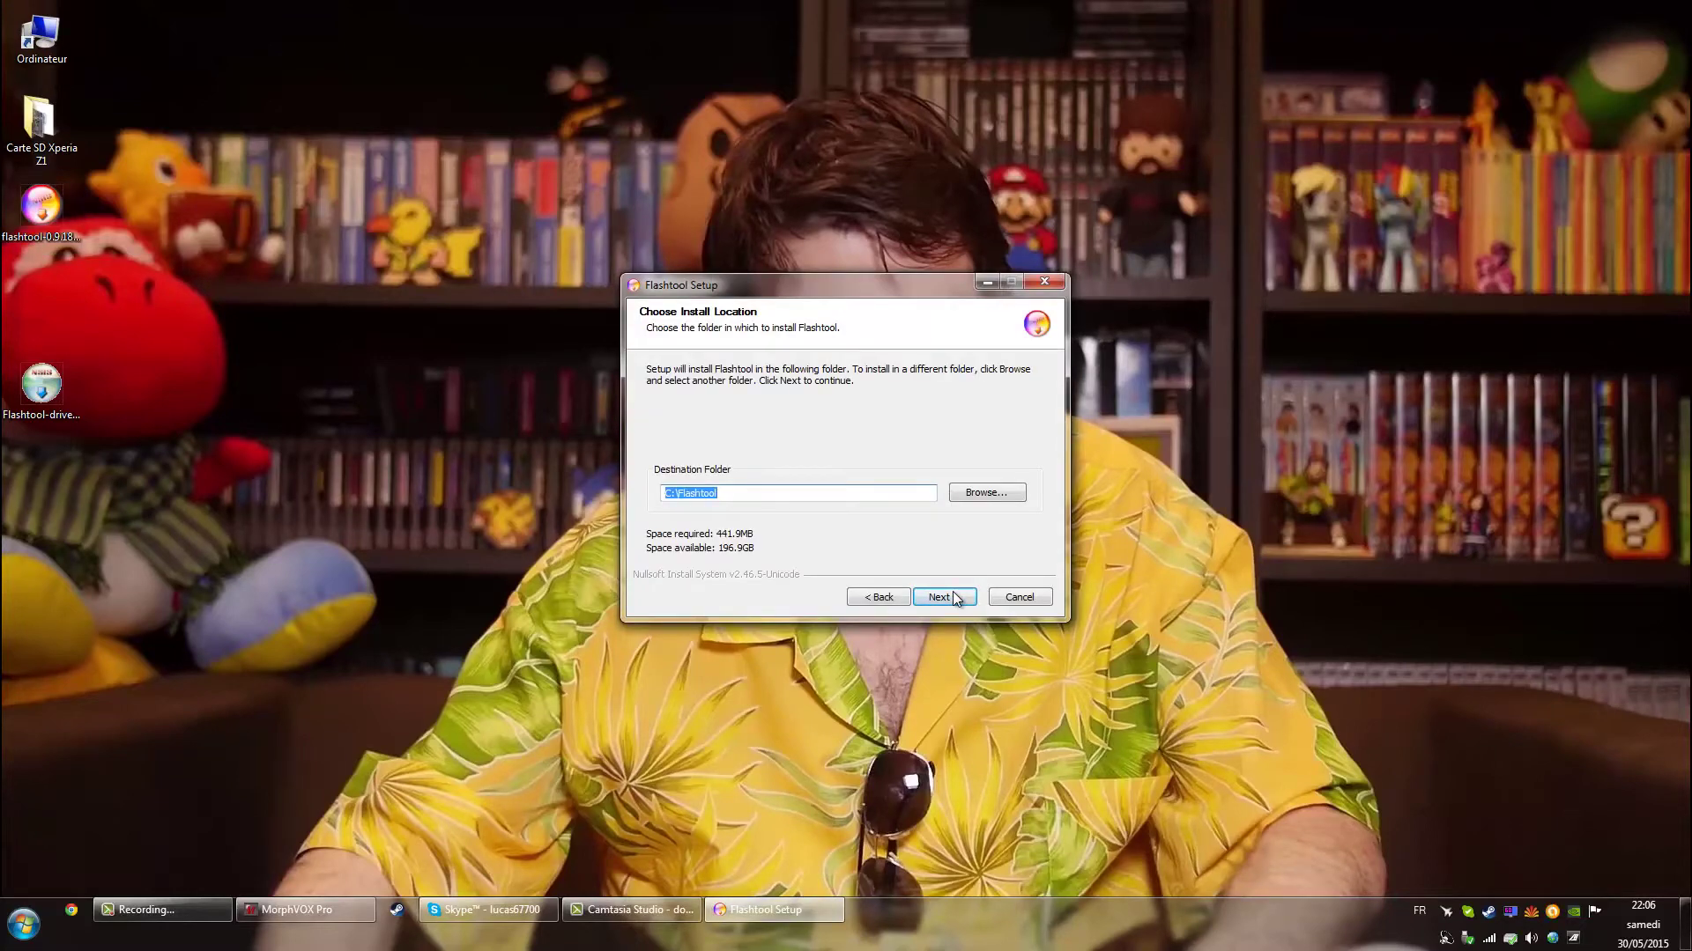
left_click(953, 597)
left_click(954, 596)
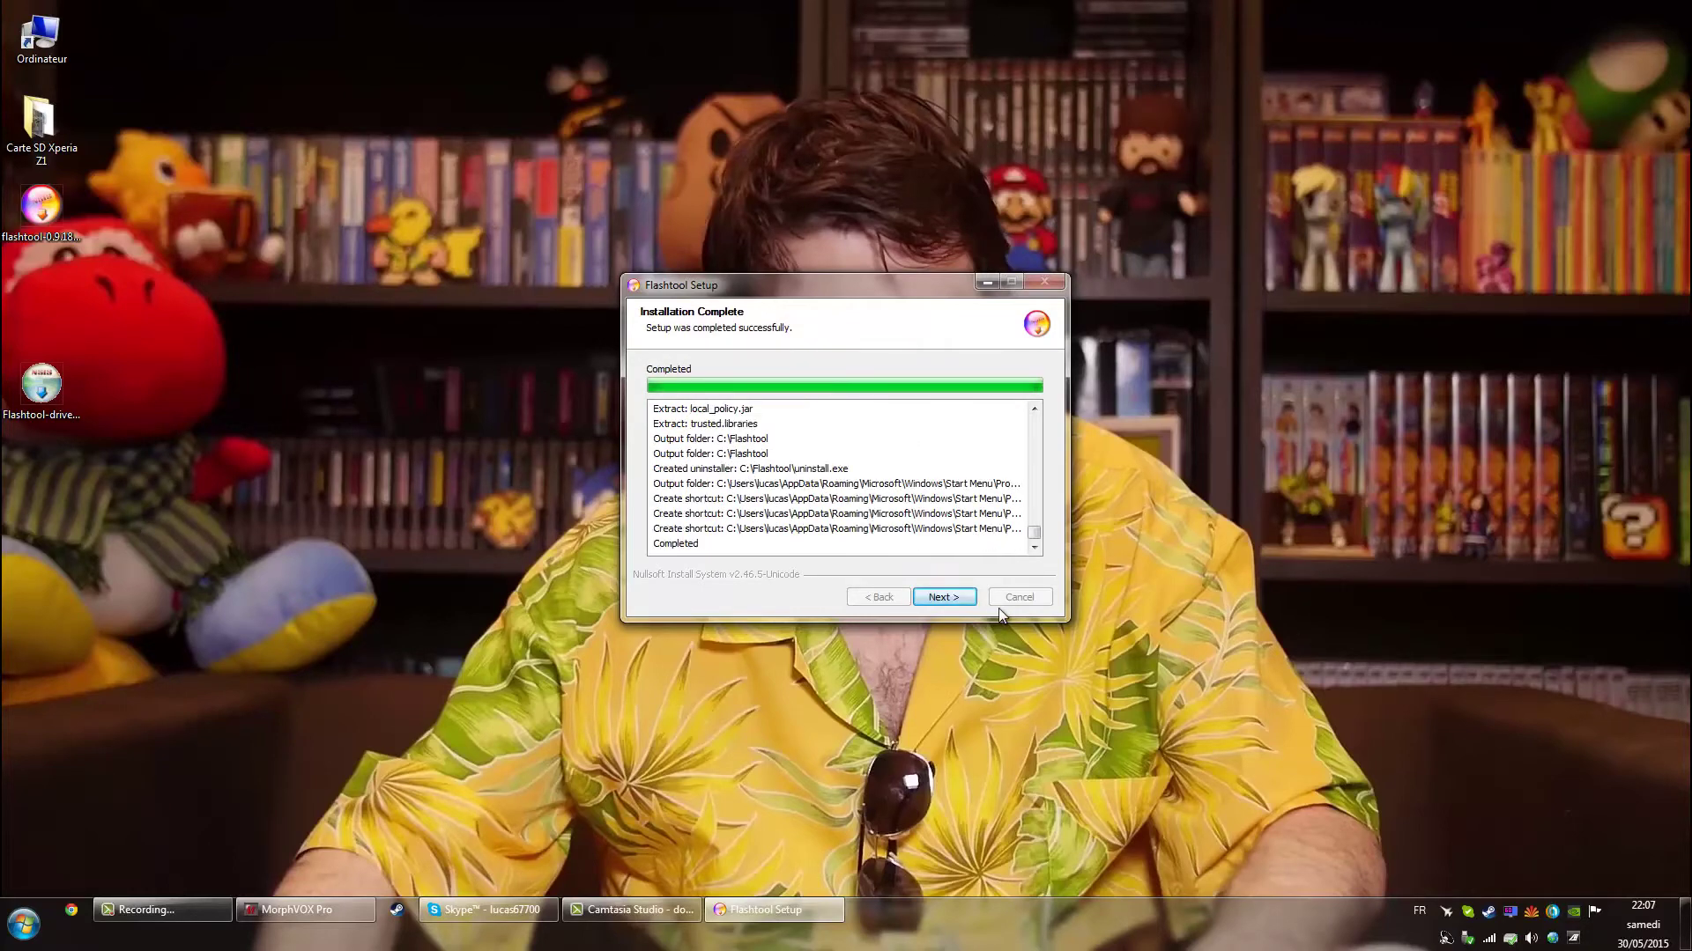
left_click(942, 598)
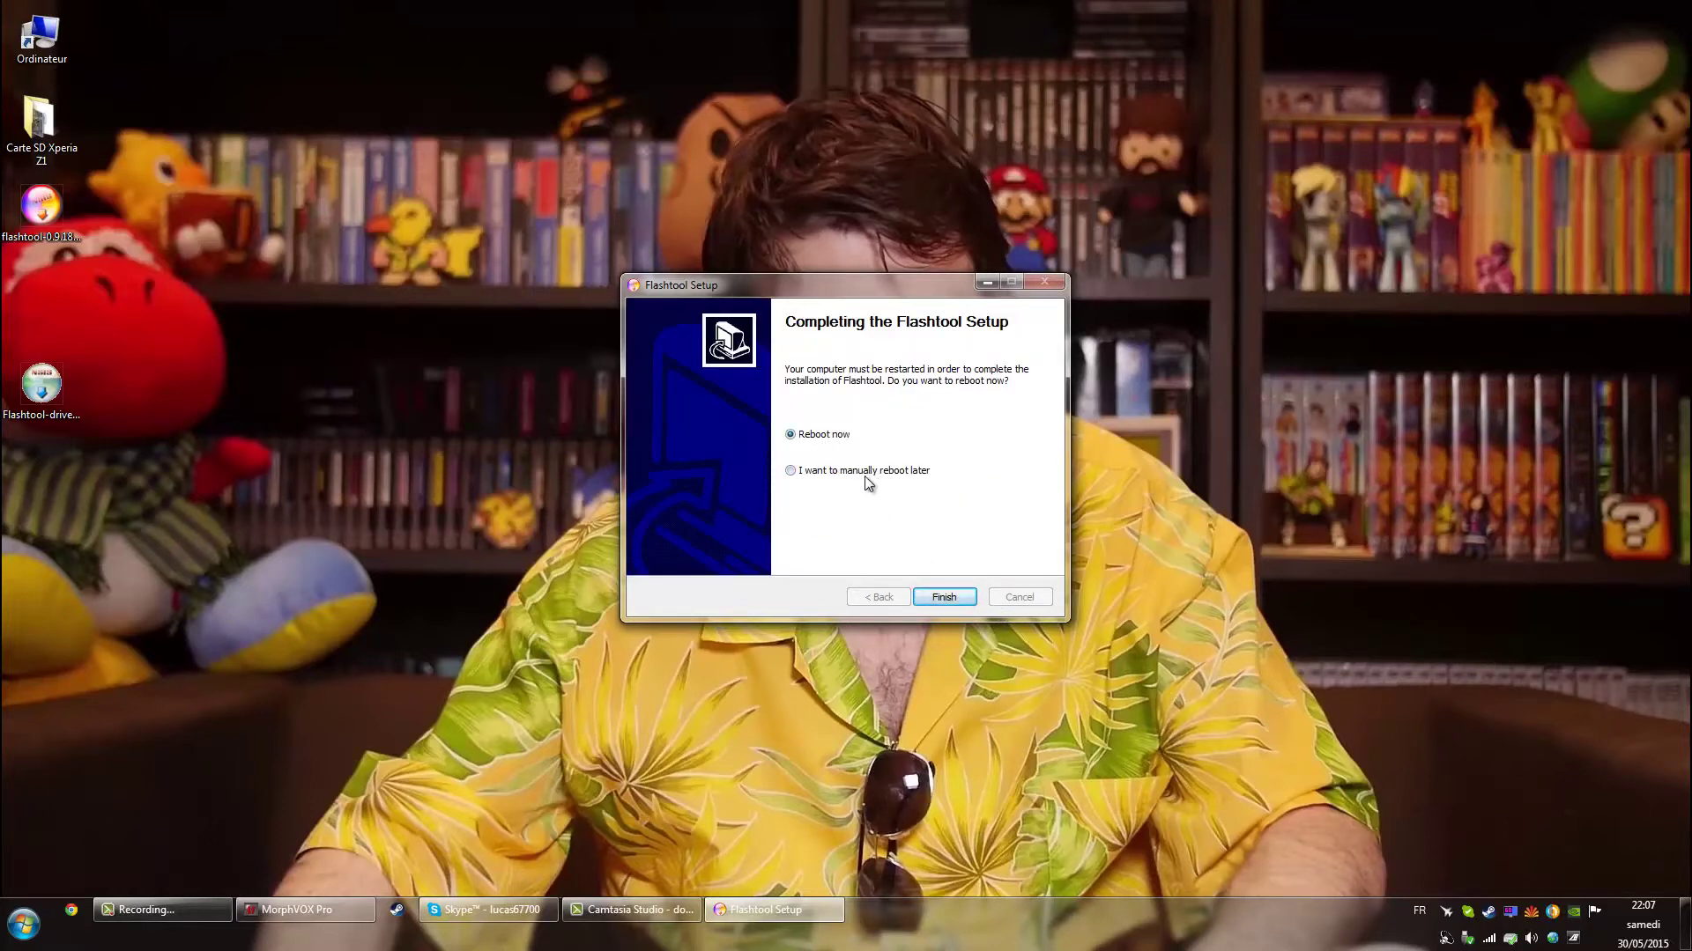
left_click(951, 605)
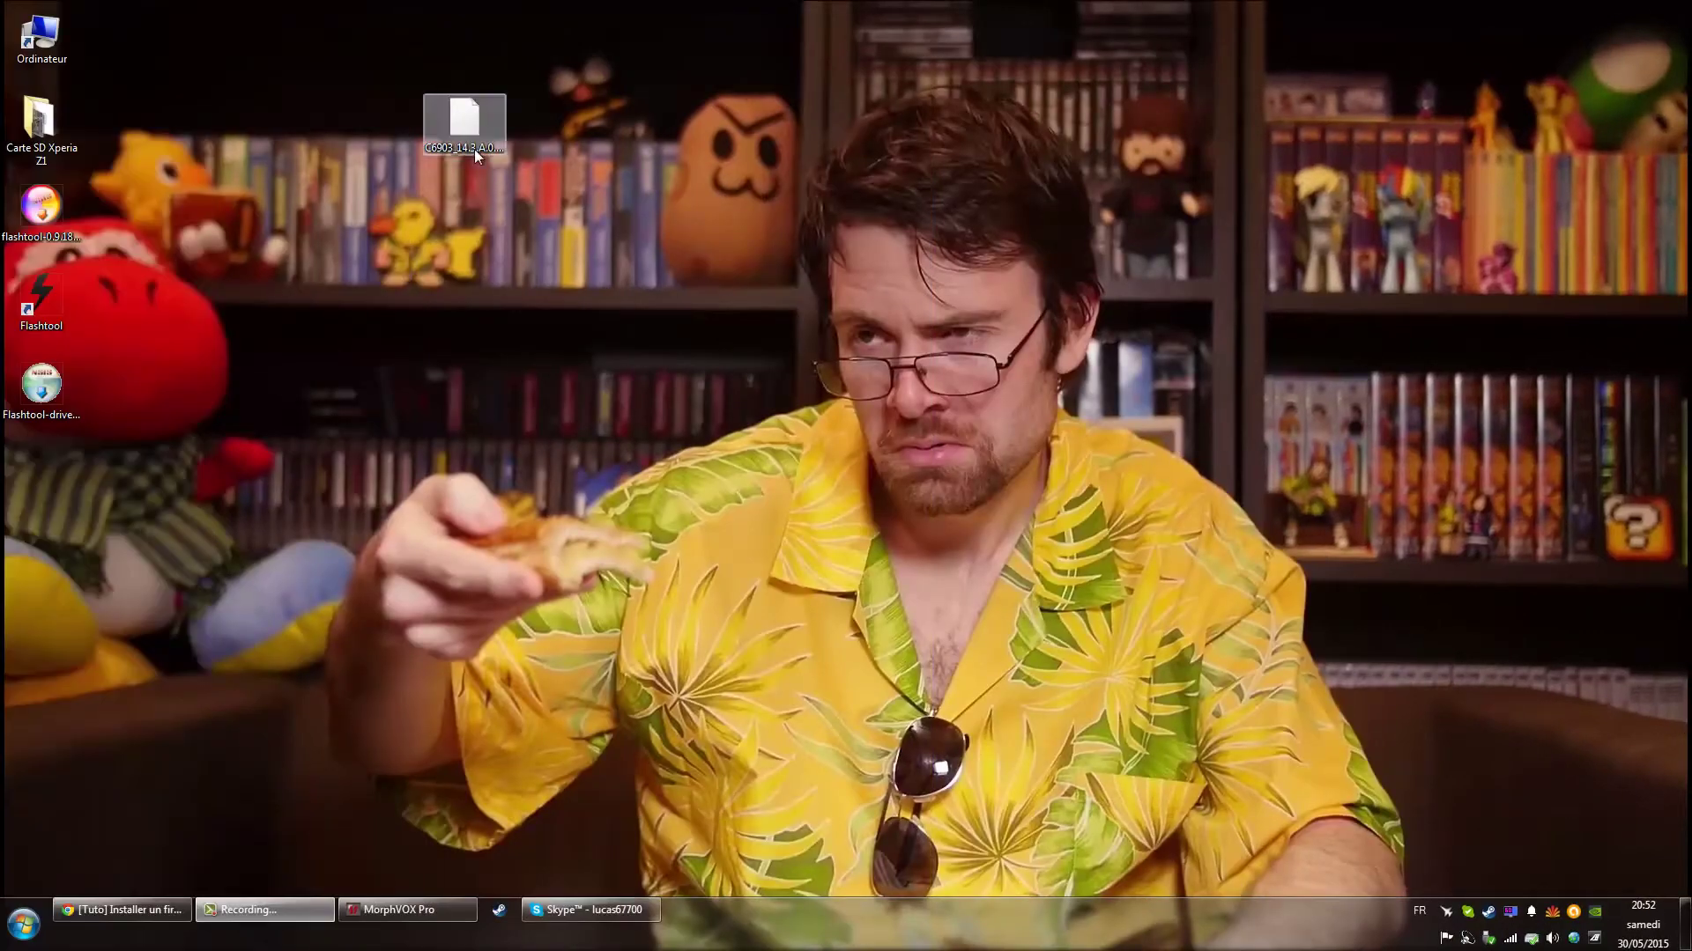
Launch the Flashtool drivers installer from the desktop and select the Flashmode Drivers and Fastboot Drivers components.
double_click(65, 388)
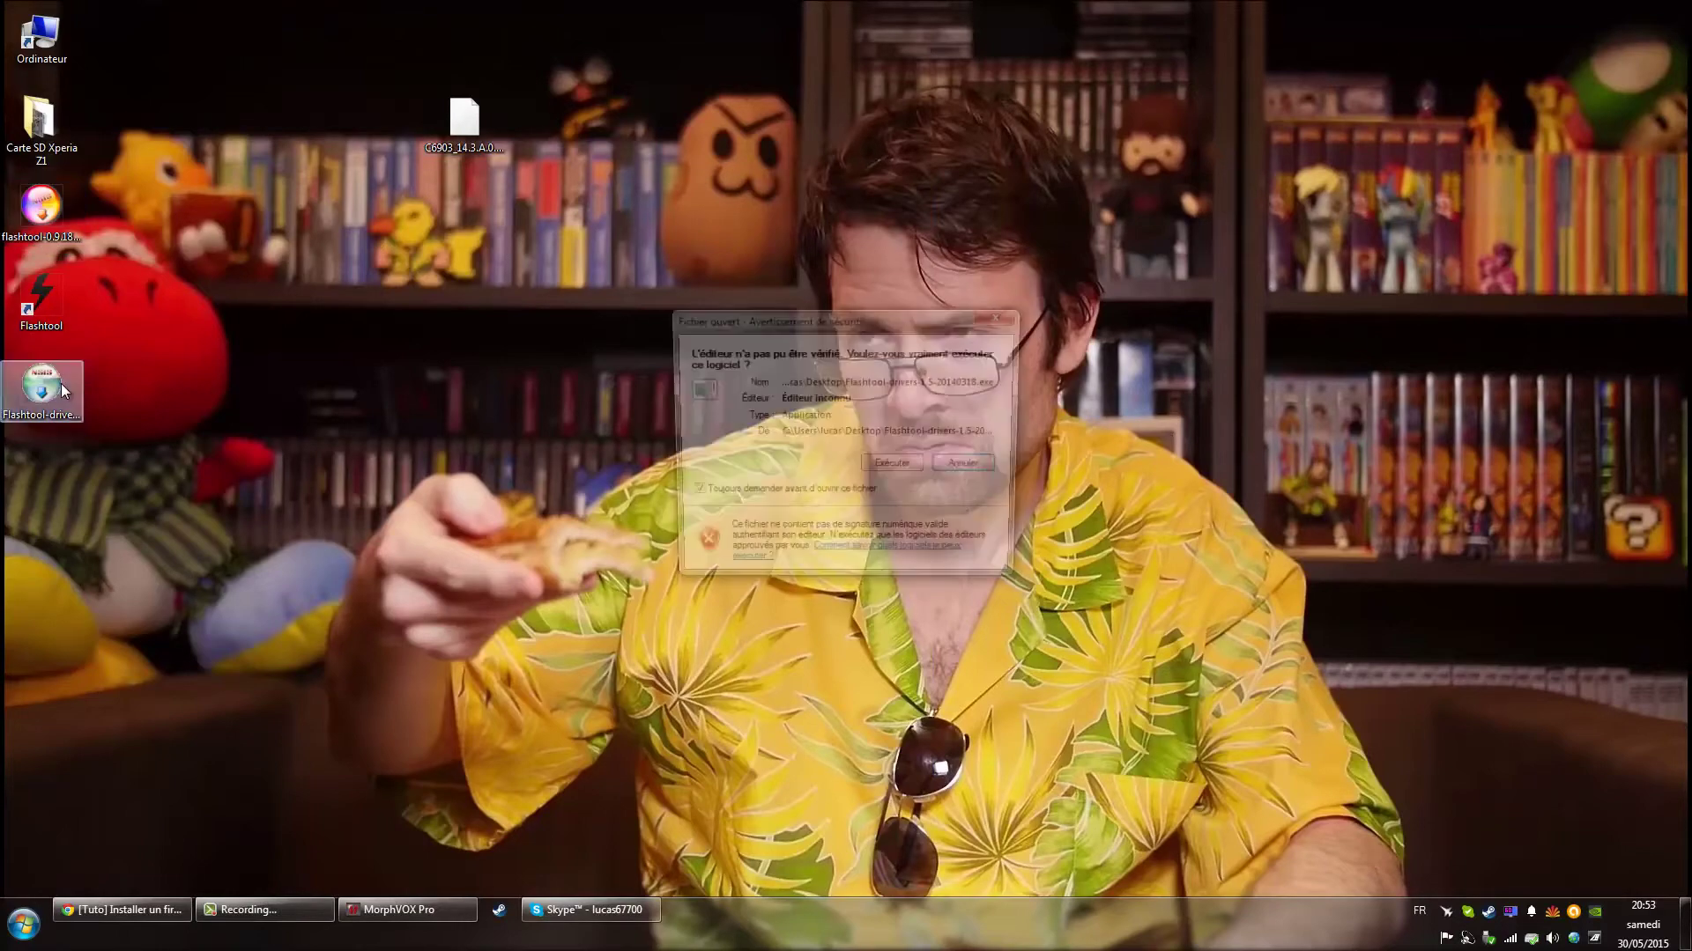
left_click(910, 465)
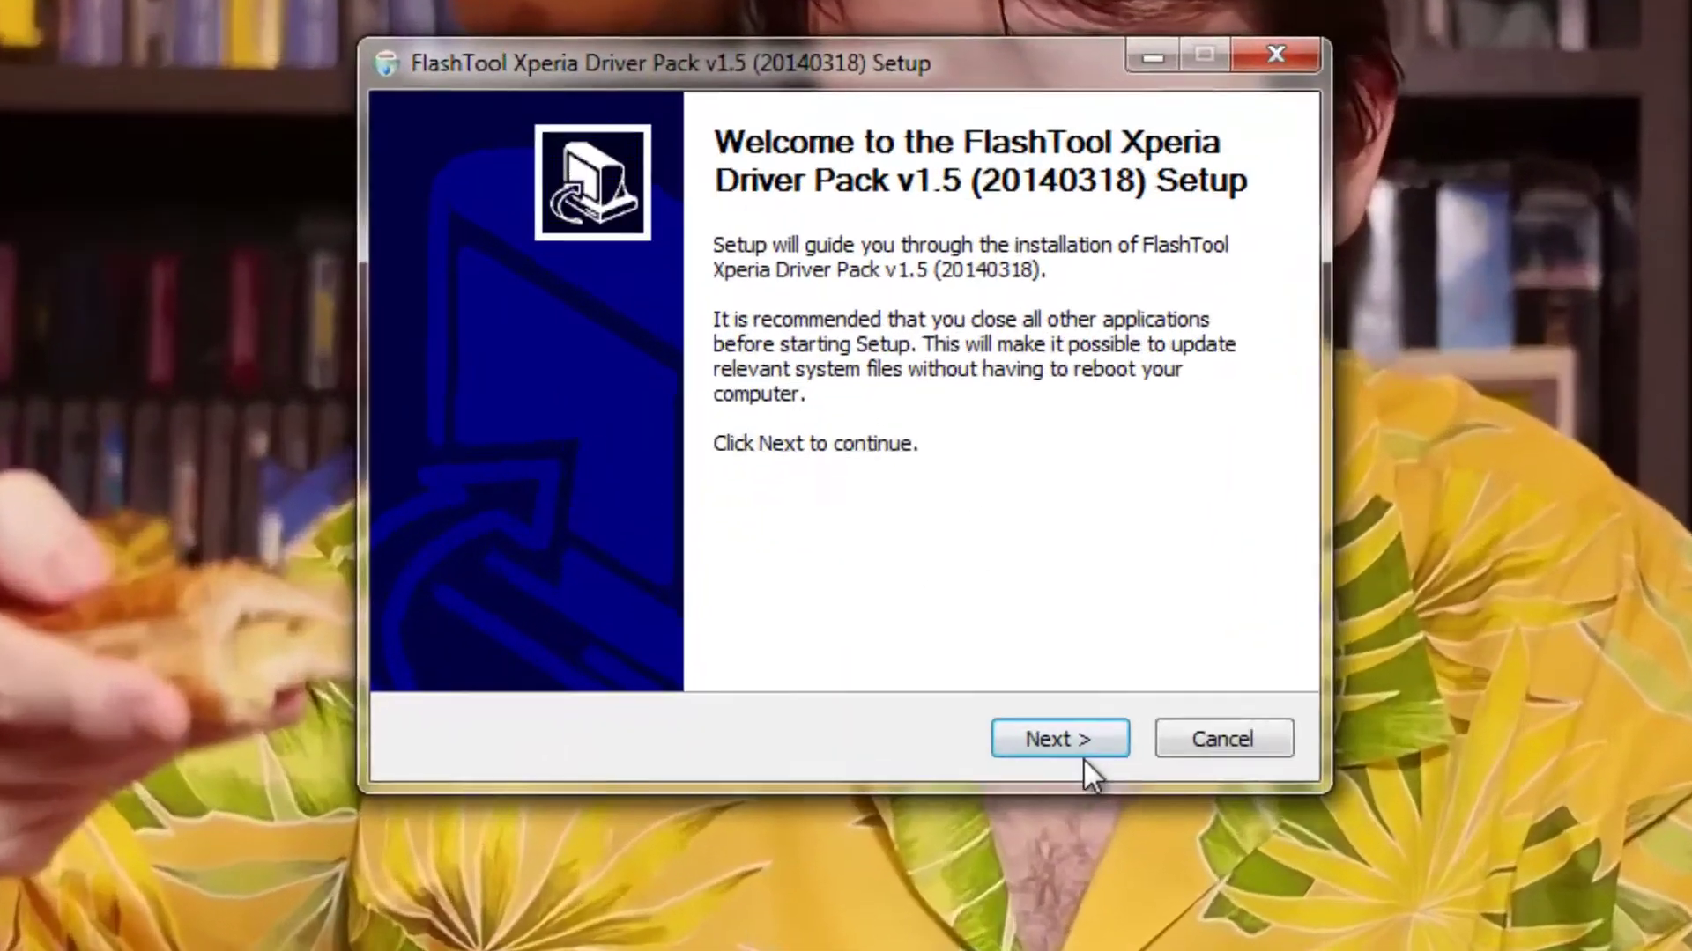
left_click(937, 593)
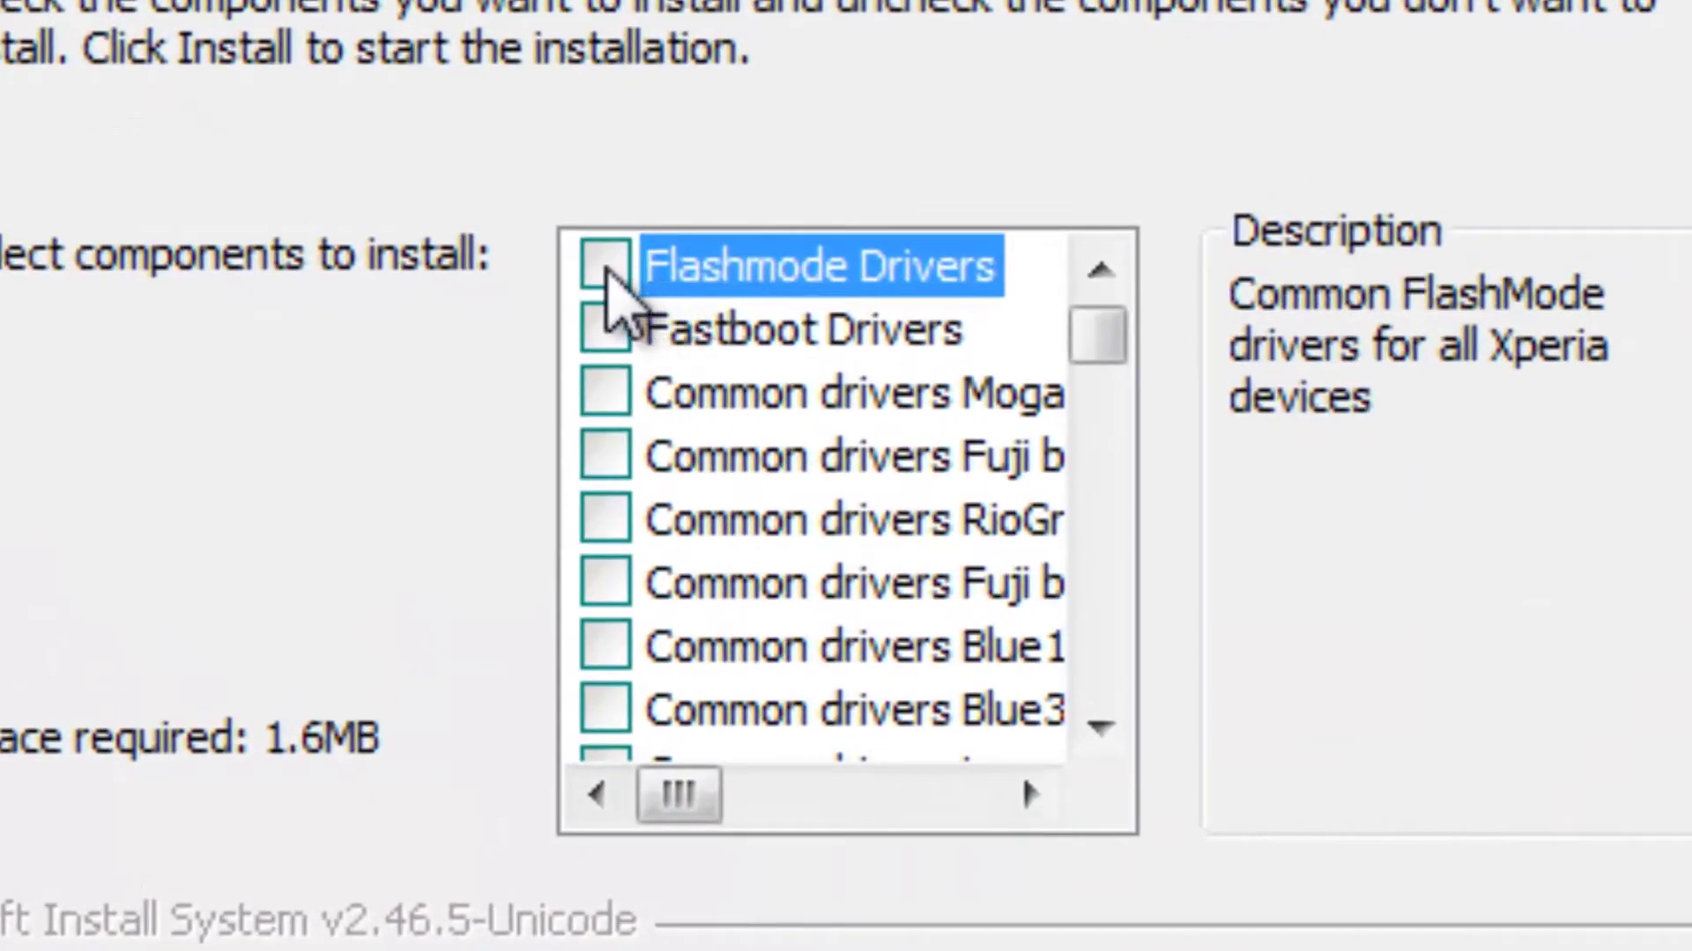
left_click(655, 309)
left_click(602, 342)
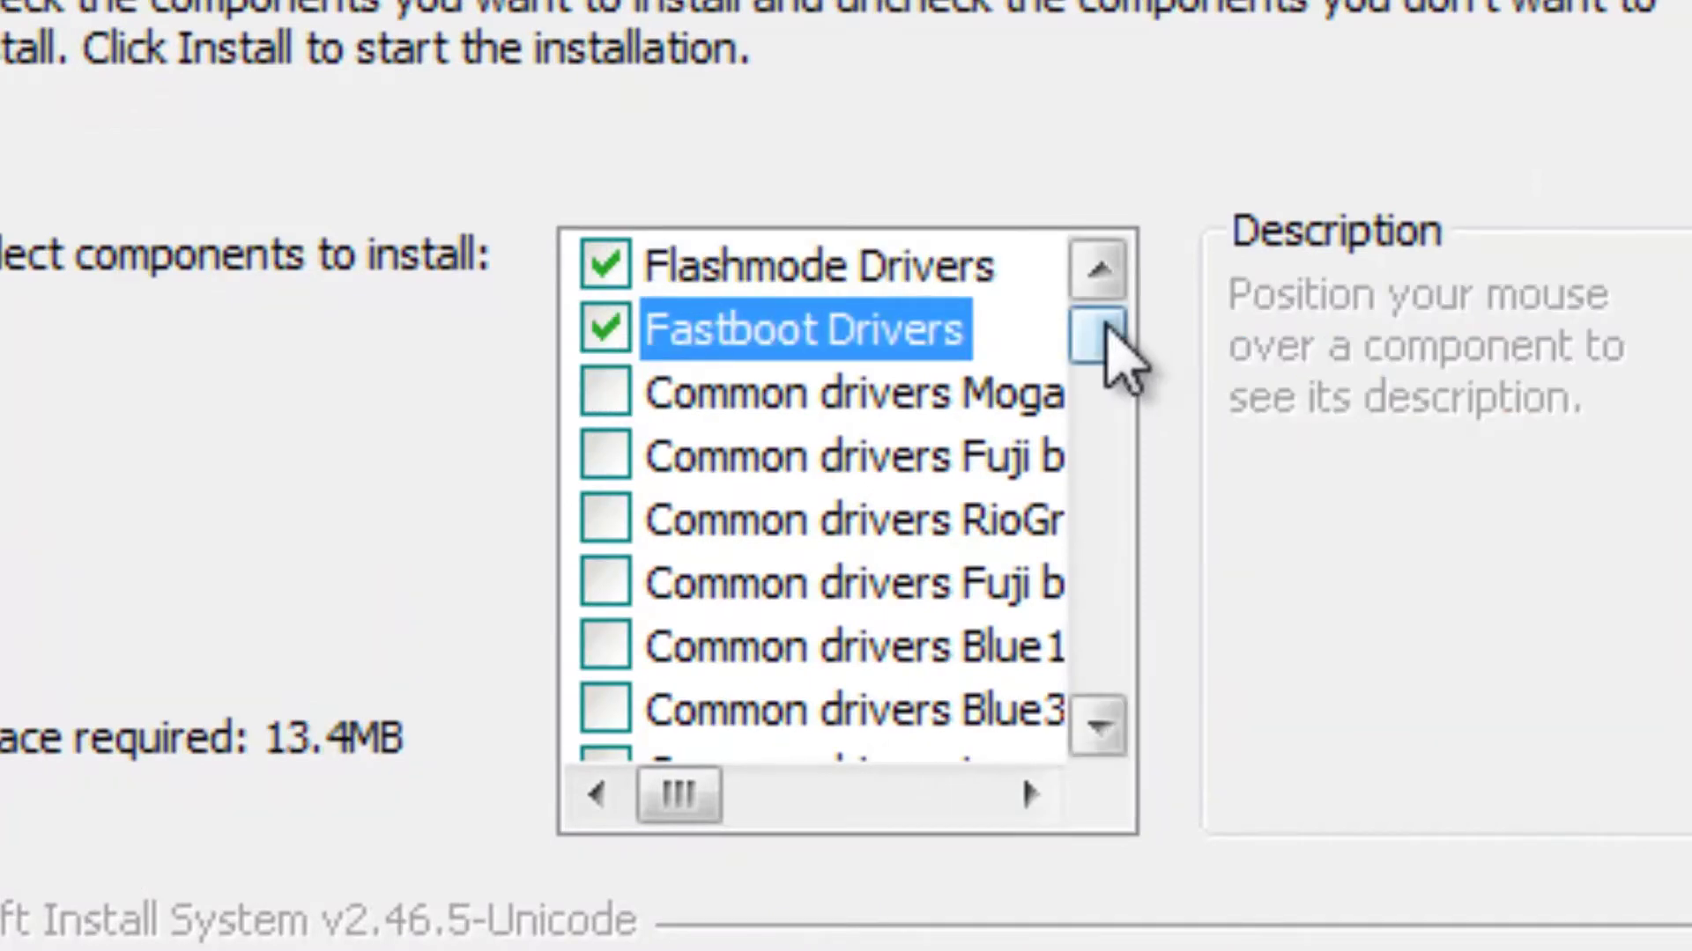
Select the Xperia Z1, Xperia Z1 L39h and Xperia Z1 f SO-02F drivers as well and start the installation.
left_click_drag(1122, 351, 1096, 592)
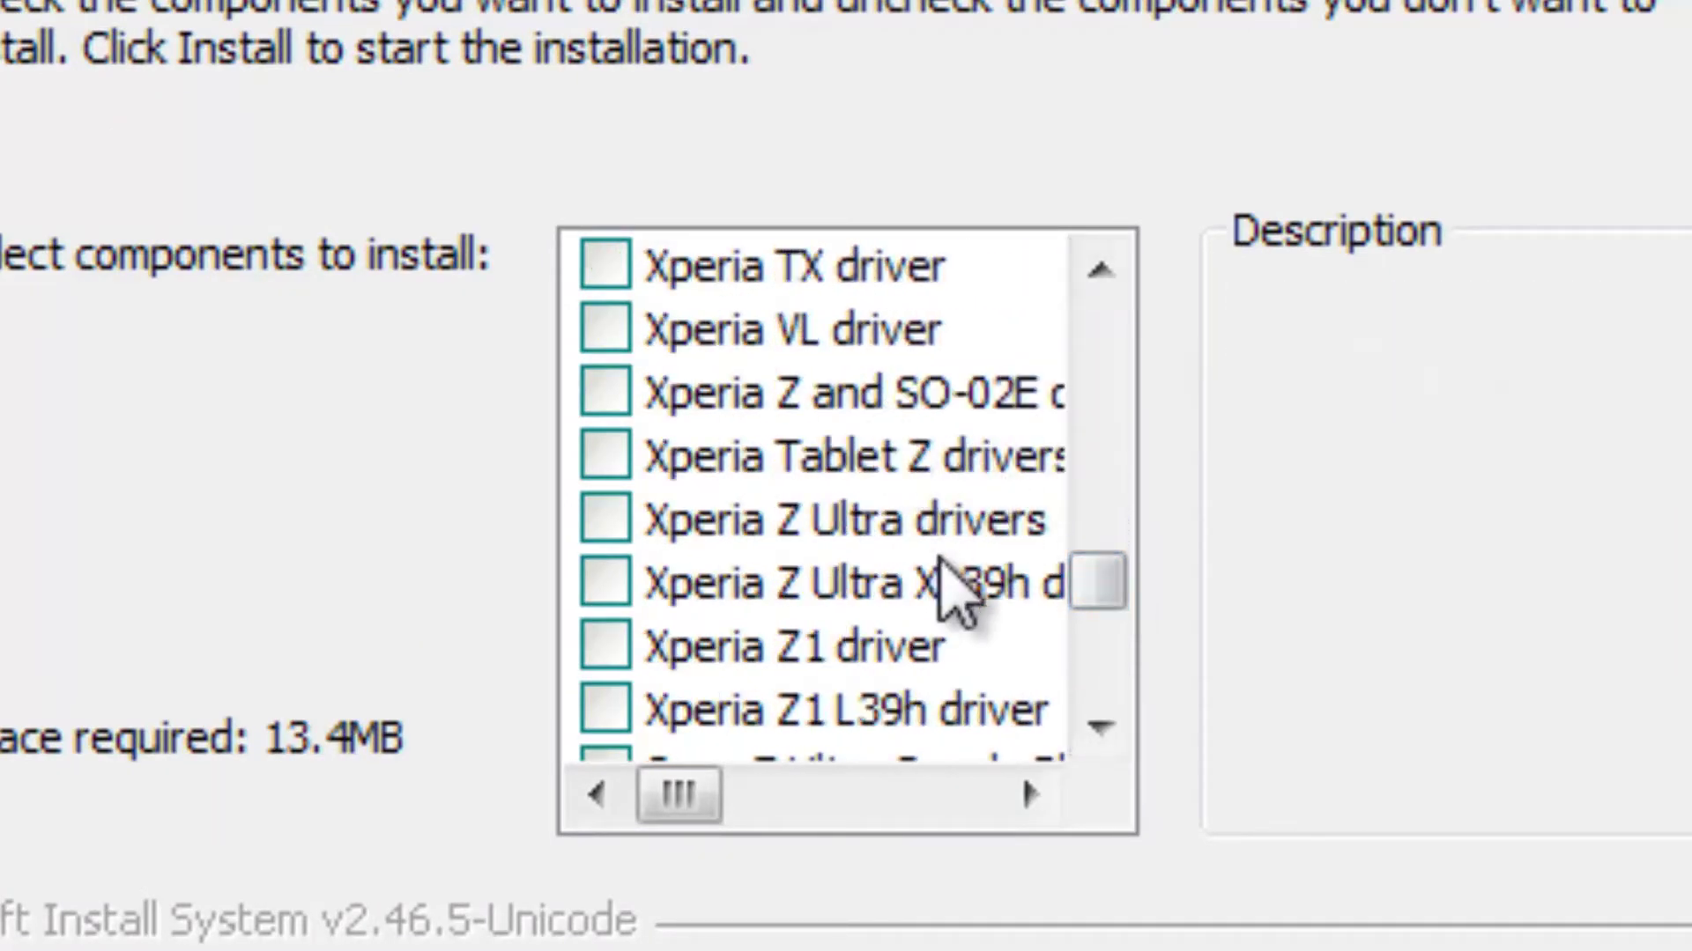
left_click(604, 648)
left_click(696, 710)
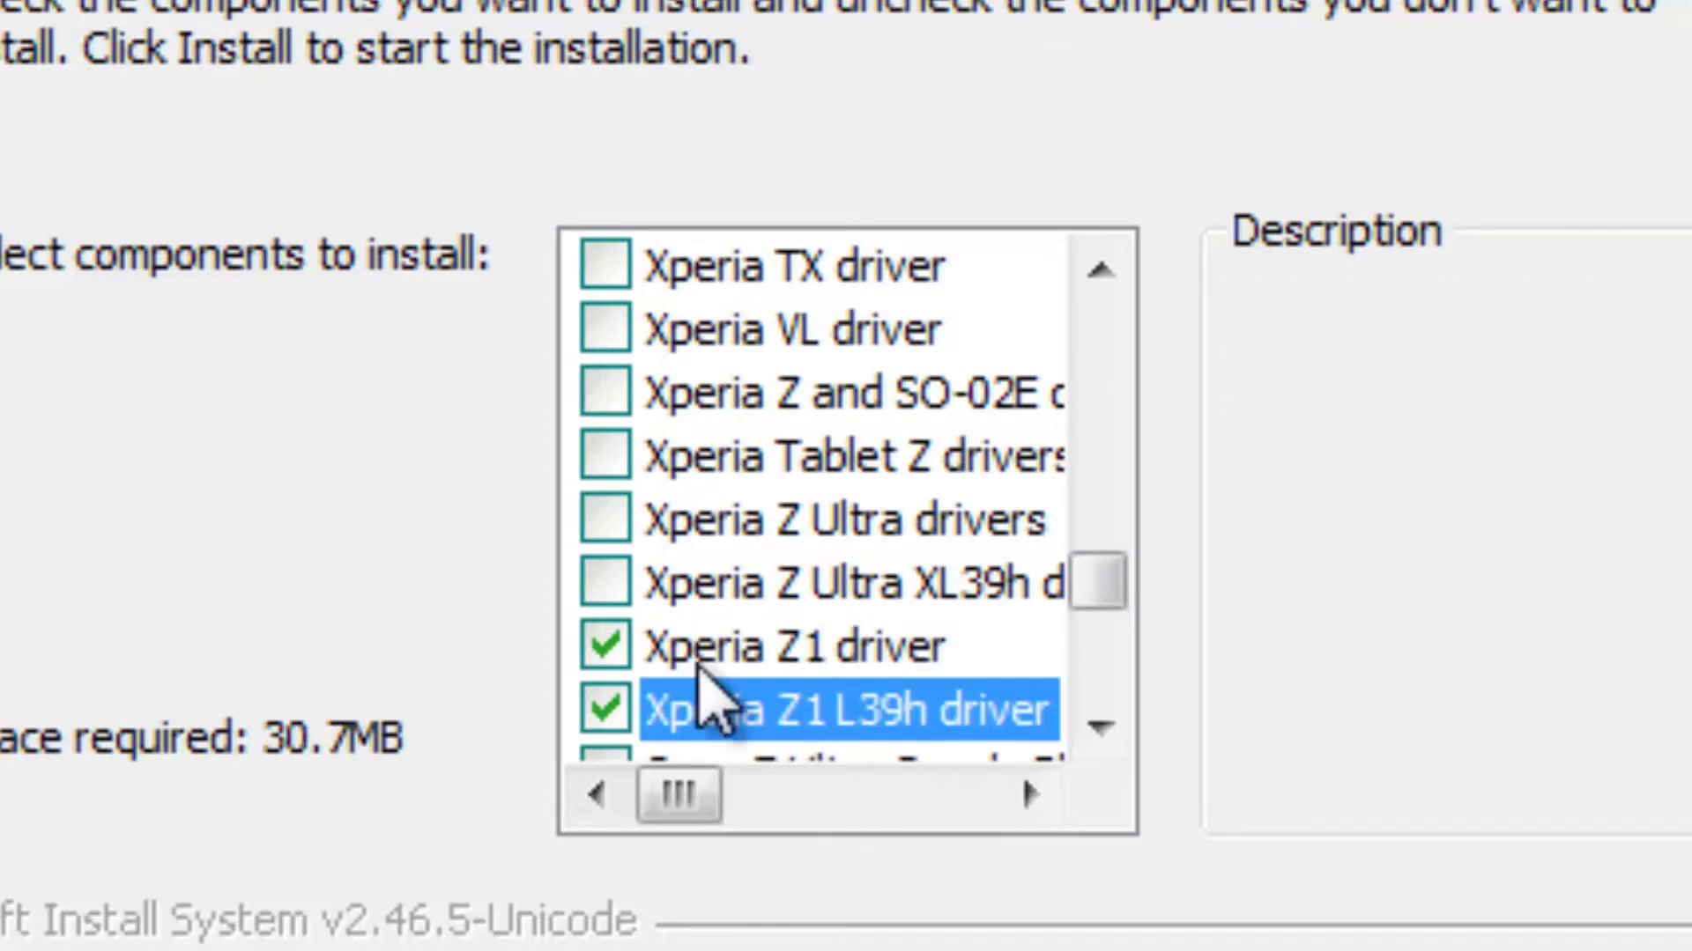
scroll(1039, 586, "down", 1)
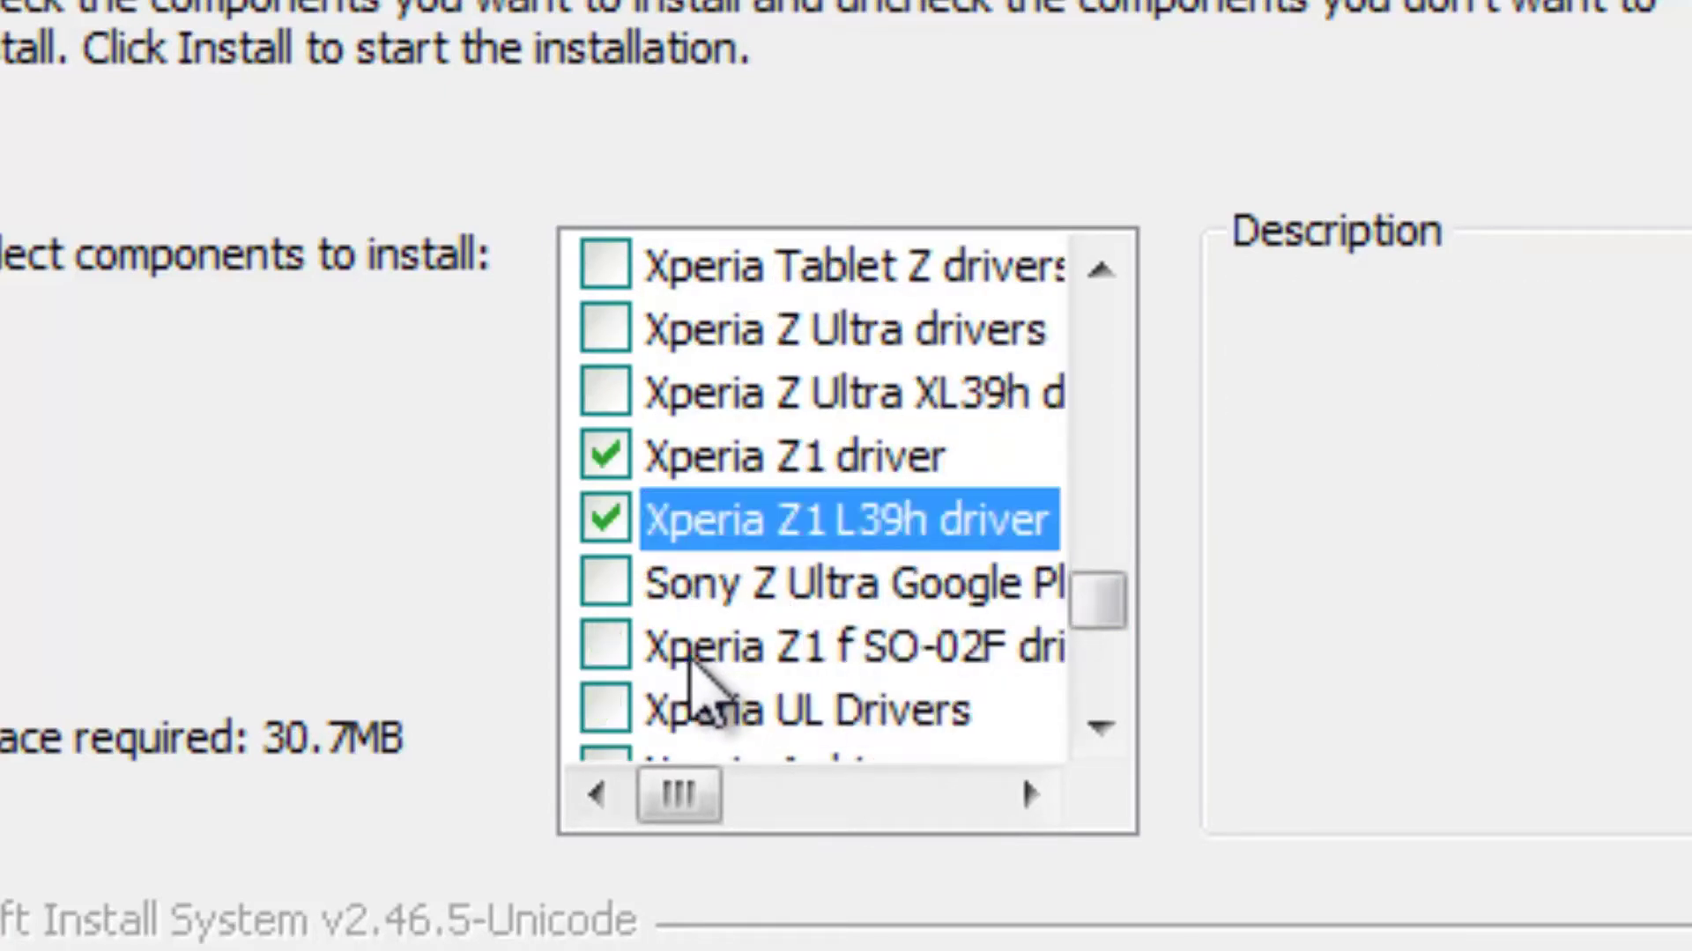
left_click(687, 652)
scroll(912, 647, "down", 1)
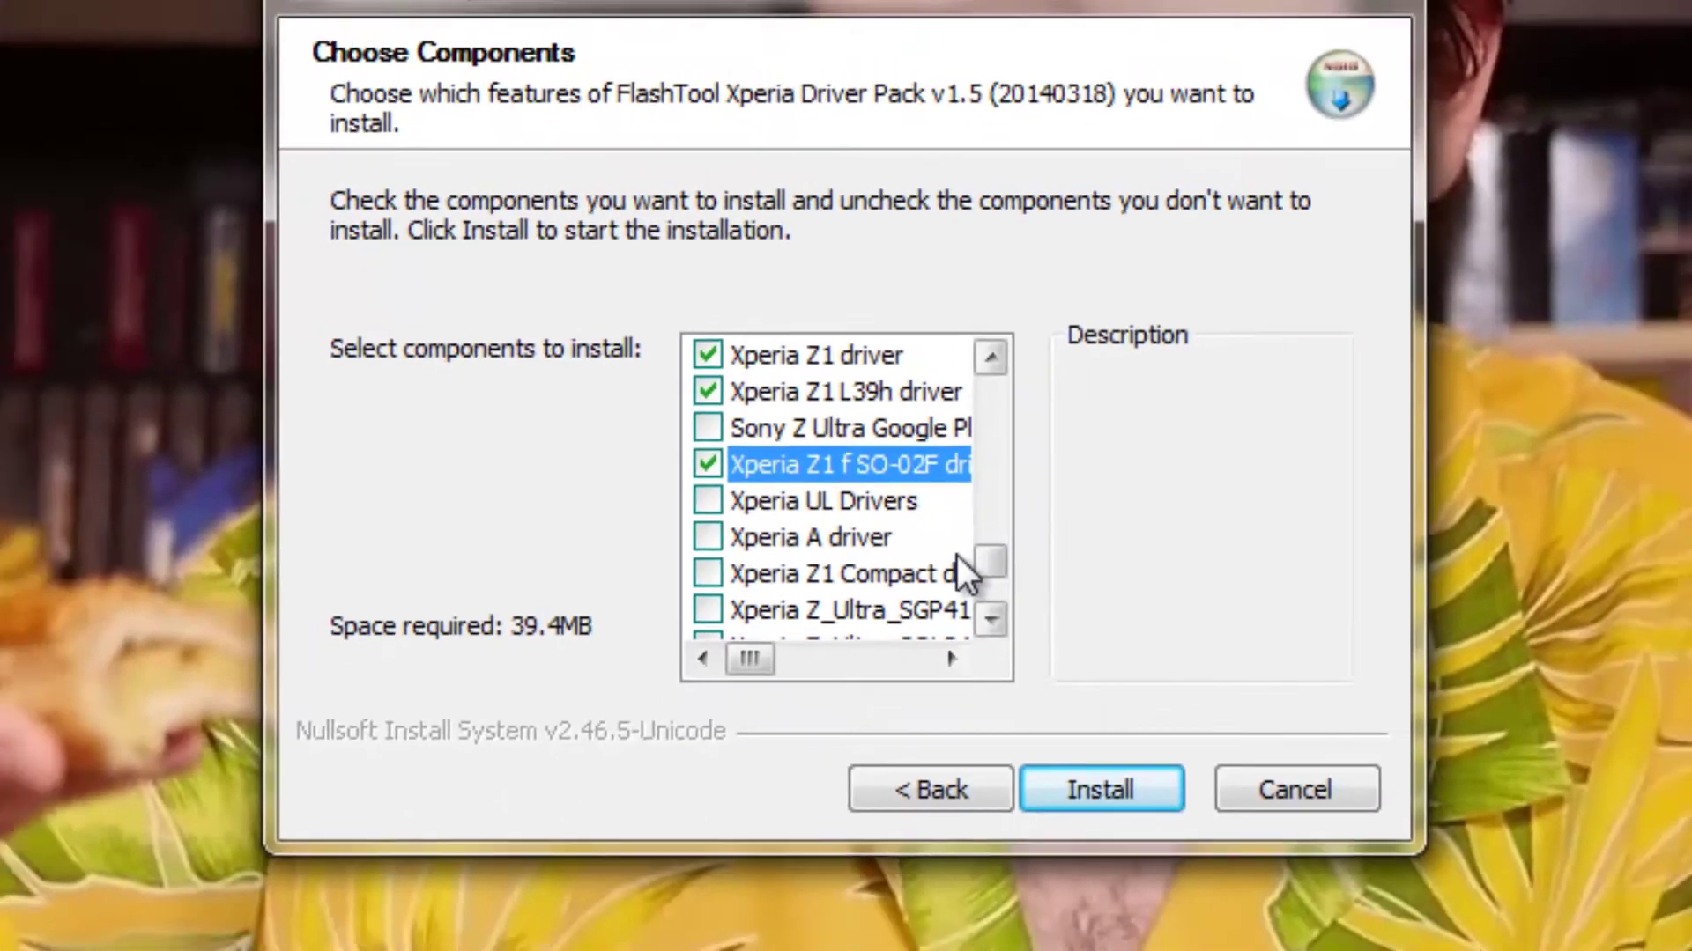
scroll(959, 561, "down", 2)
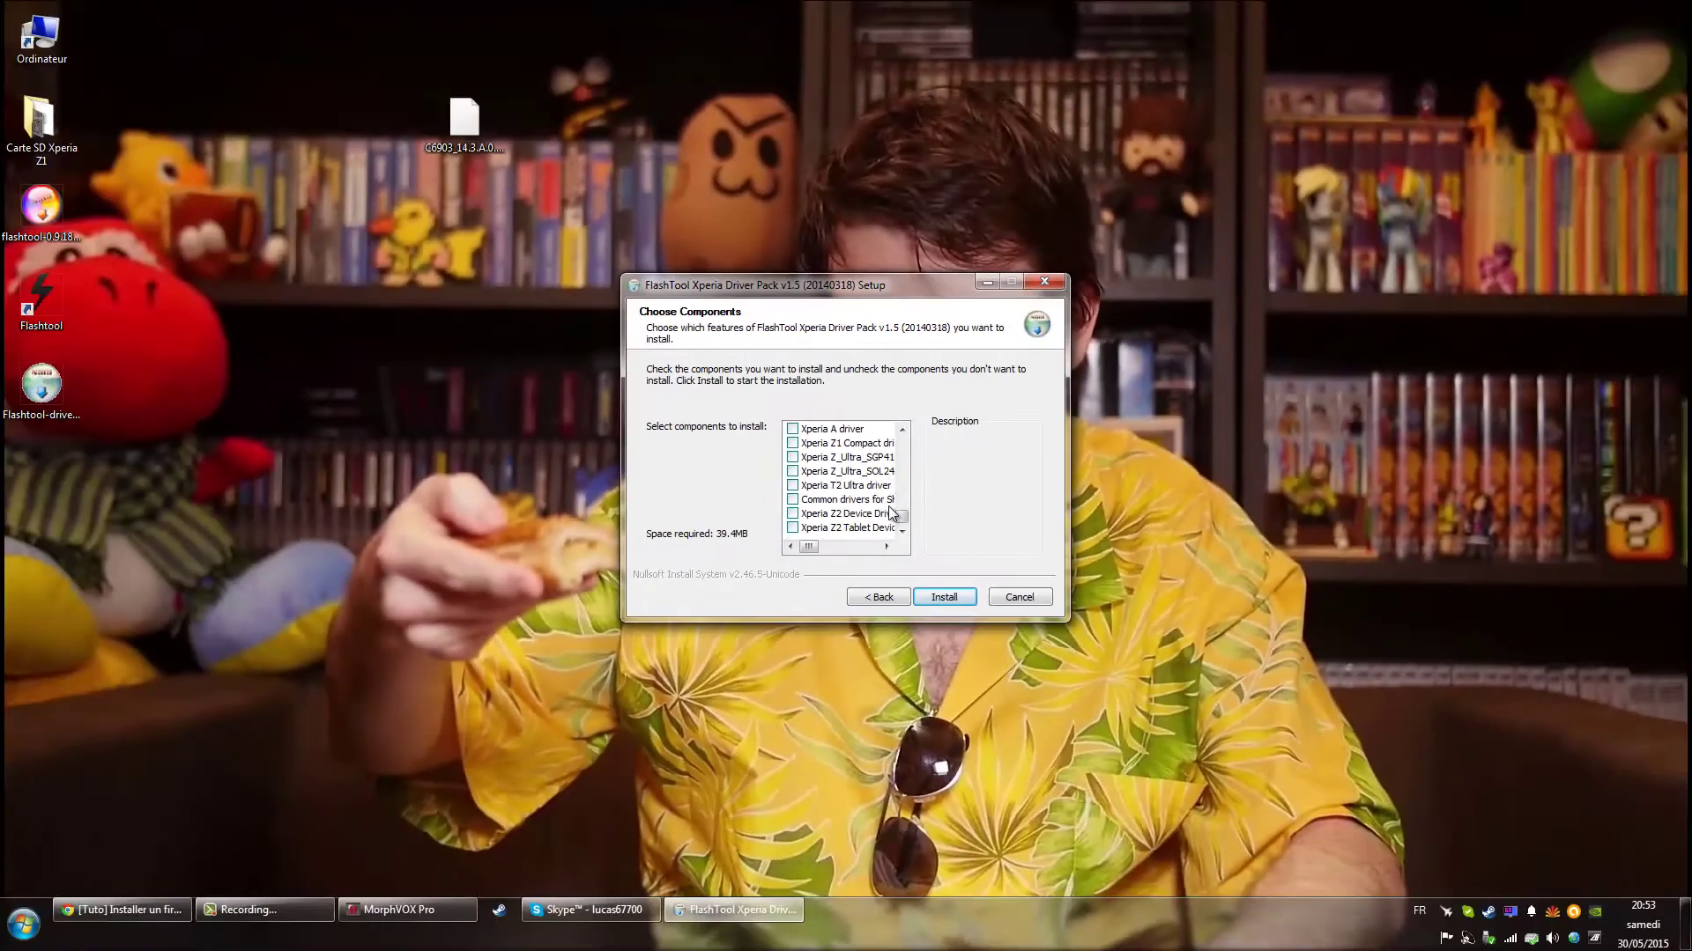
left_click(940, 596)
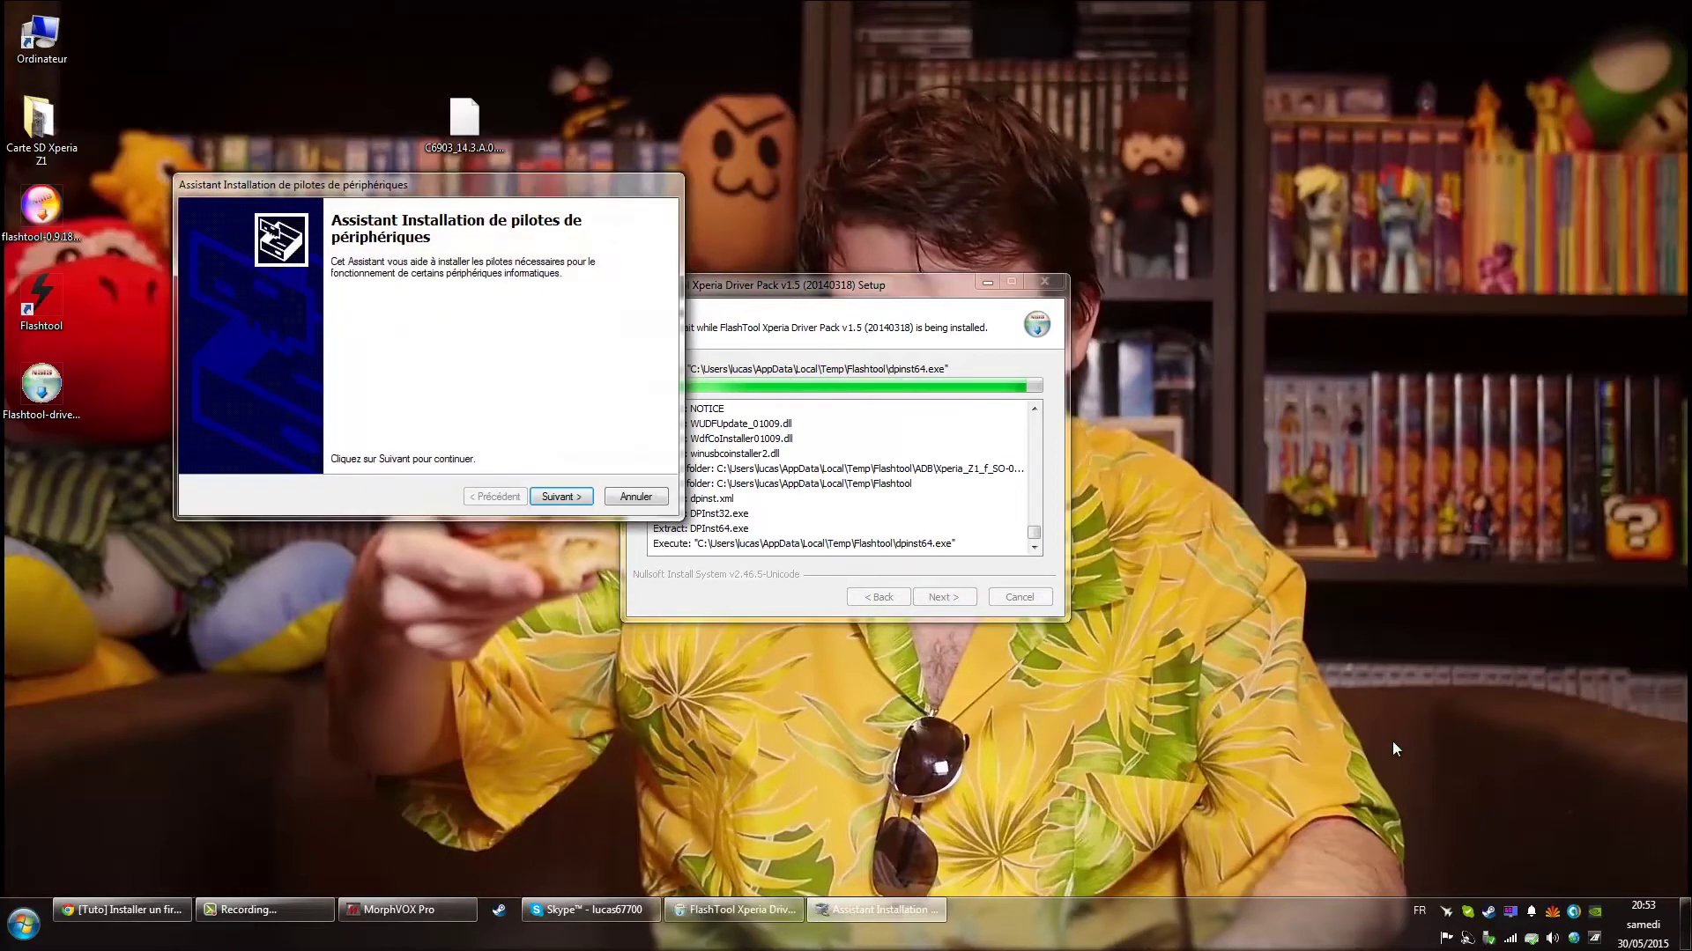
Complete the device driver wizard, allowing the unverified driver to install anyway, and finish the driver pack setup.
left_click(550, 500)
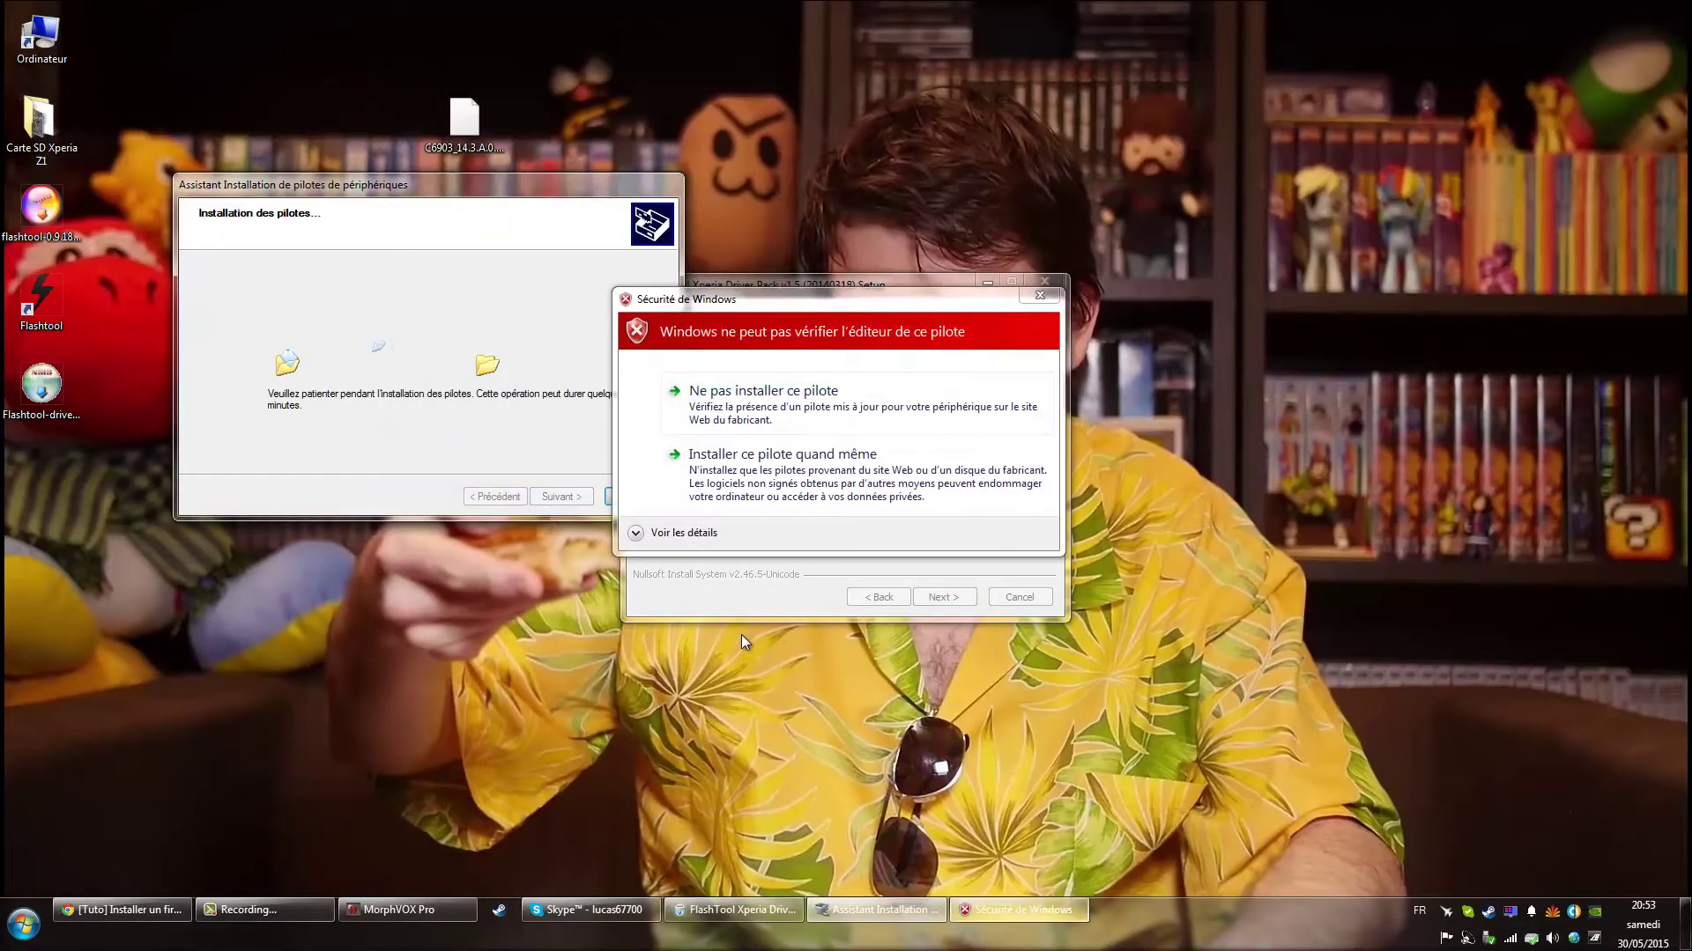
left_click(754, 496)
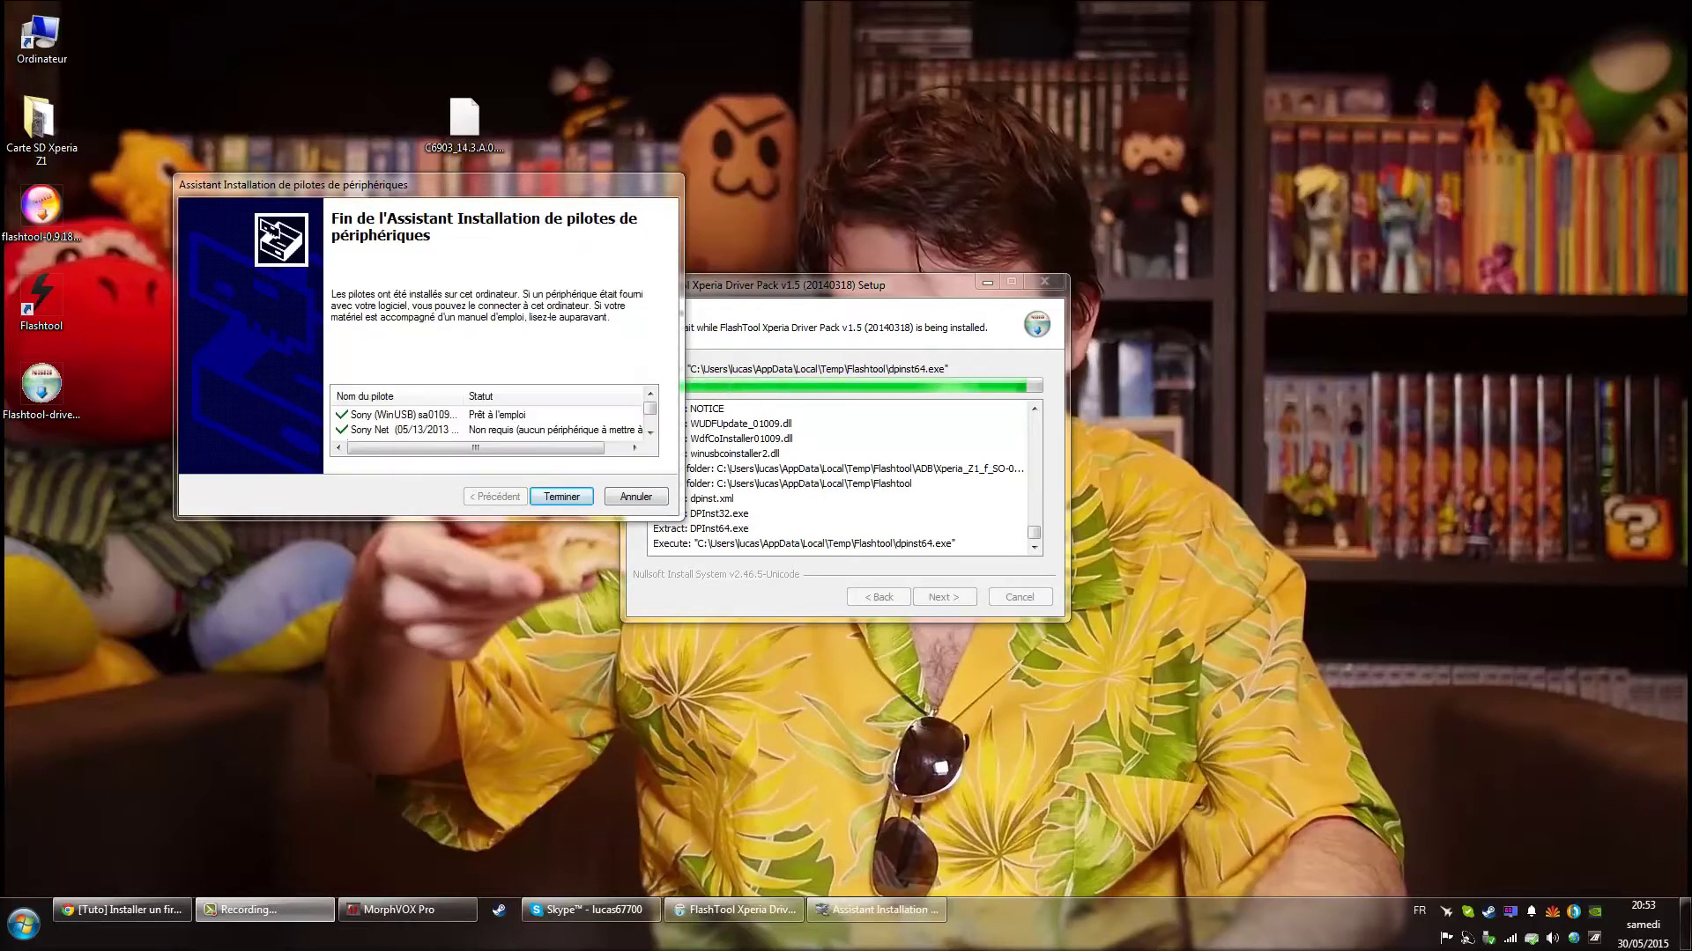
scroll(493, 423, "down", 4)
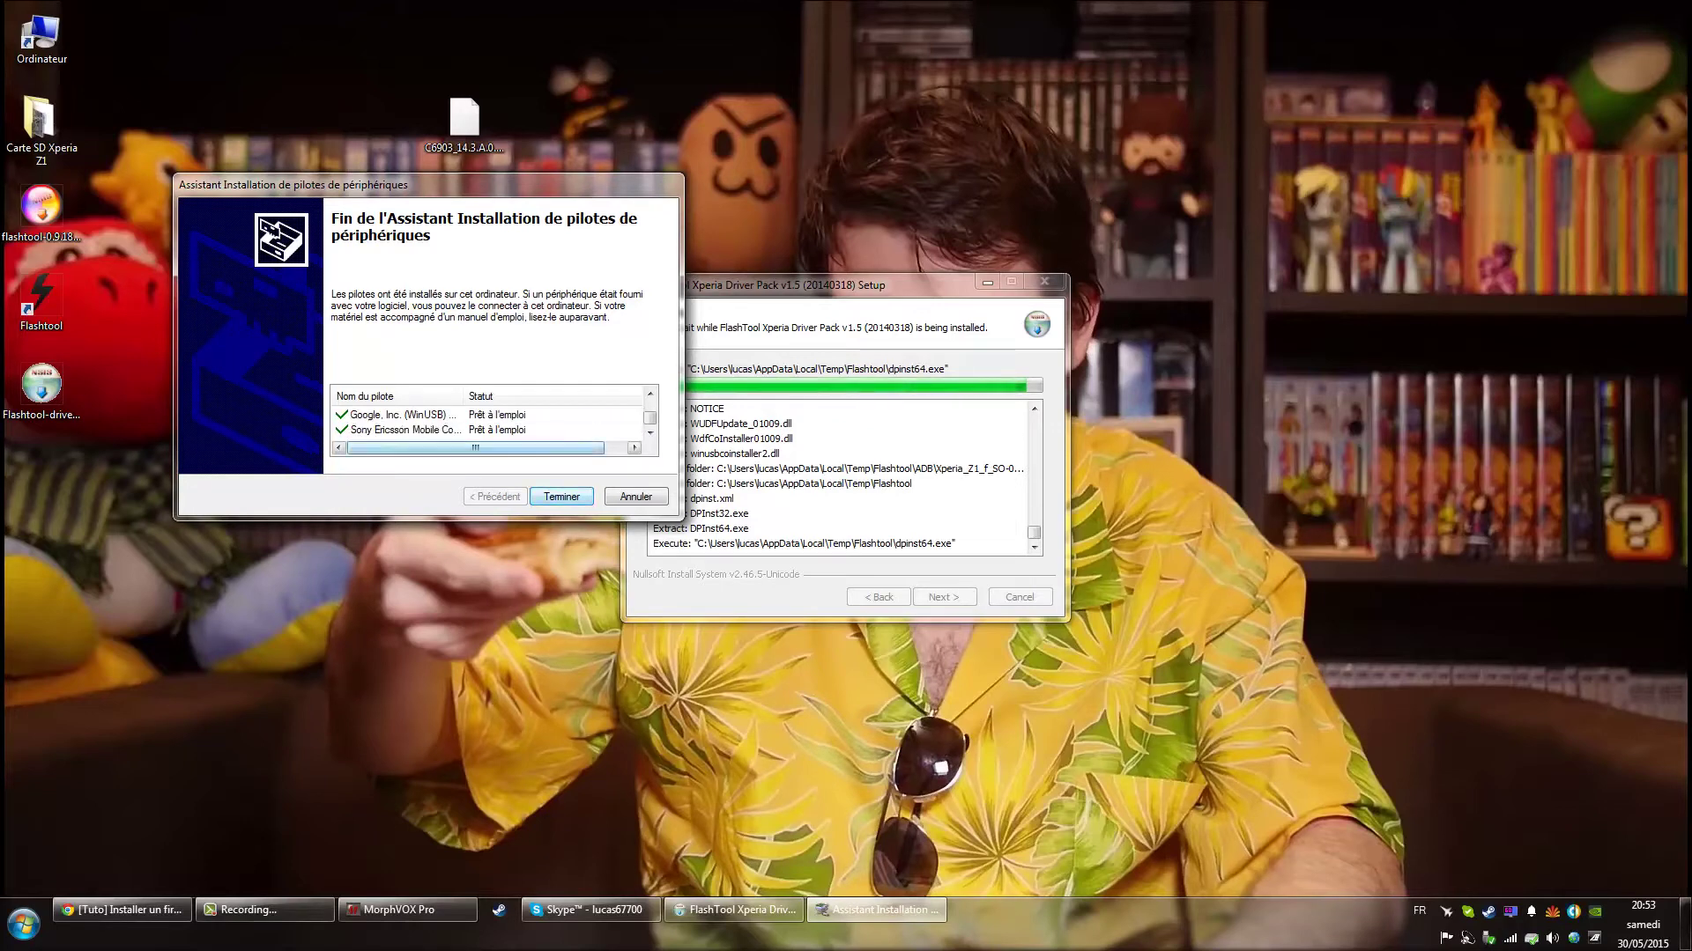
key("Return")
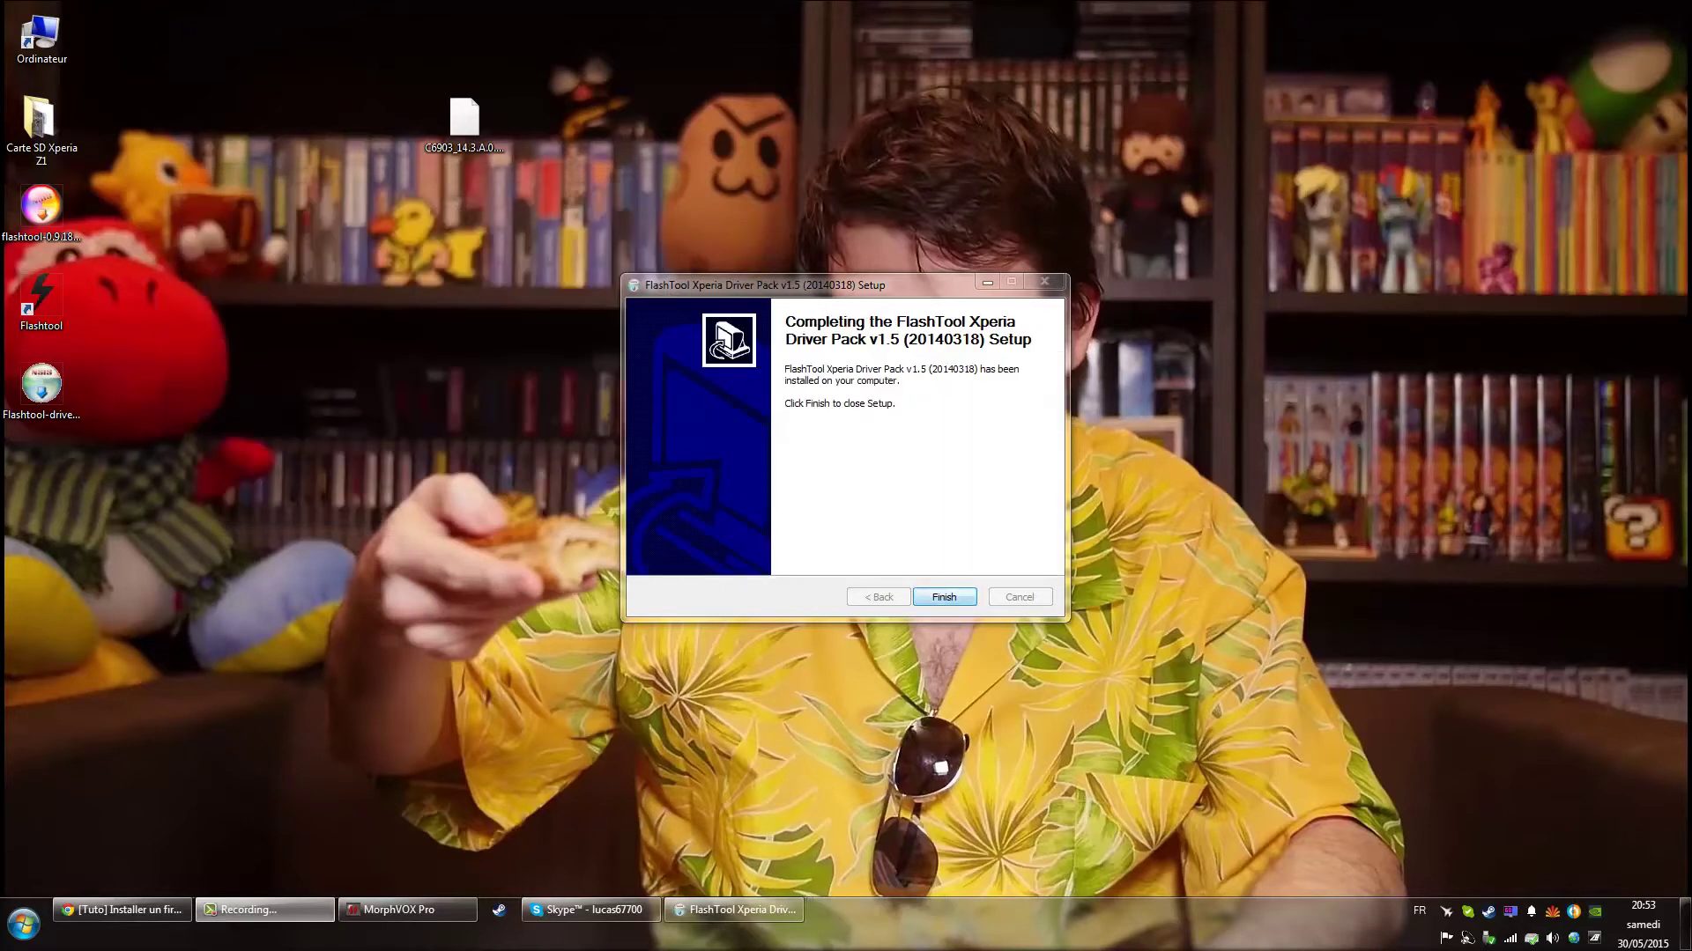
key("Return")
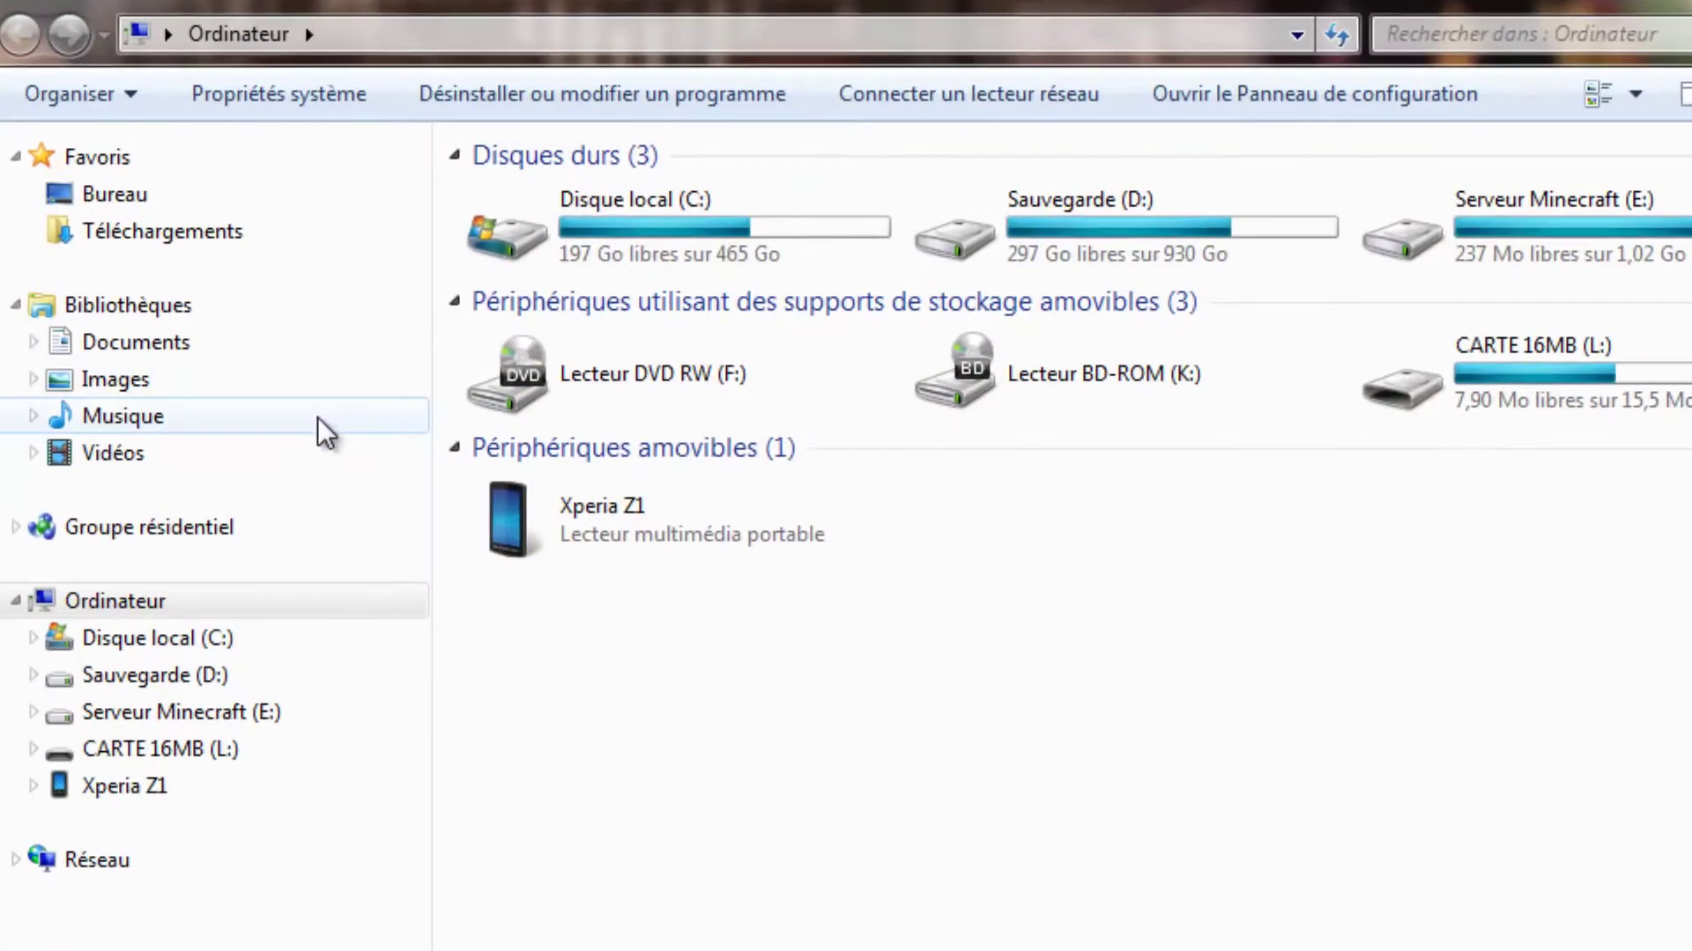
Move the C6903_14.3.A.0.757_Customized_FR.ftf file from the desktop into .flashTool > firmwares inside the user folder on Disque local (C:).
left_click(654, 220)
double_click(571, 238)
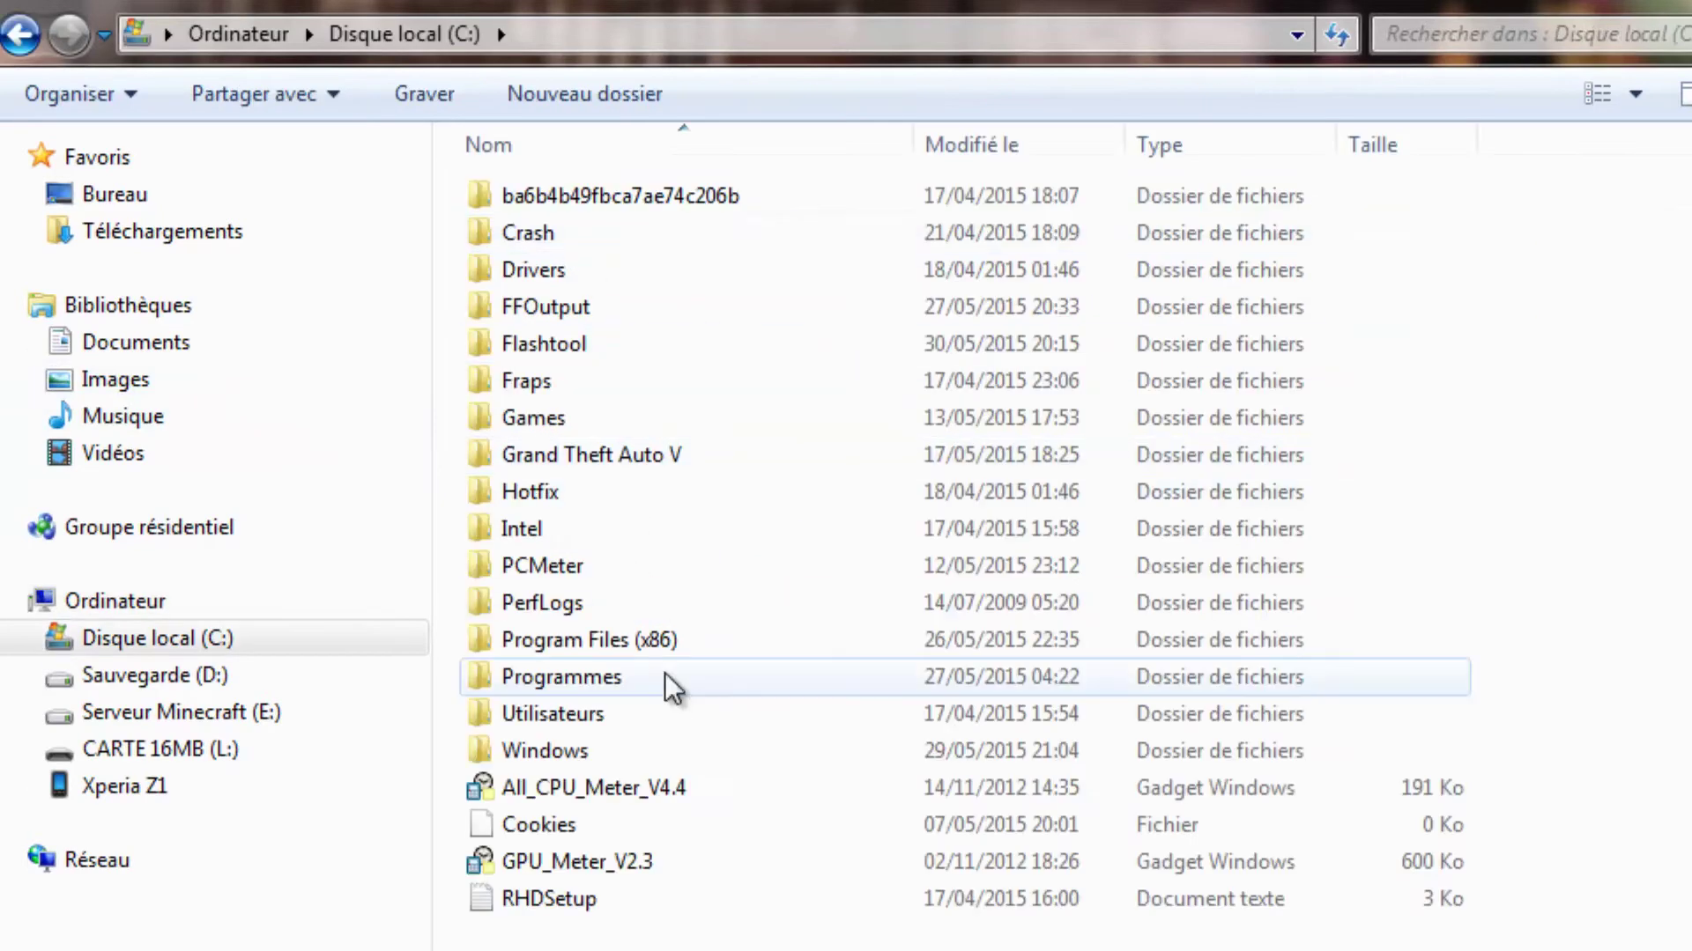
double_click(581, 710)
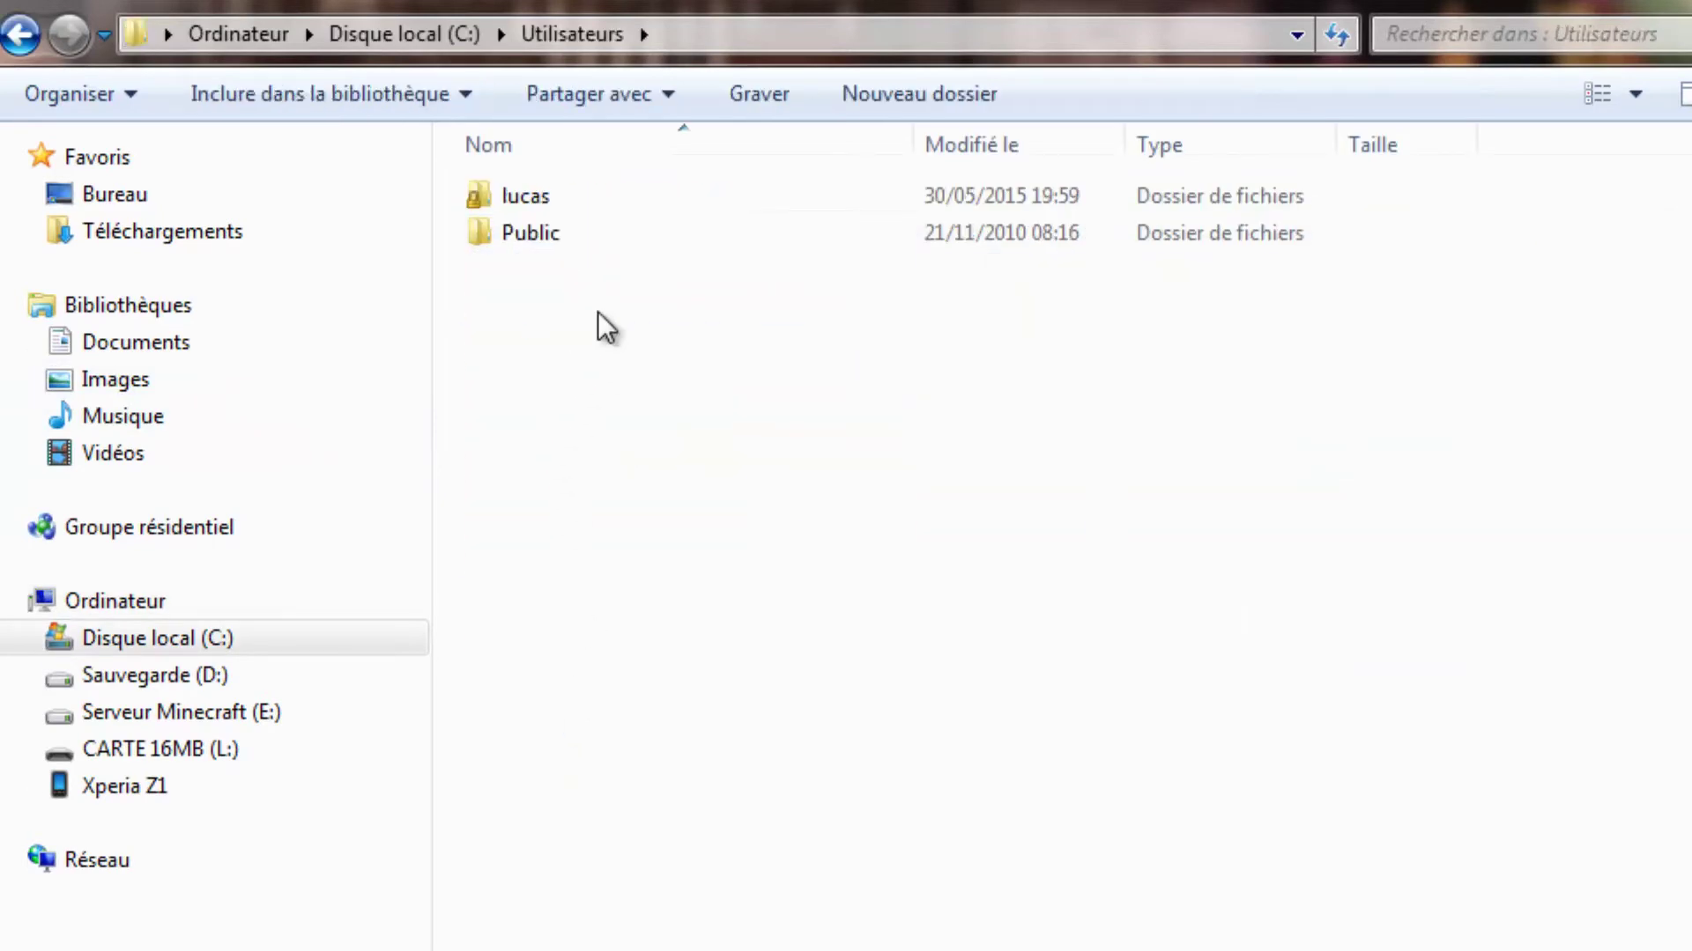
double_click(580, 201)
double_click(585, 232)
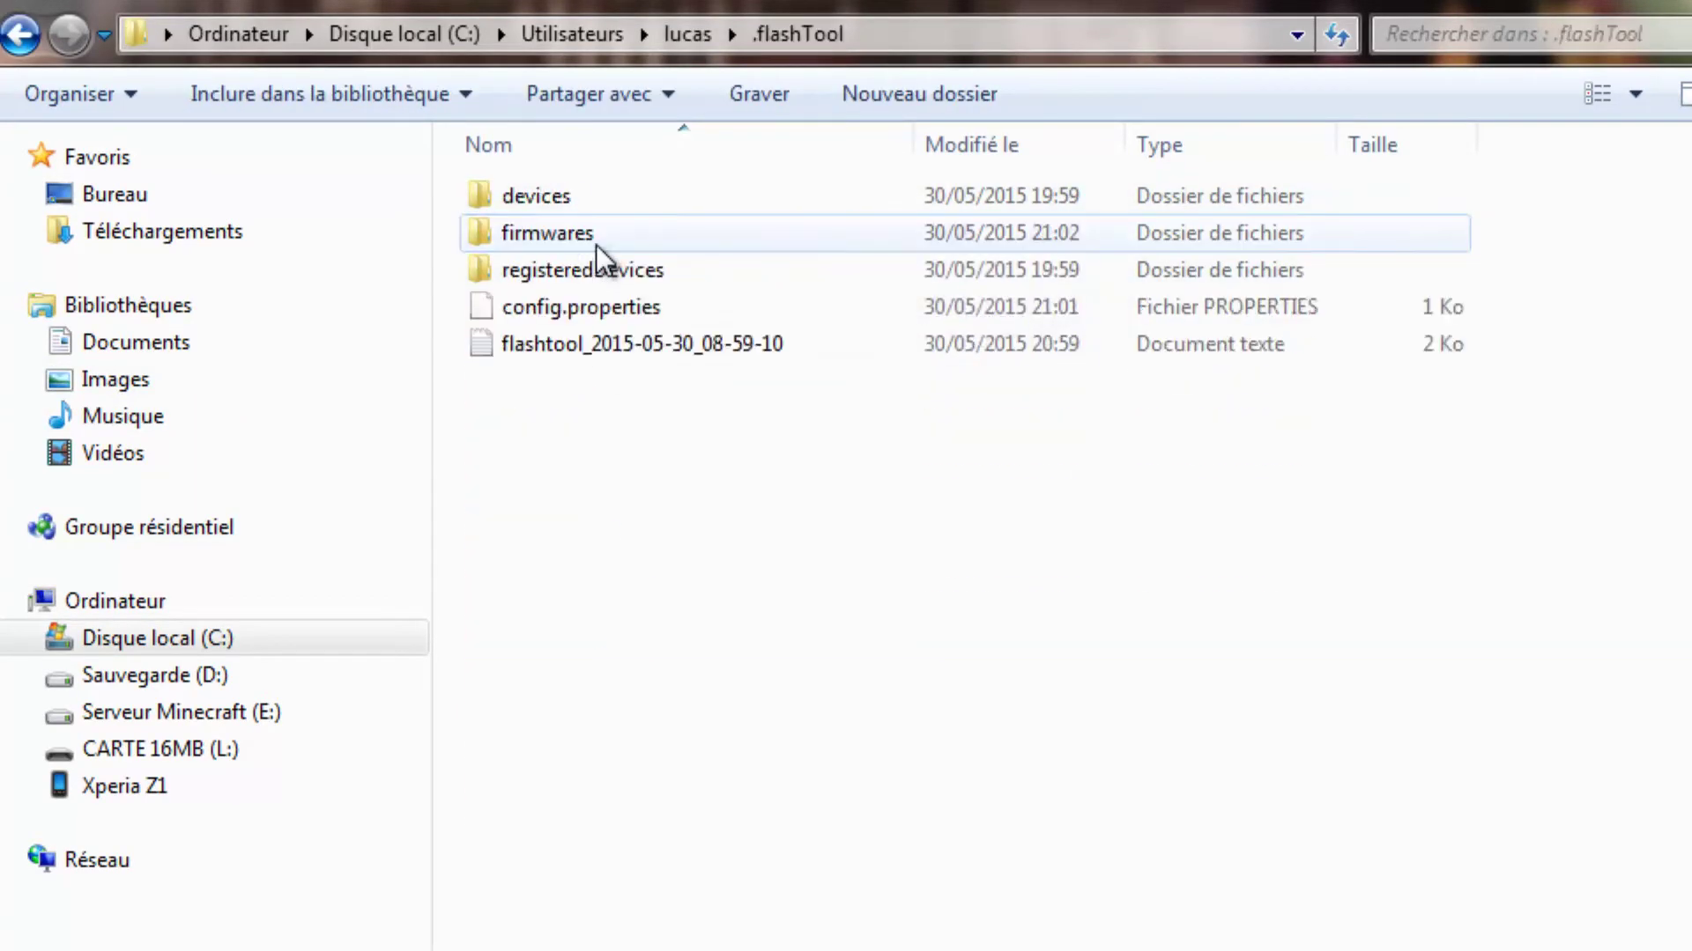
double_click(515, 231)
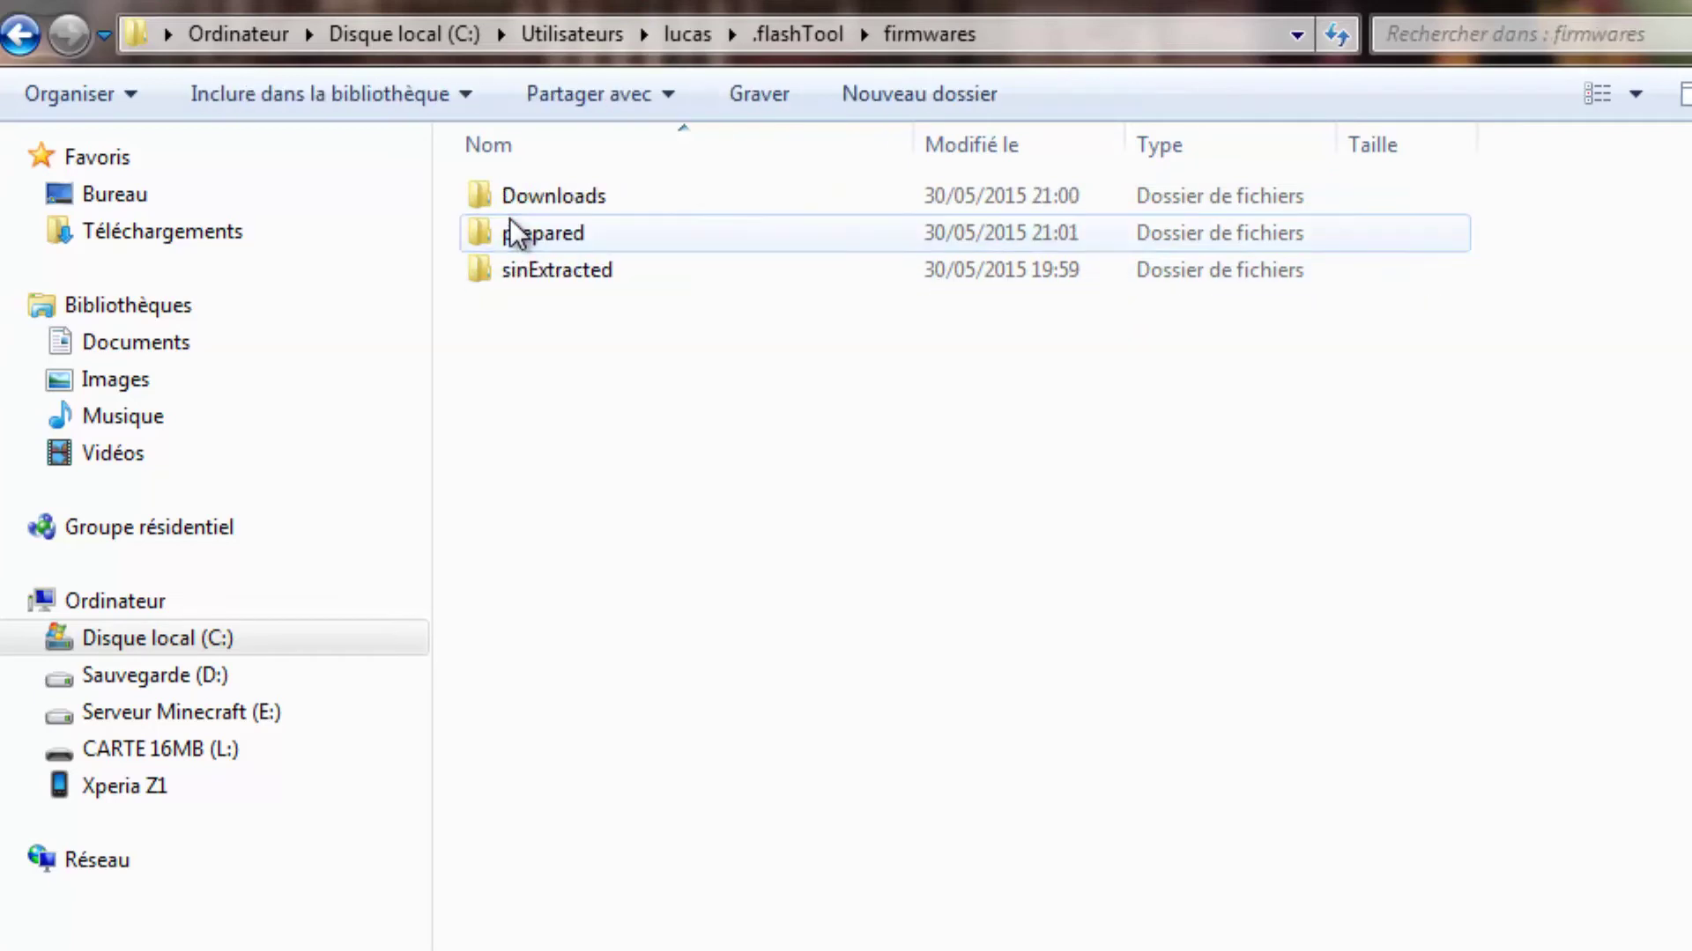
left_click_drag(76, 726, 737, 447)
Move the boot folder out of the firmwares > prepared folder onto the desktop.
double_click(585, 231)
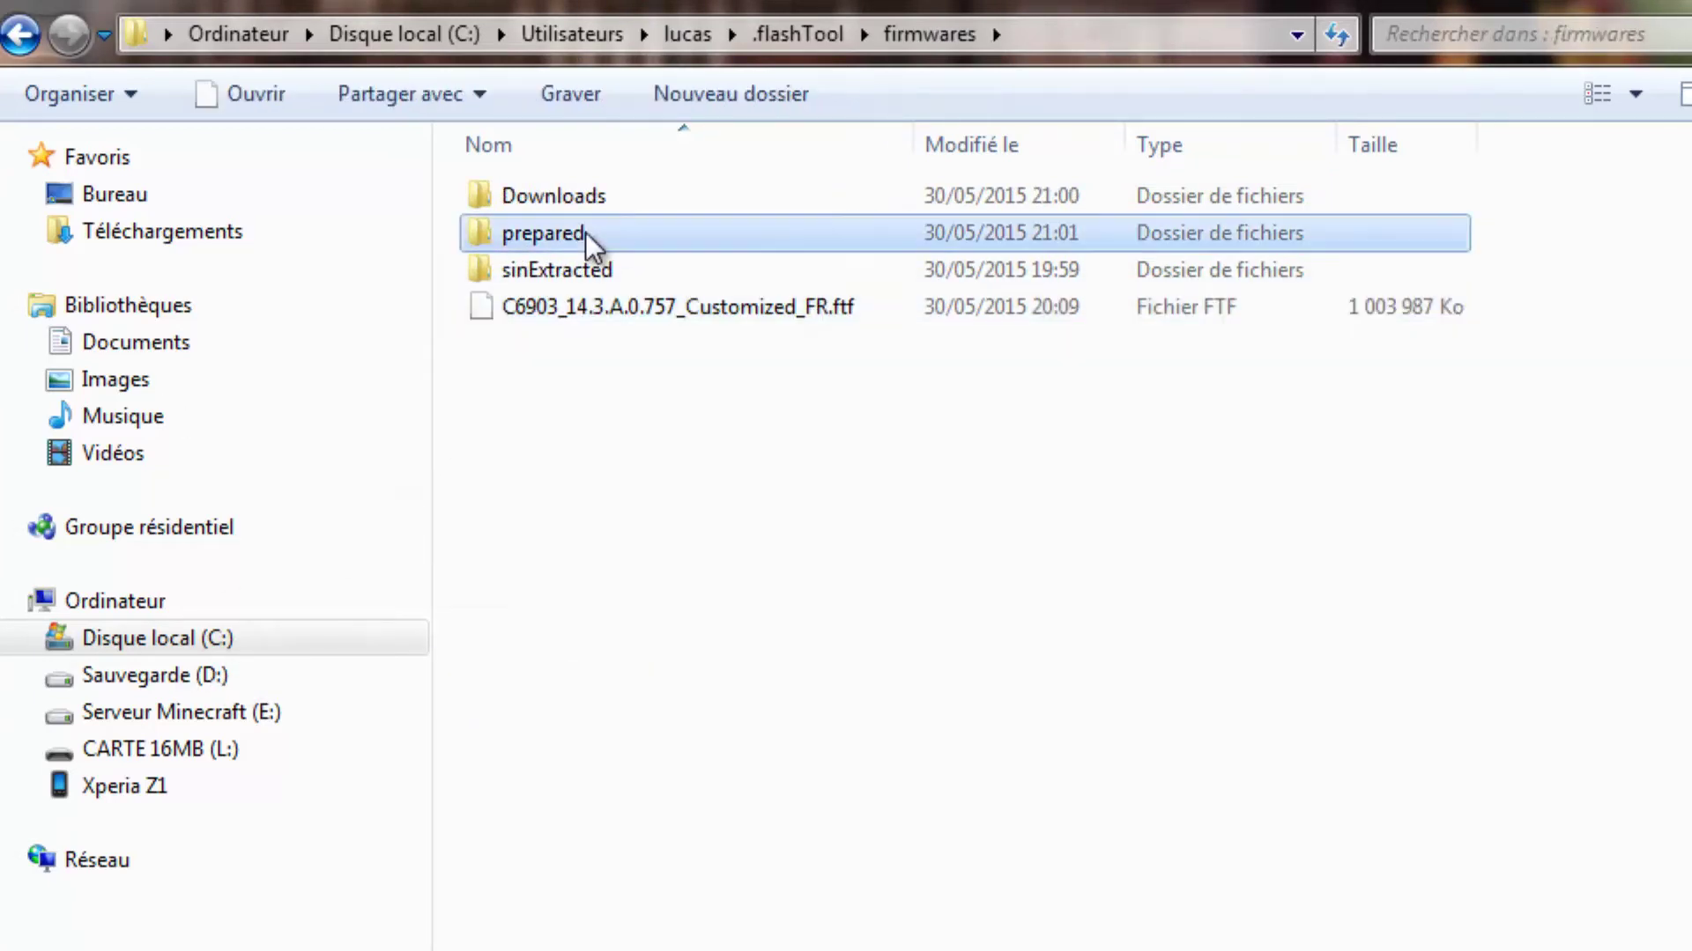
left_click(569, 199)
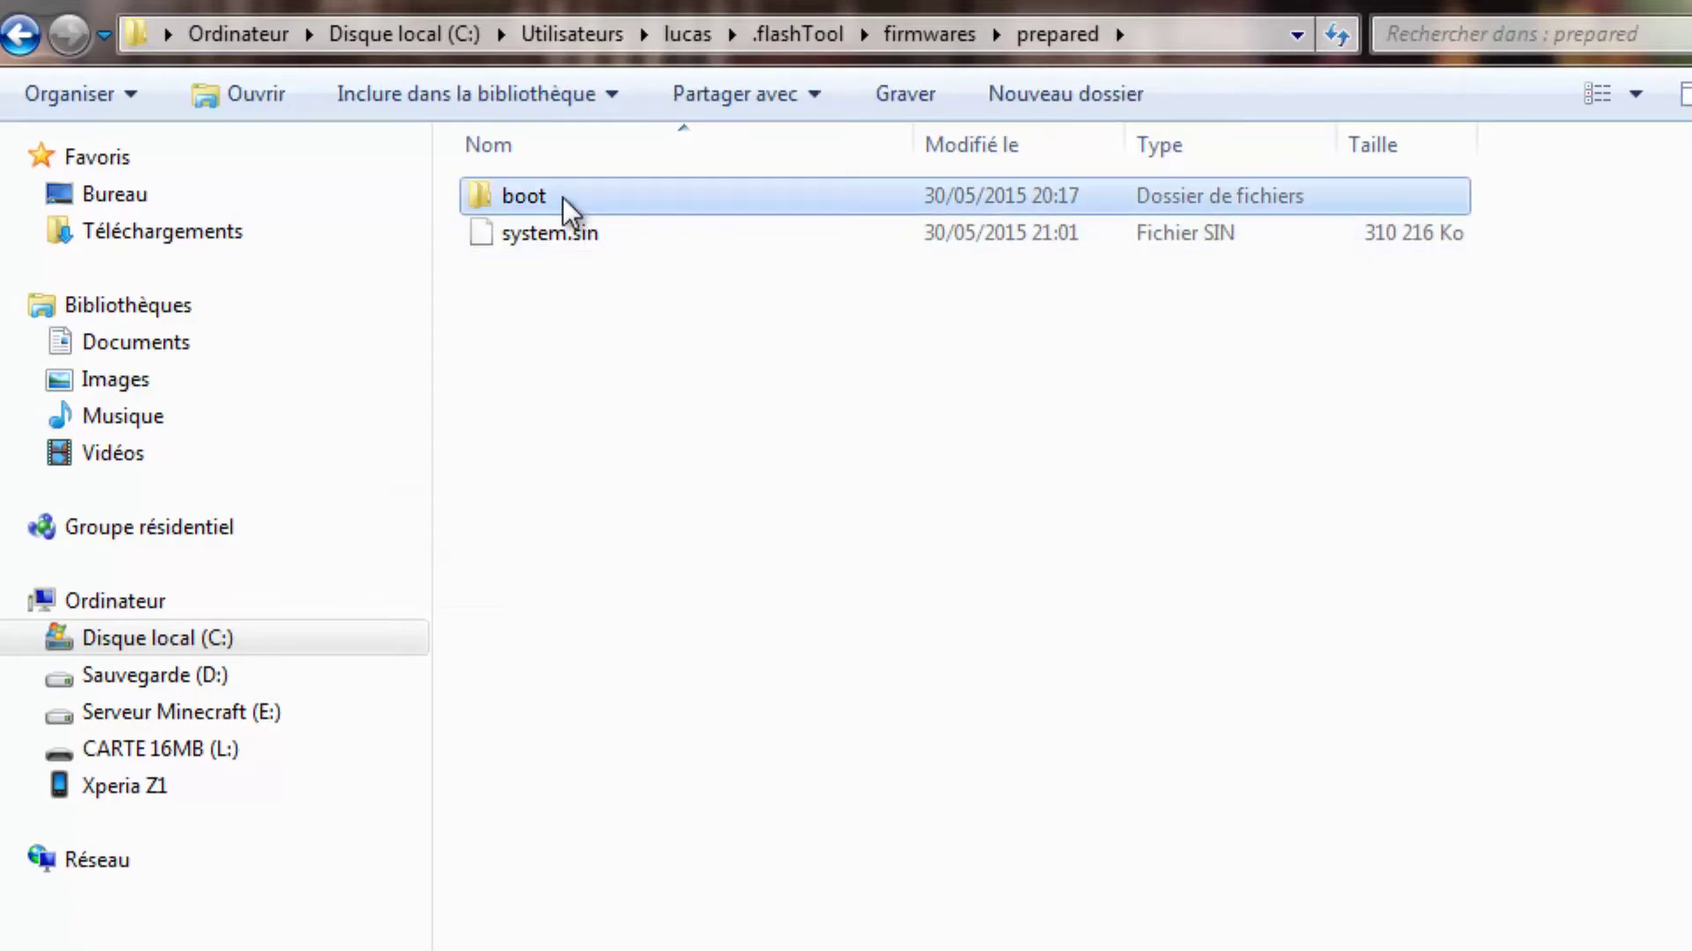
left_click_drag(562, 197, 1, 141)
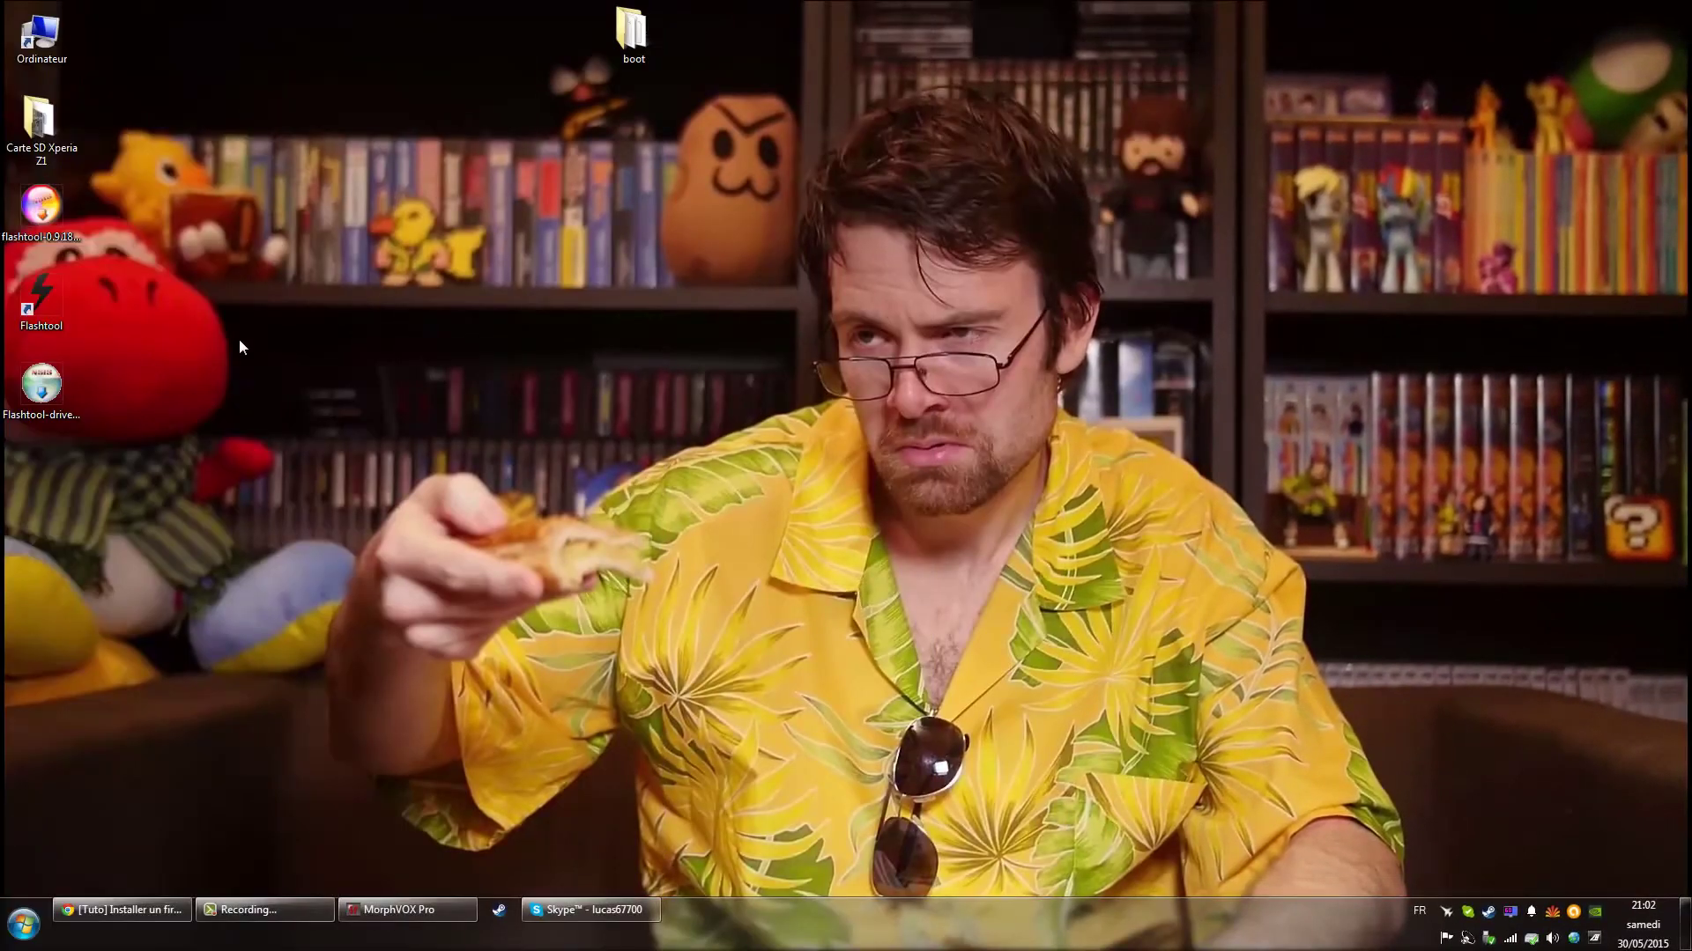
Launch Flashtool and start flashing the C6903 14.3.A.0.757 Customized_FR firmware in Flashmode, with APPSLOG, CACHE and DATA wiped.
double_click(67, 305)
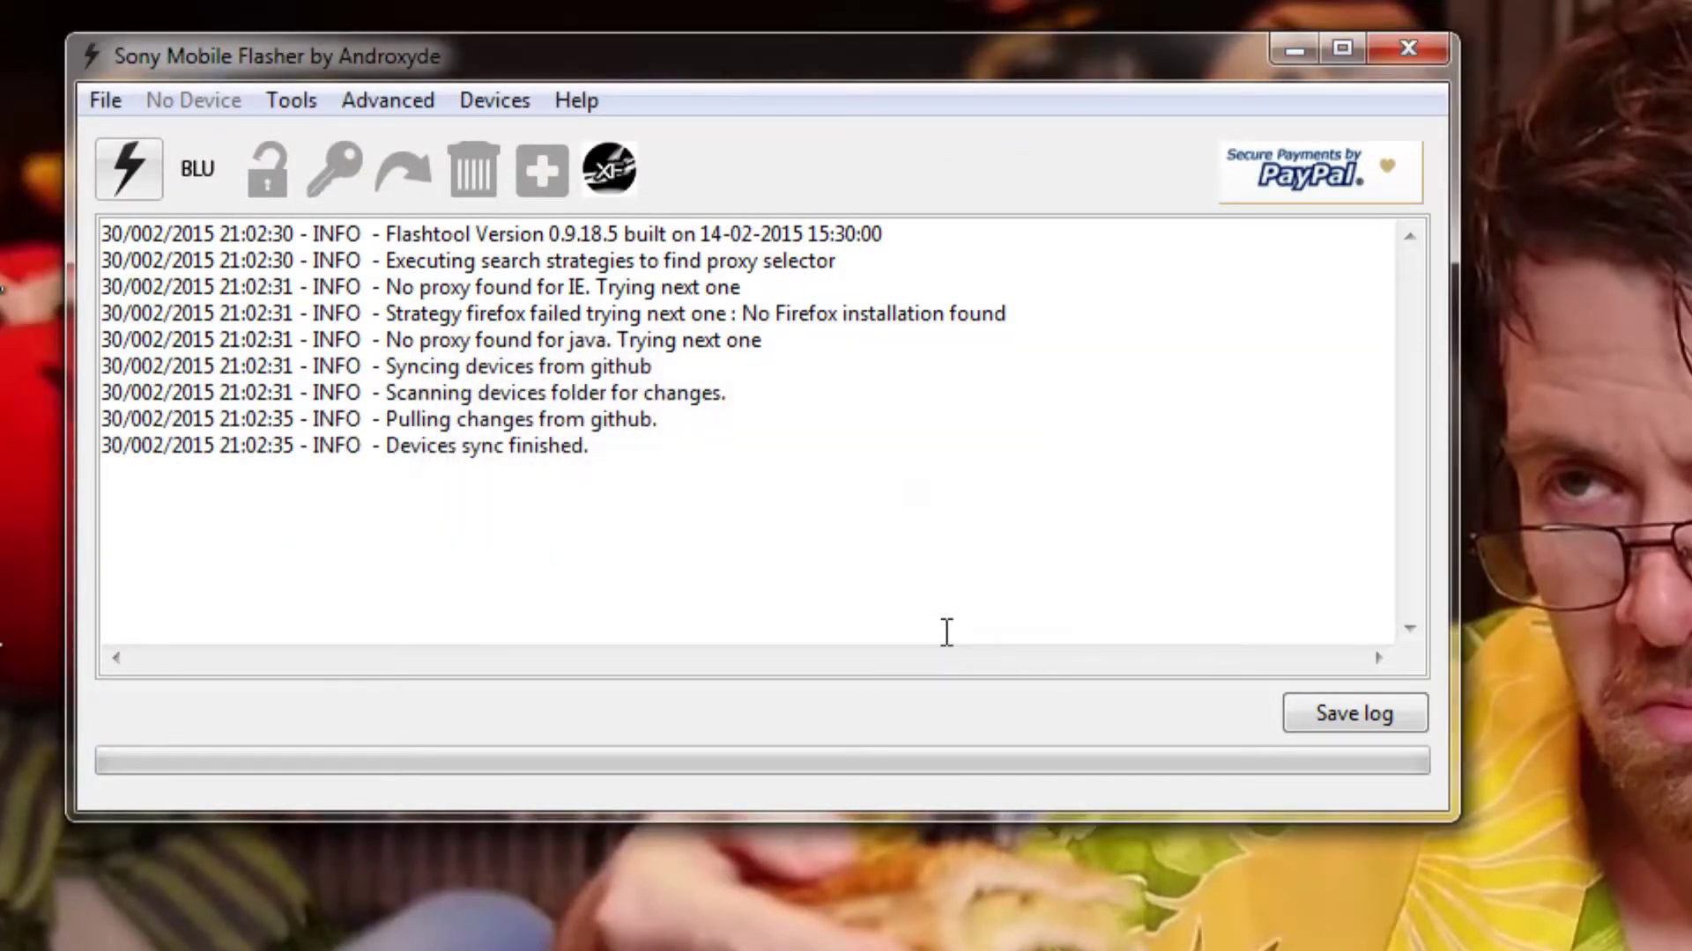
left_click(130, 170)
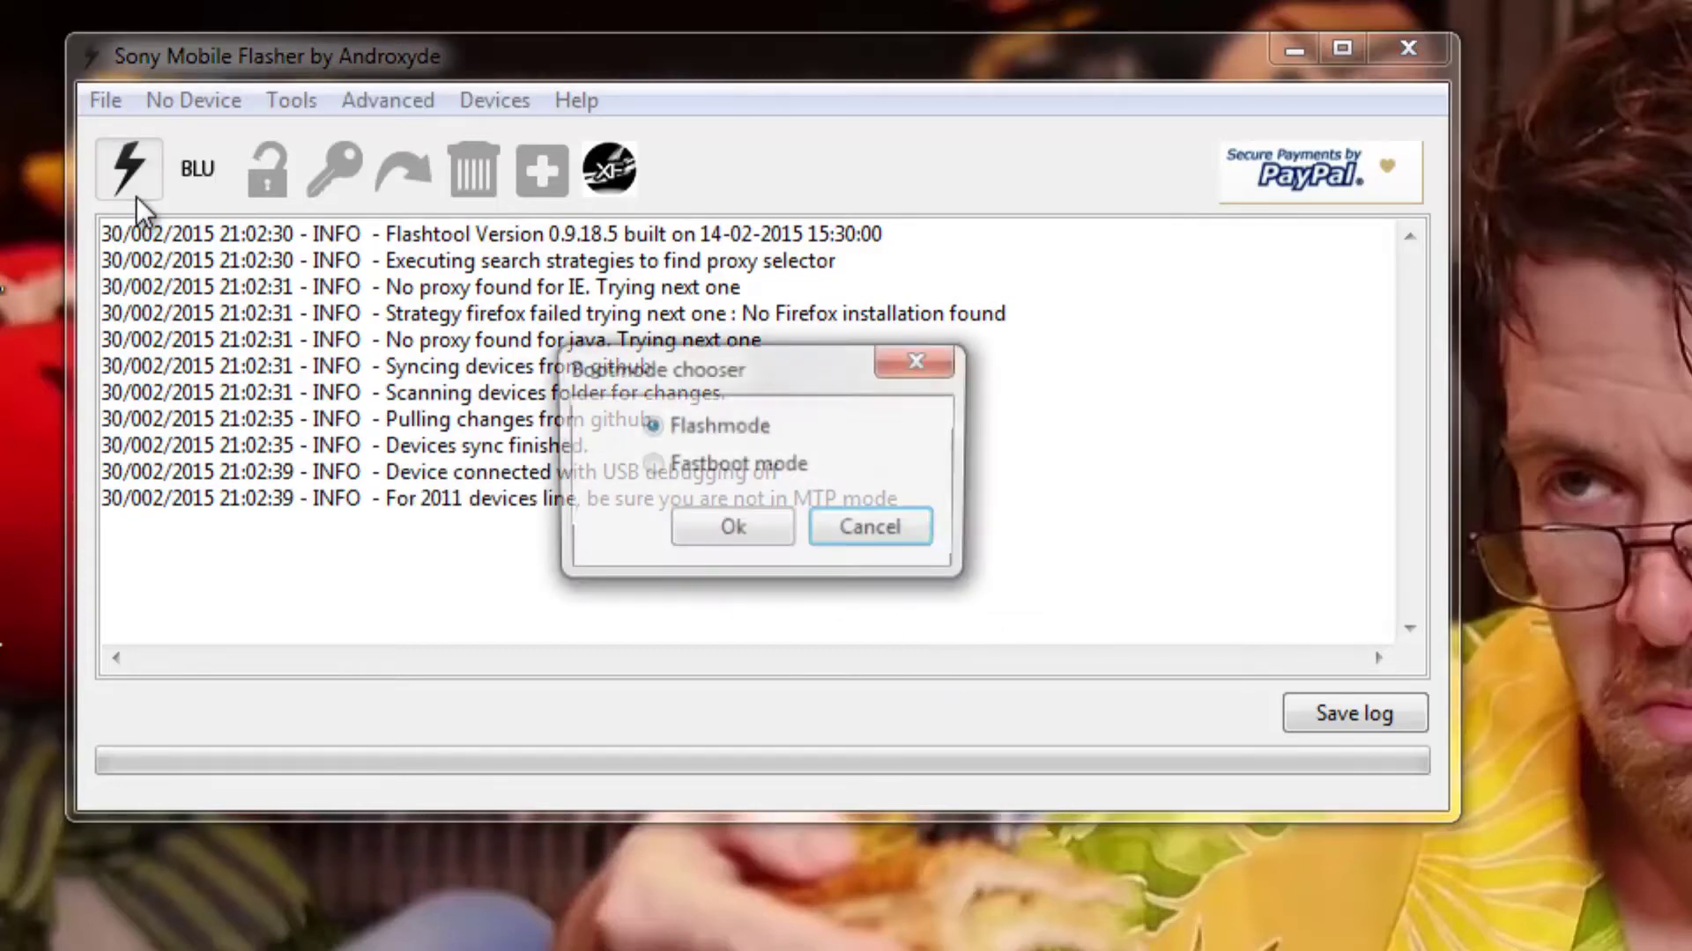
left_click(710, 534)
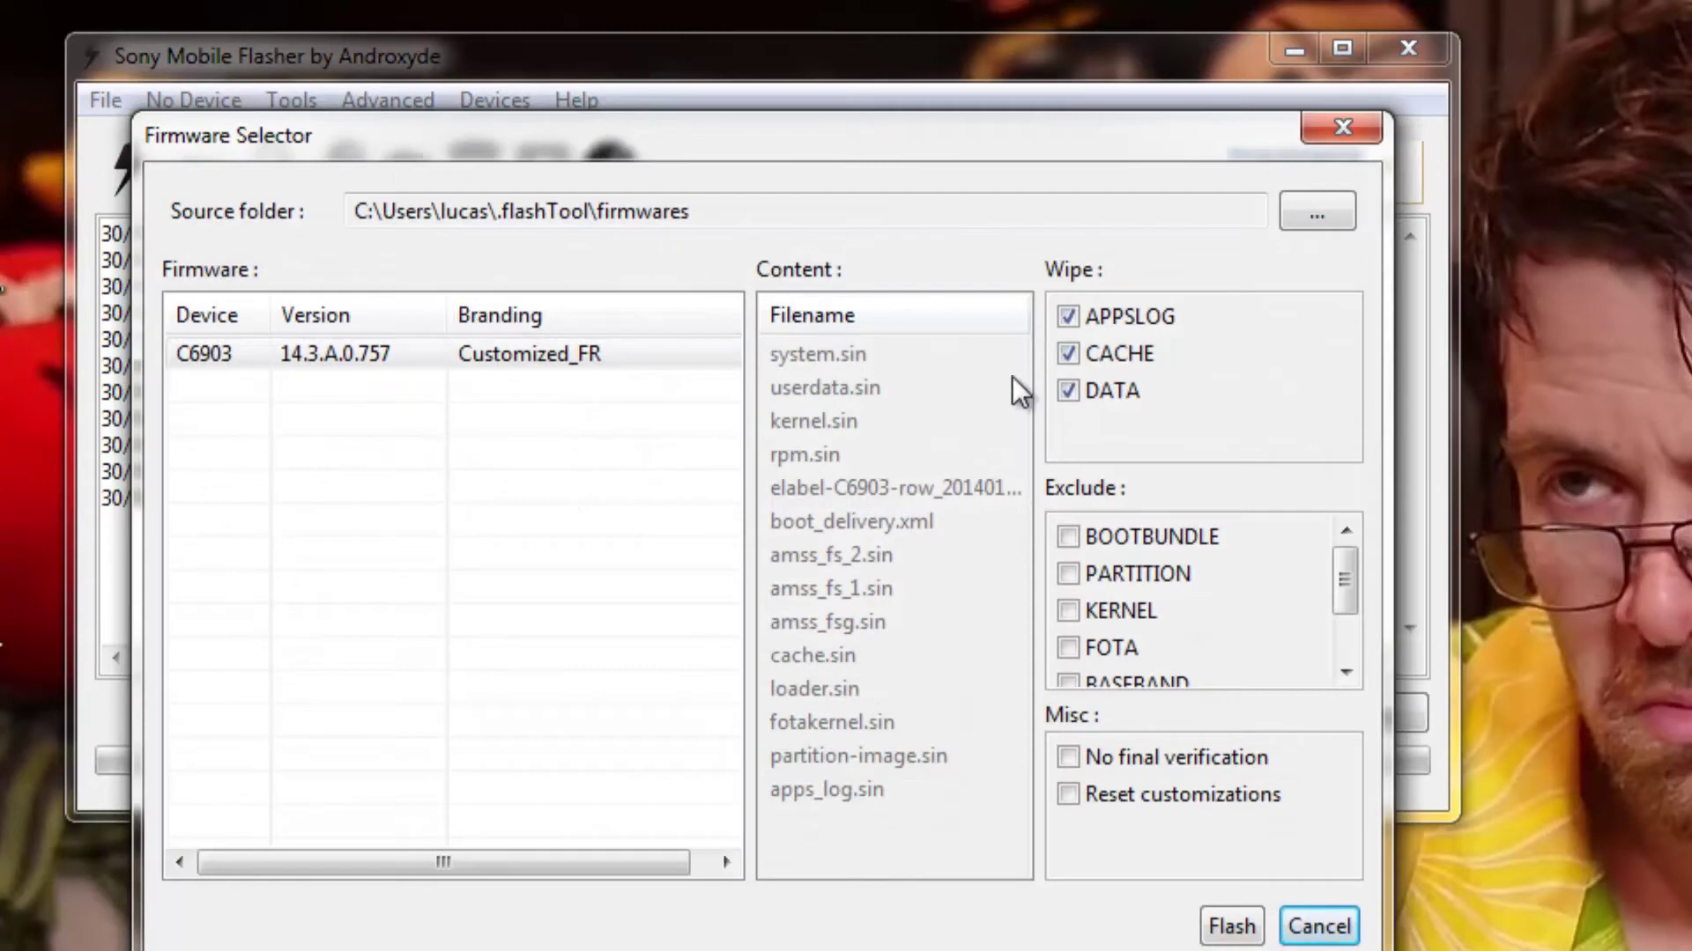
left_click(1232, 927)
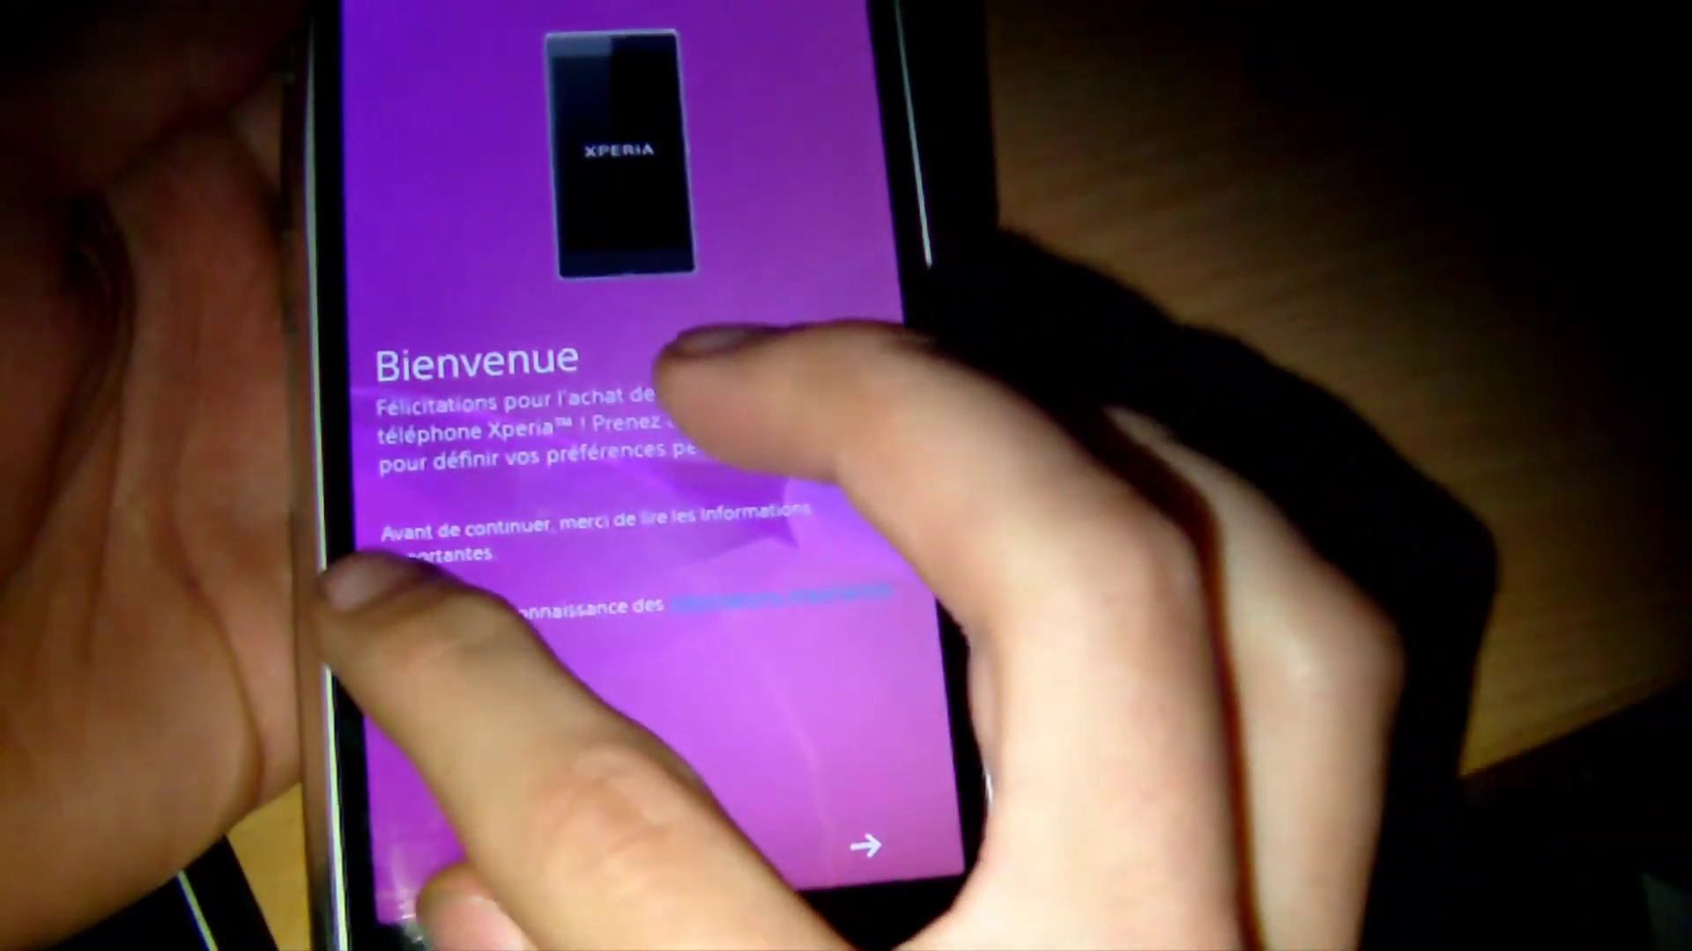
left_click(392, 614)
left_click(864, 845)
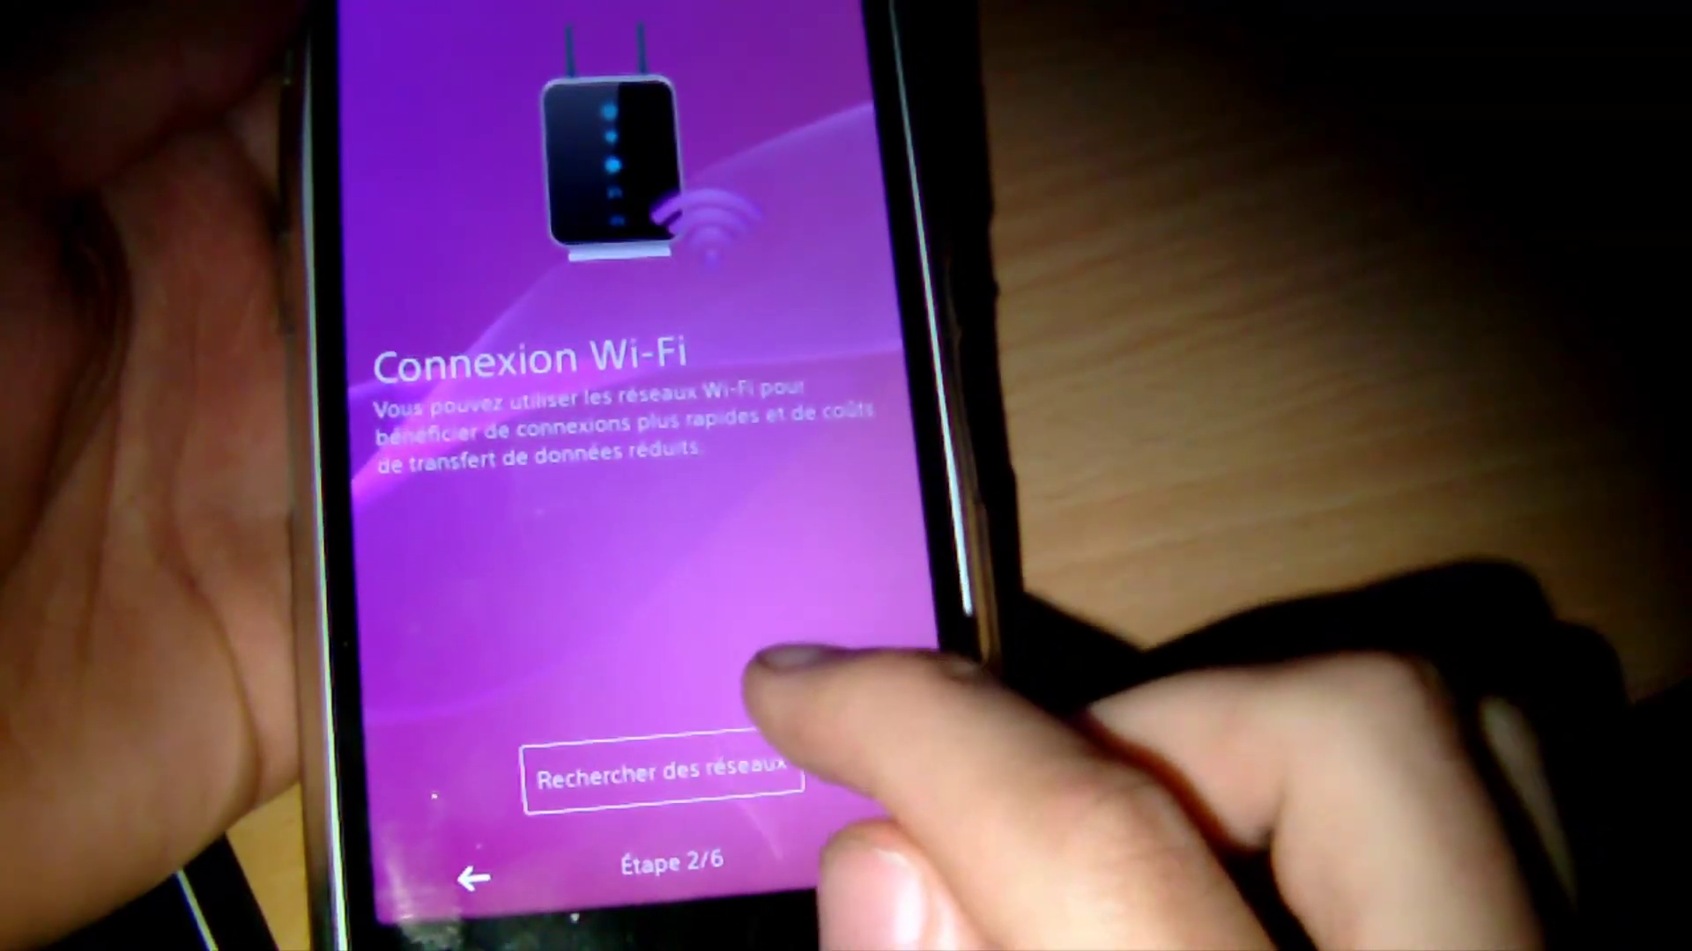
left_click(659, 772)
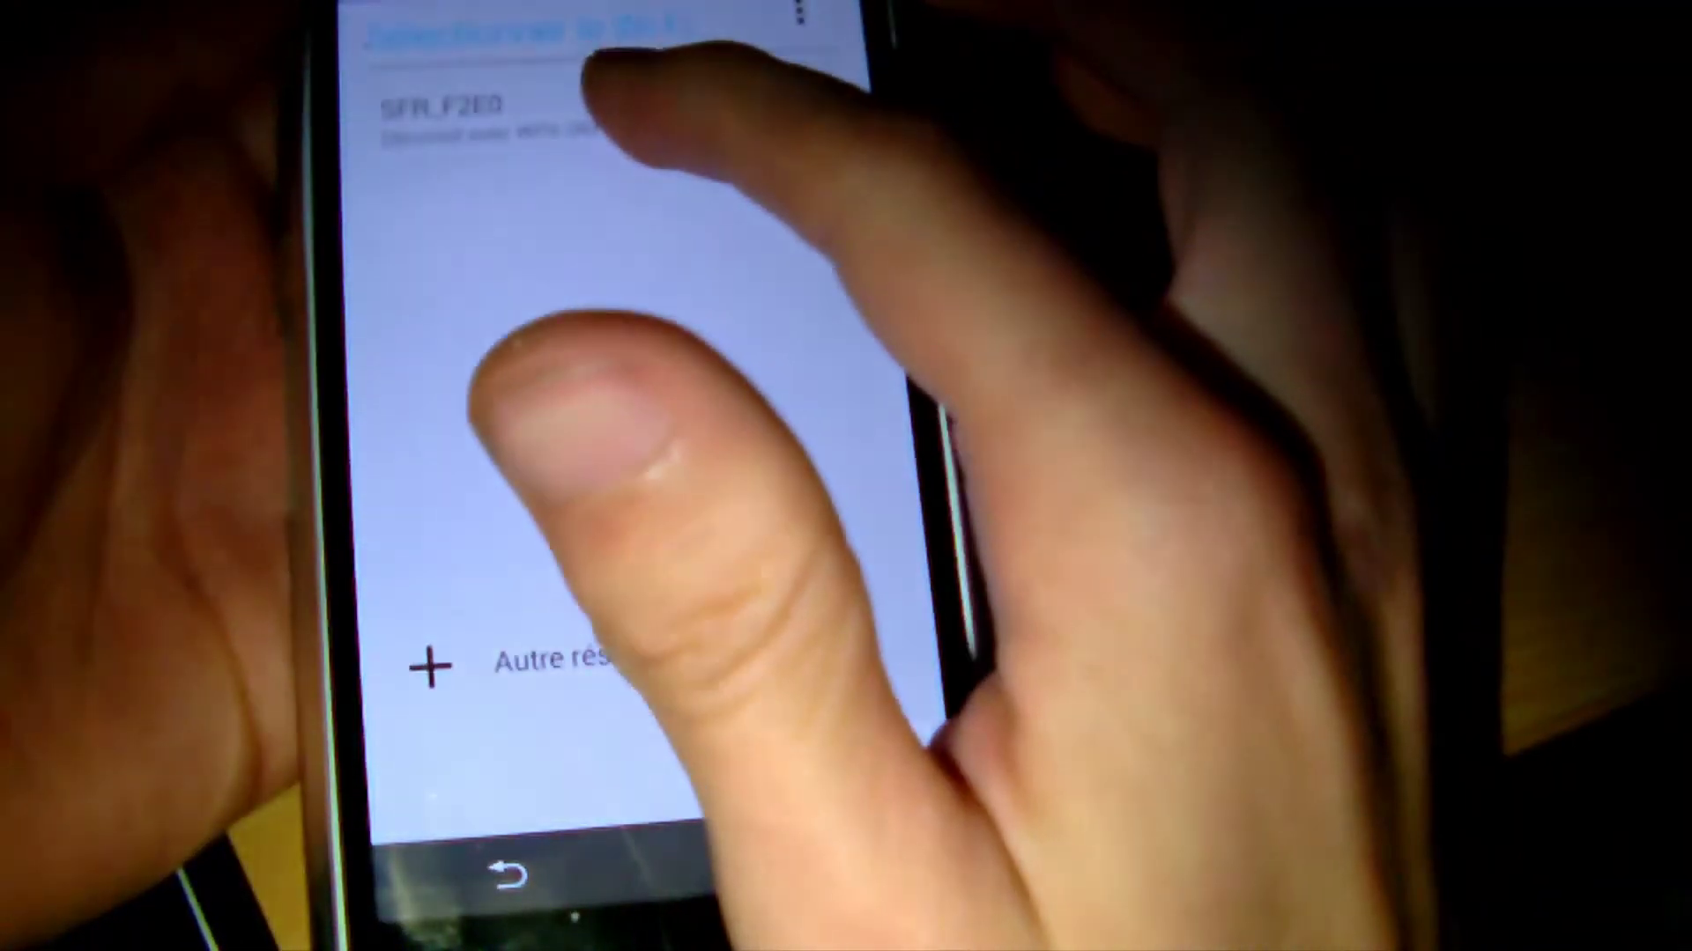
left_click(529, 115)
left_click(792, 577)
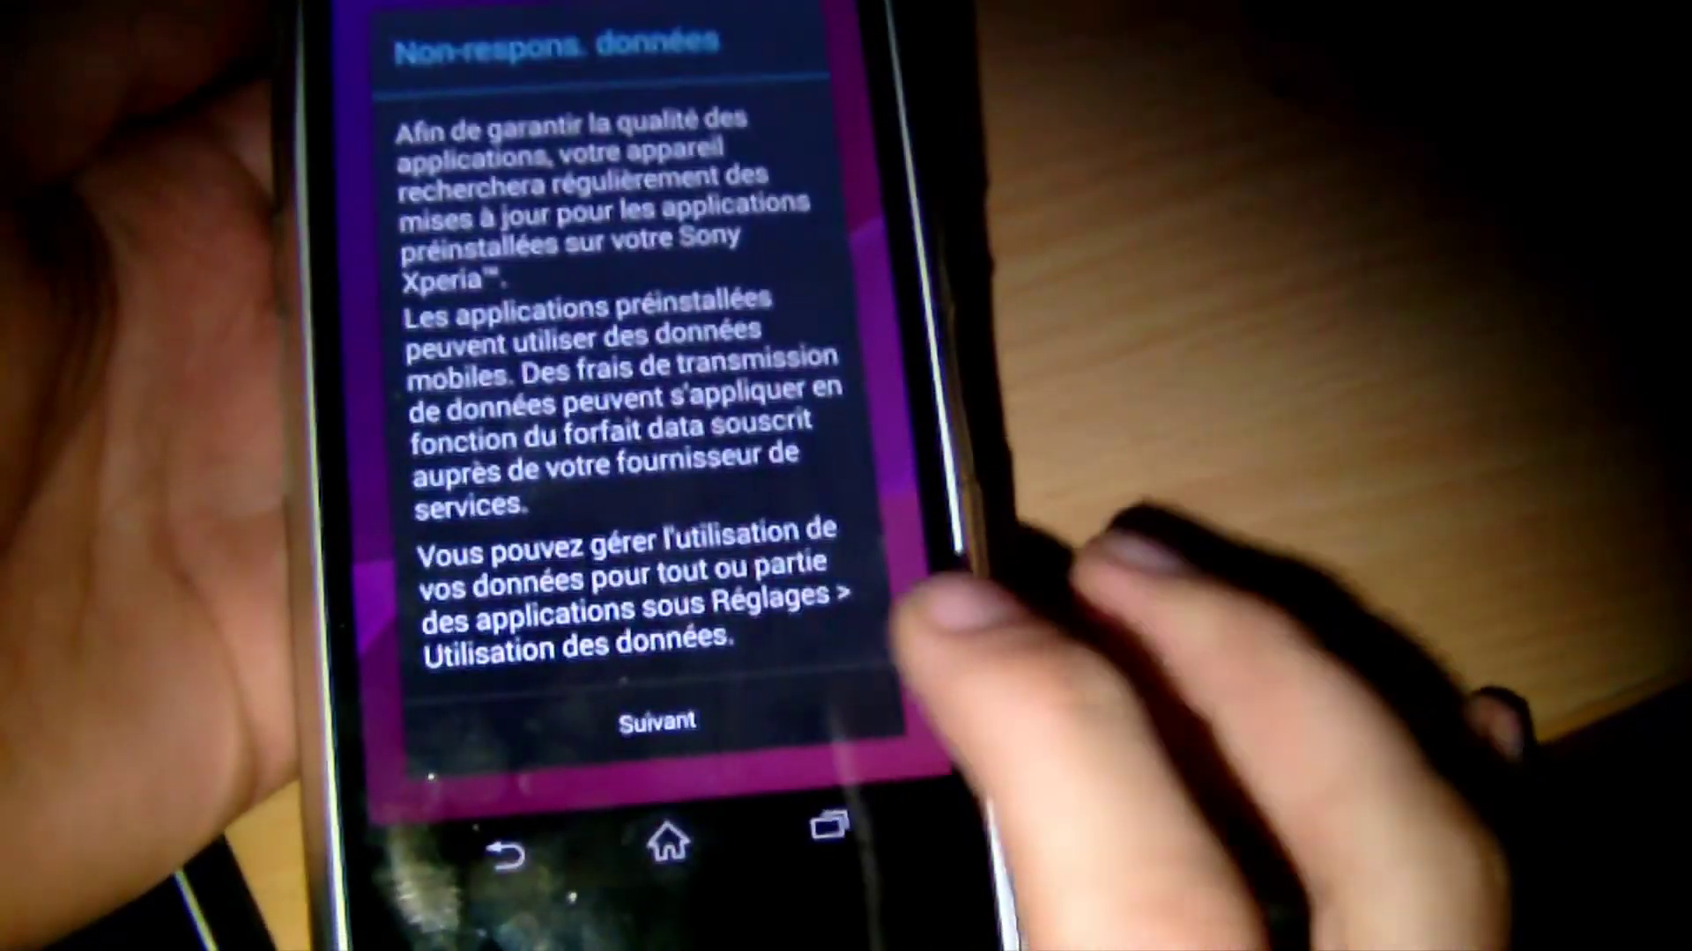
left_click(652, 710)
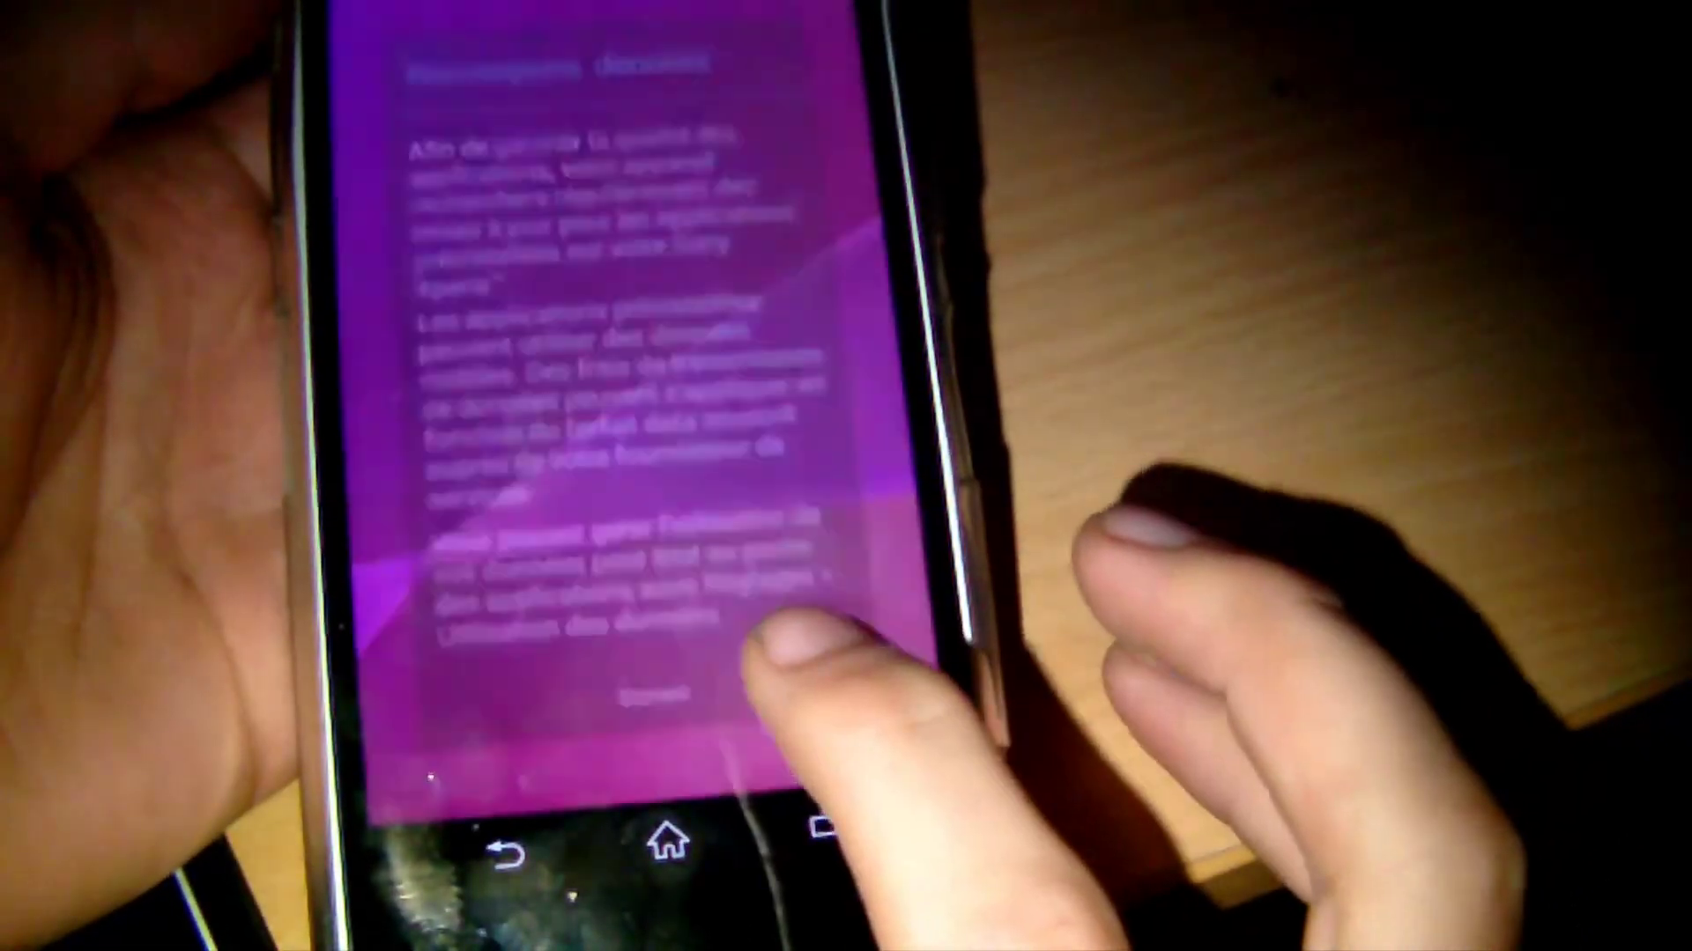
left_click(432, 429)
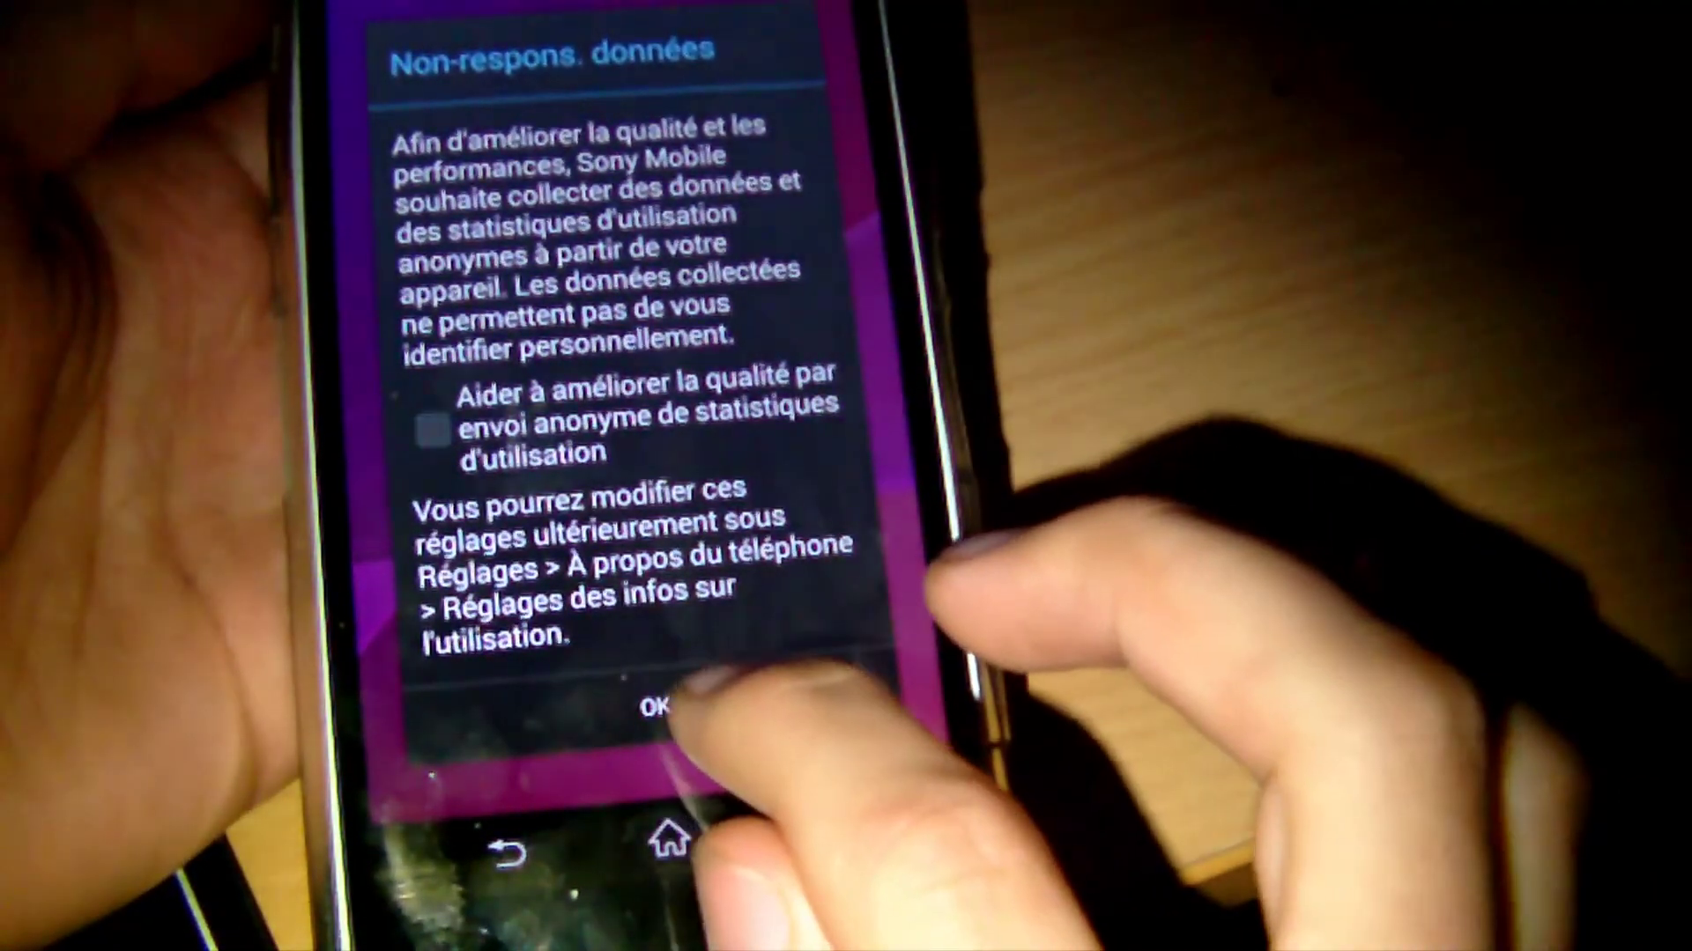
left_click(656, 707)
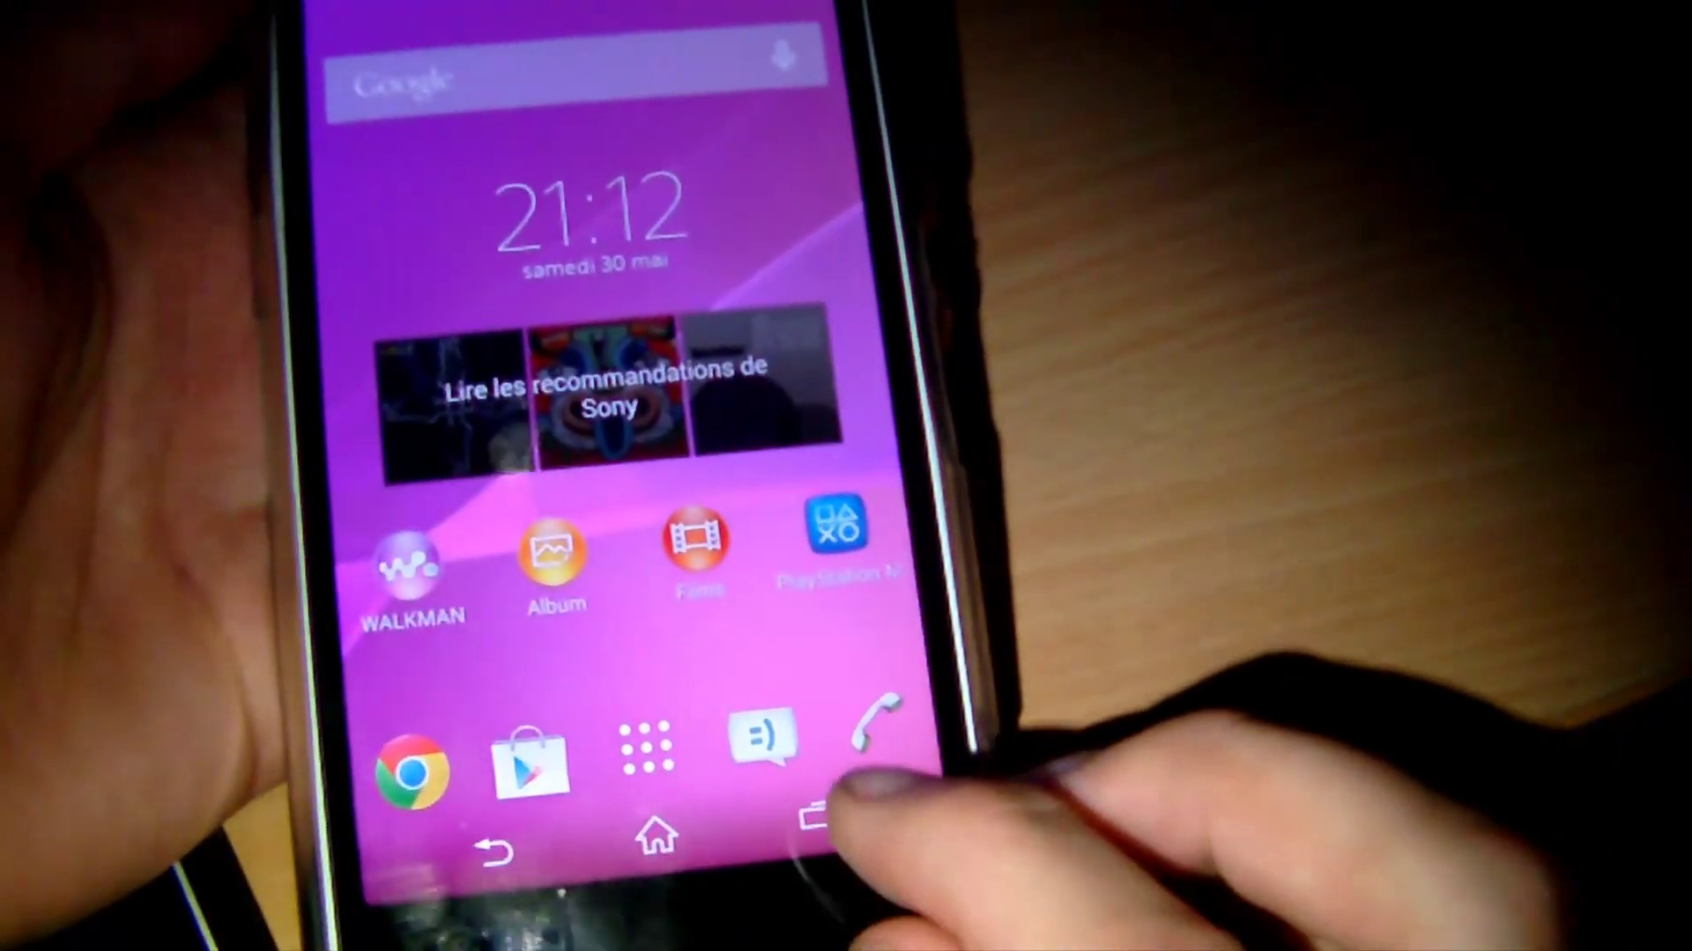
left_click(648, 759)
left_click_drag(493, 396, 811, 229)
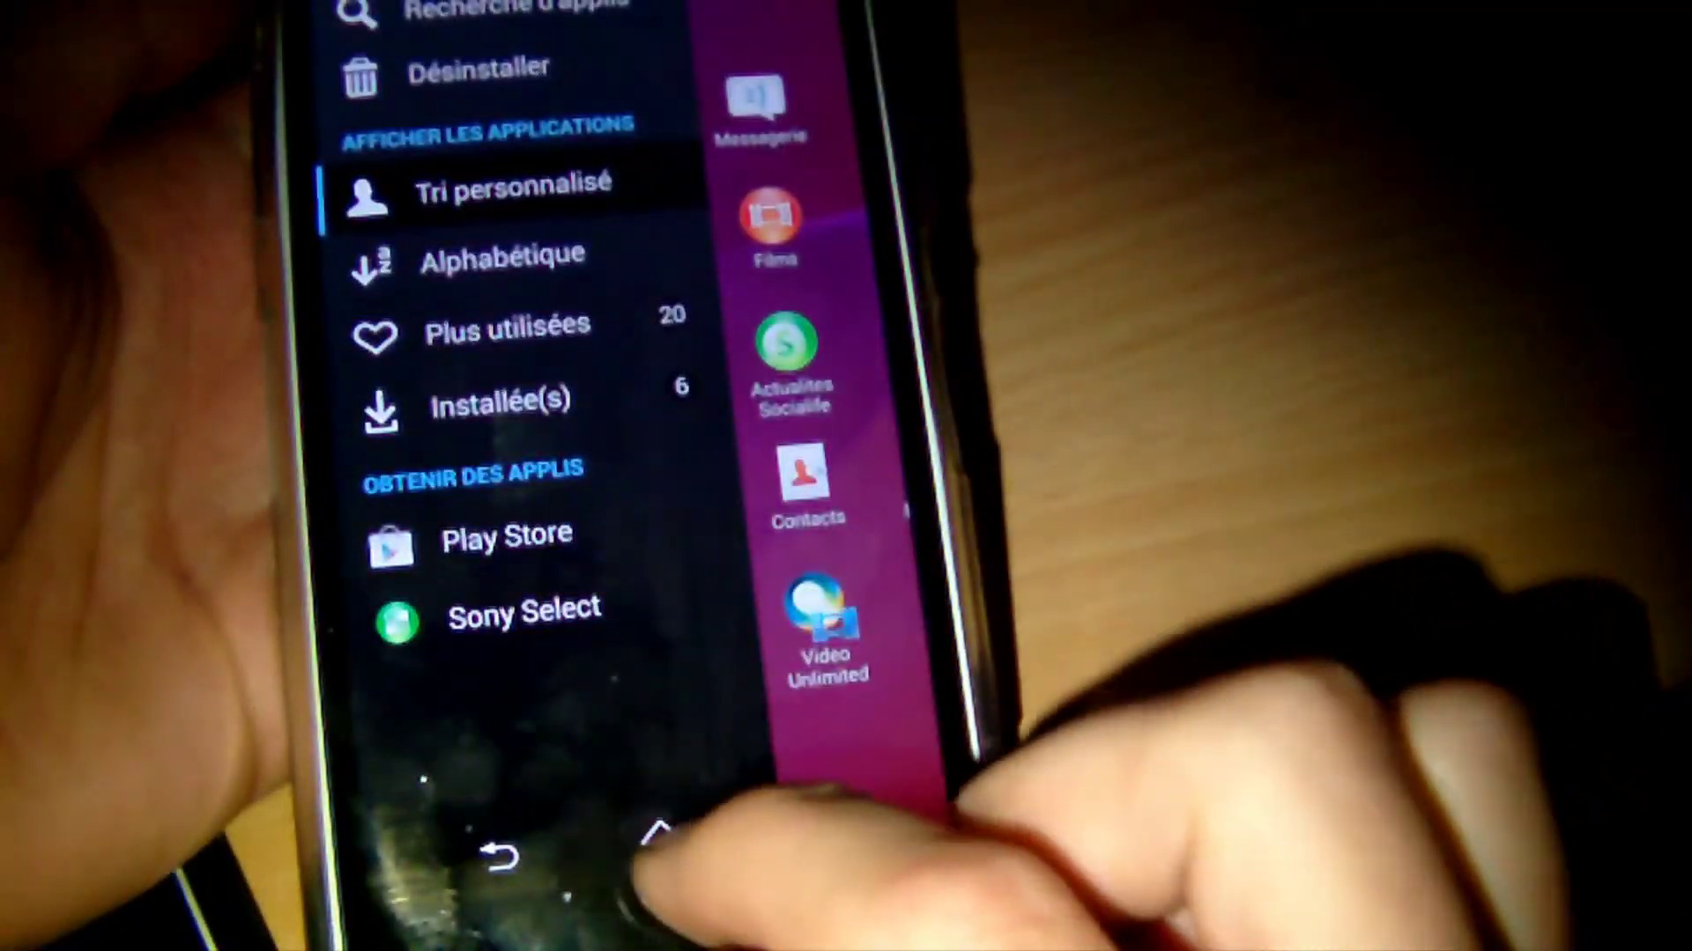
left_click(659, 839)
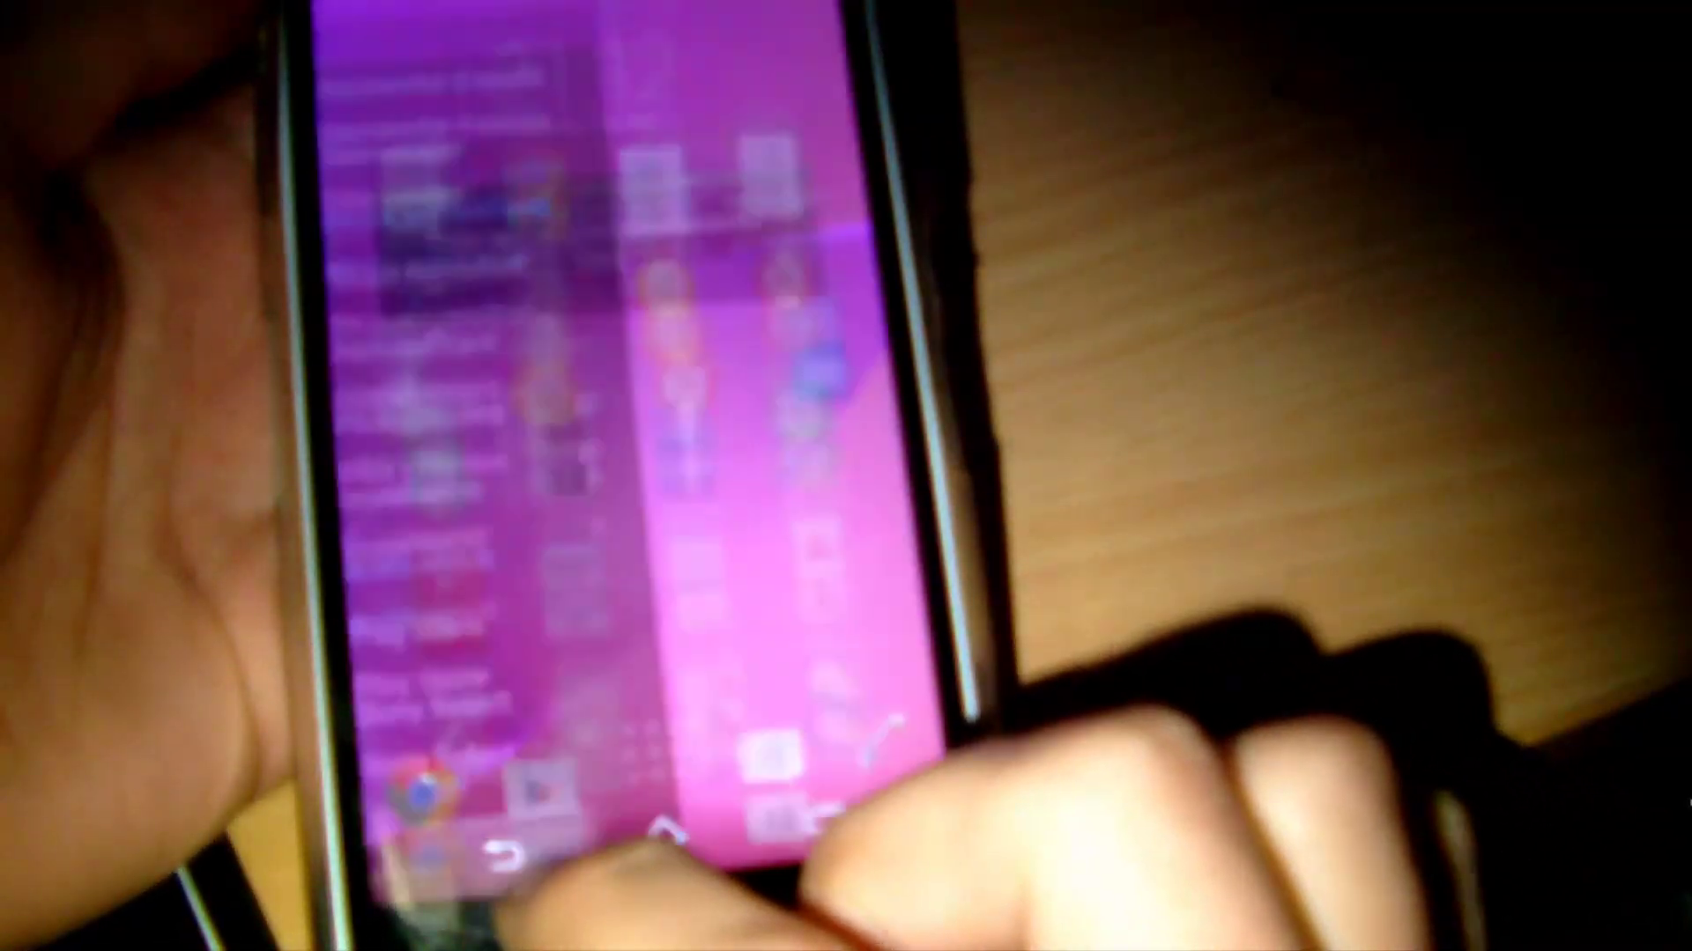
left_click(652, 749)
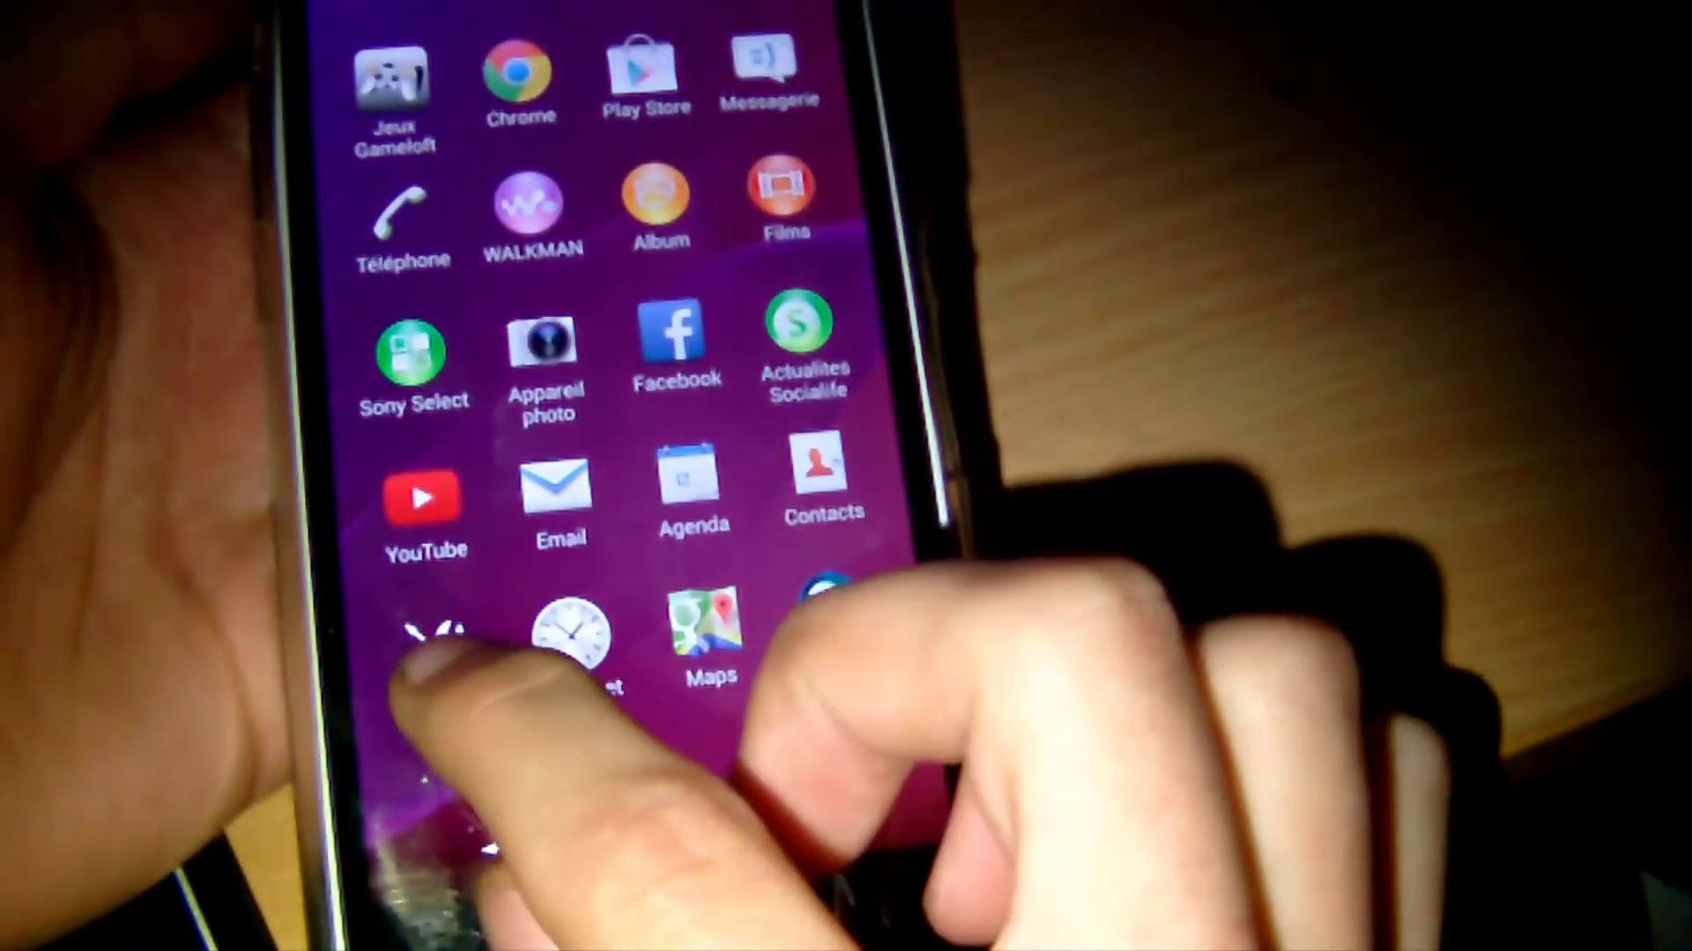
left_click_drag(414, 661, 634, 687)
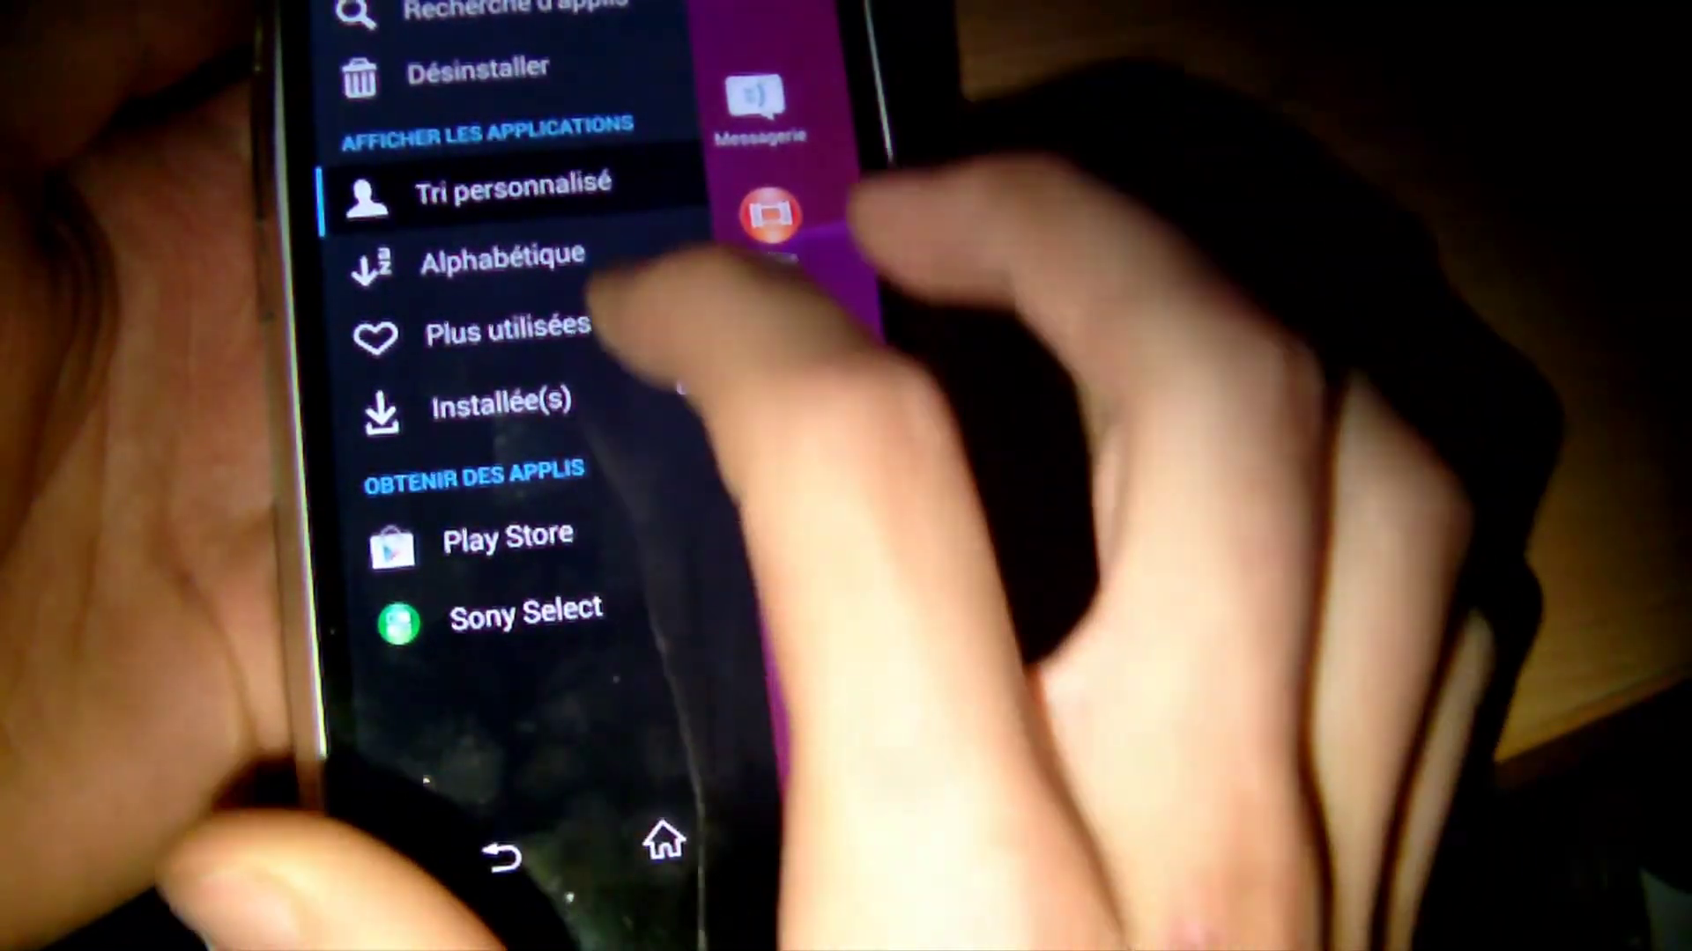
left_click_drag(643, 169, 397, 211)
left_click(423, 634)
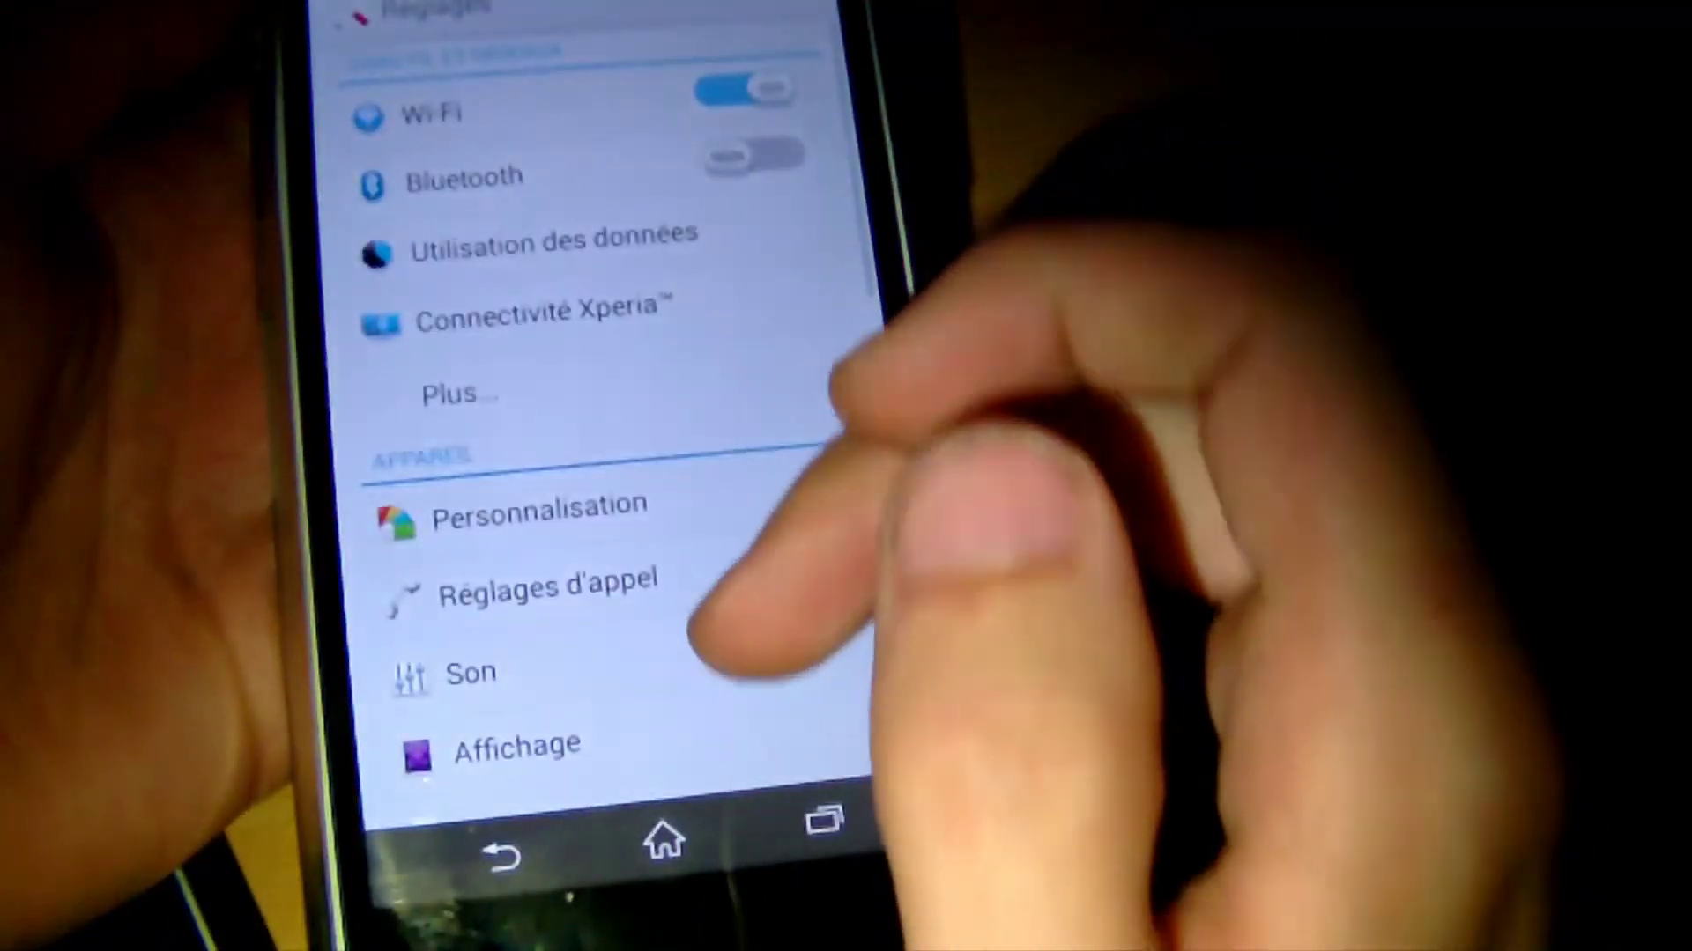
left_click_drag(970, 572, 969, 132)
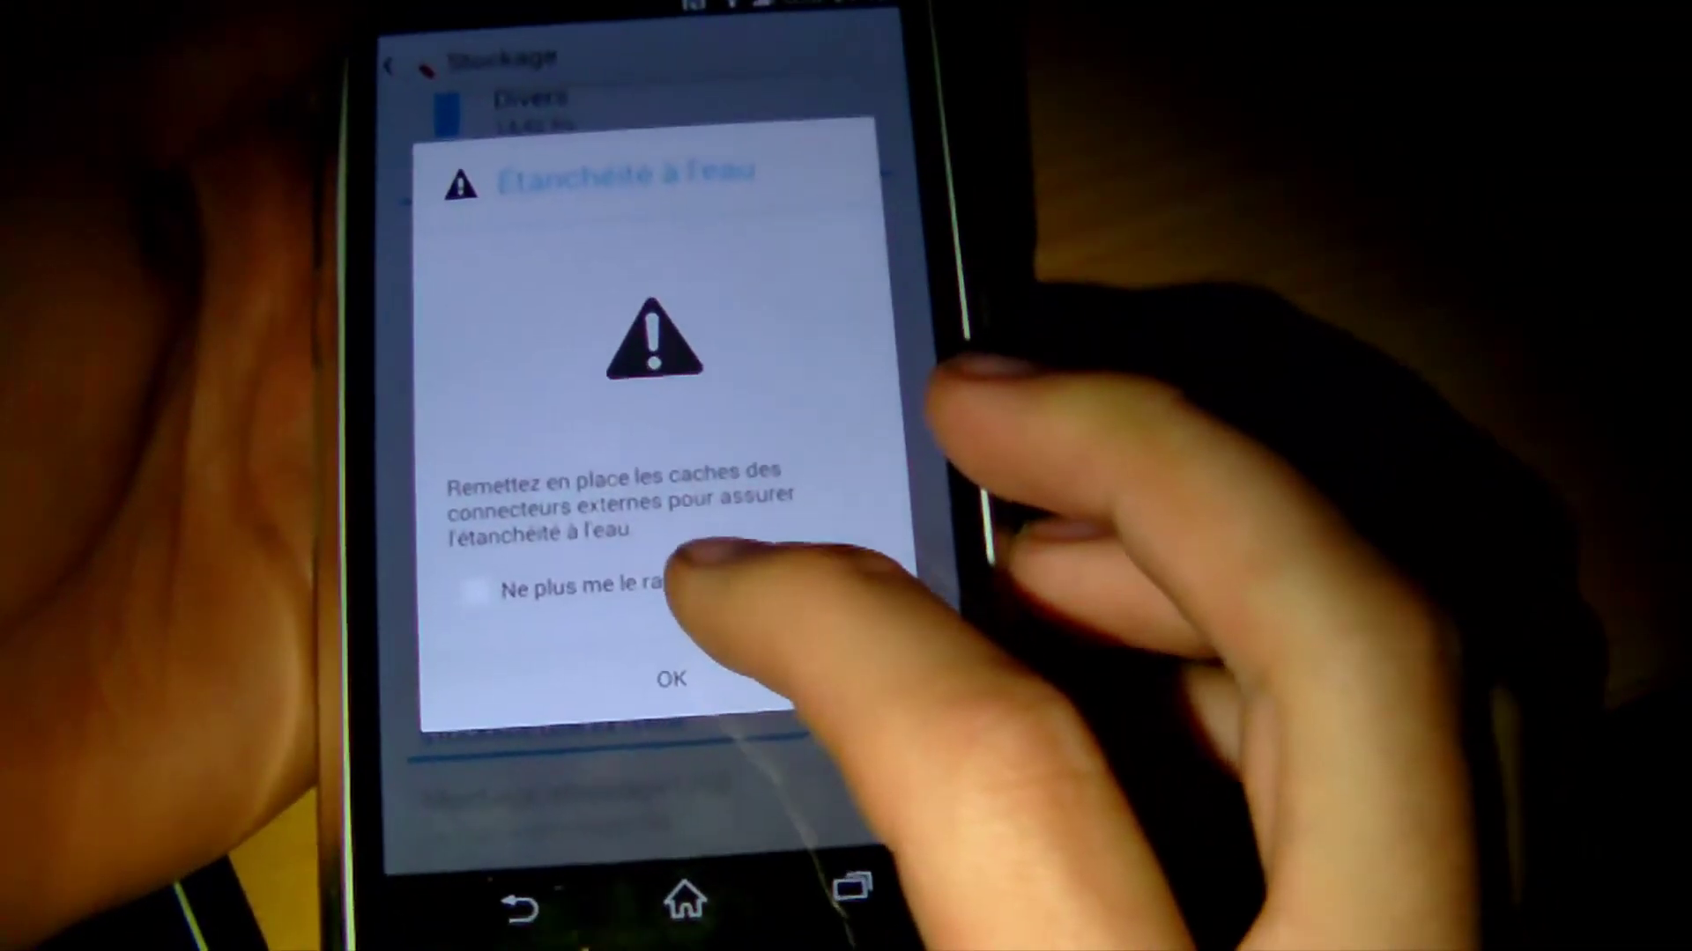
left_click(696, 711)
scroll(696, 440, "up", 10)
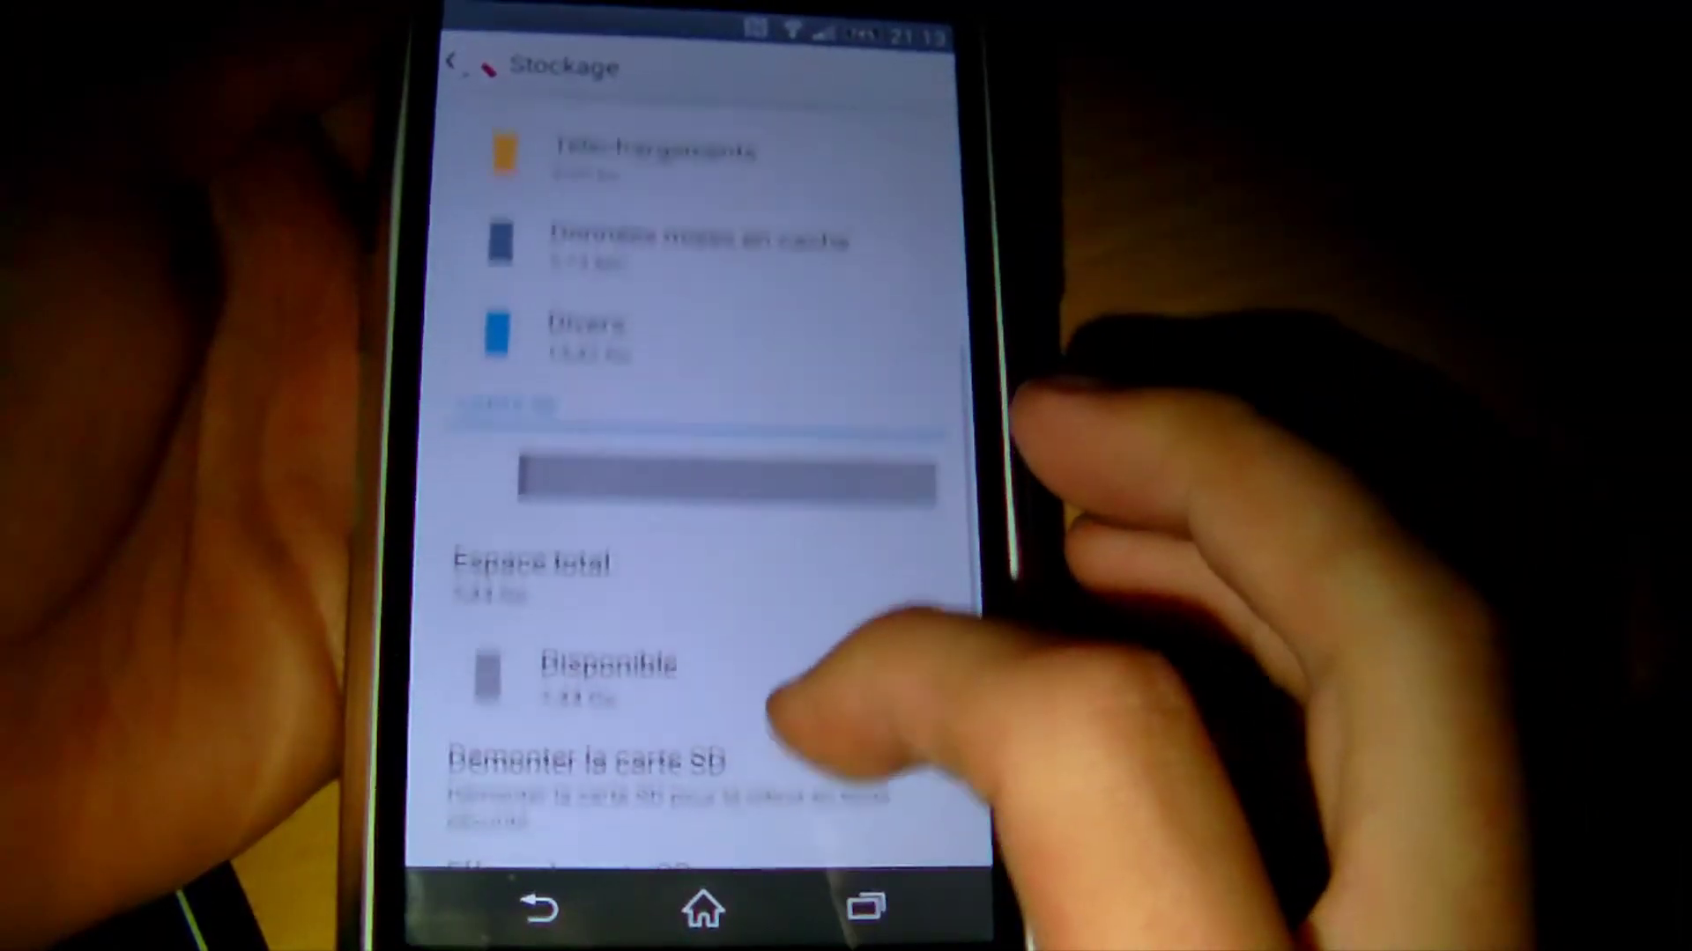
scroll(696, 441, "up", 3)
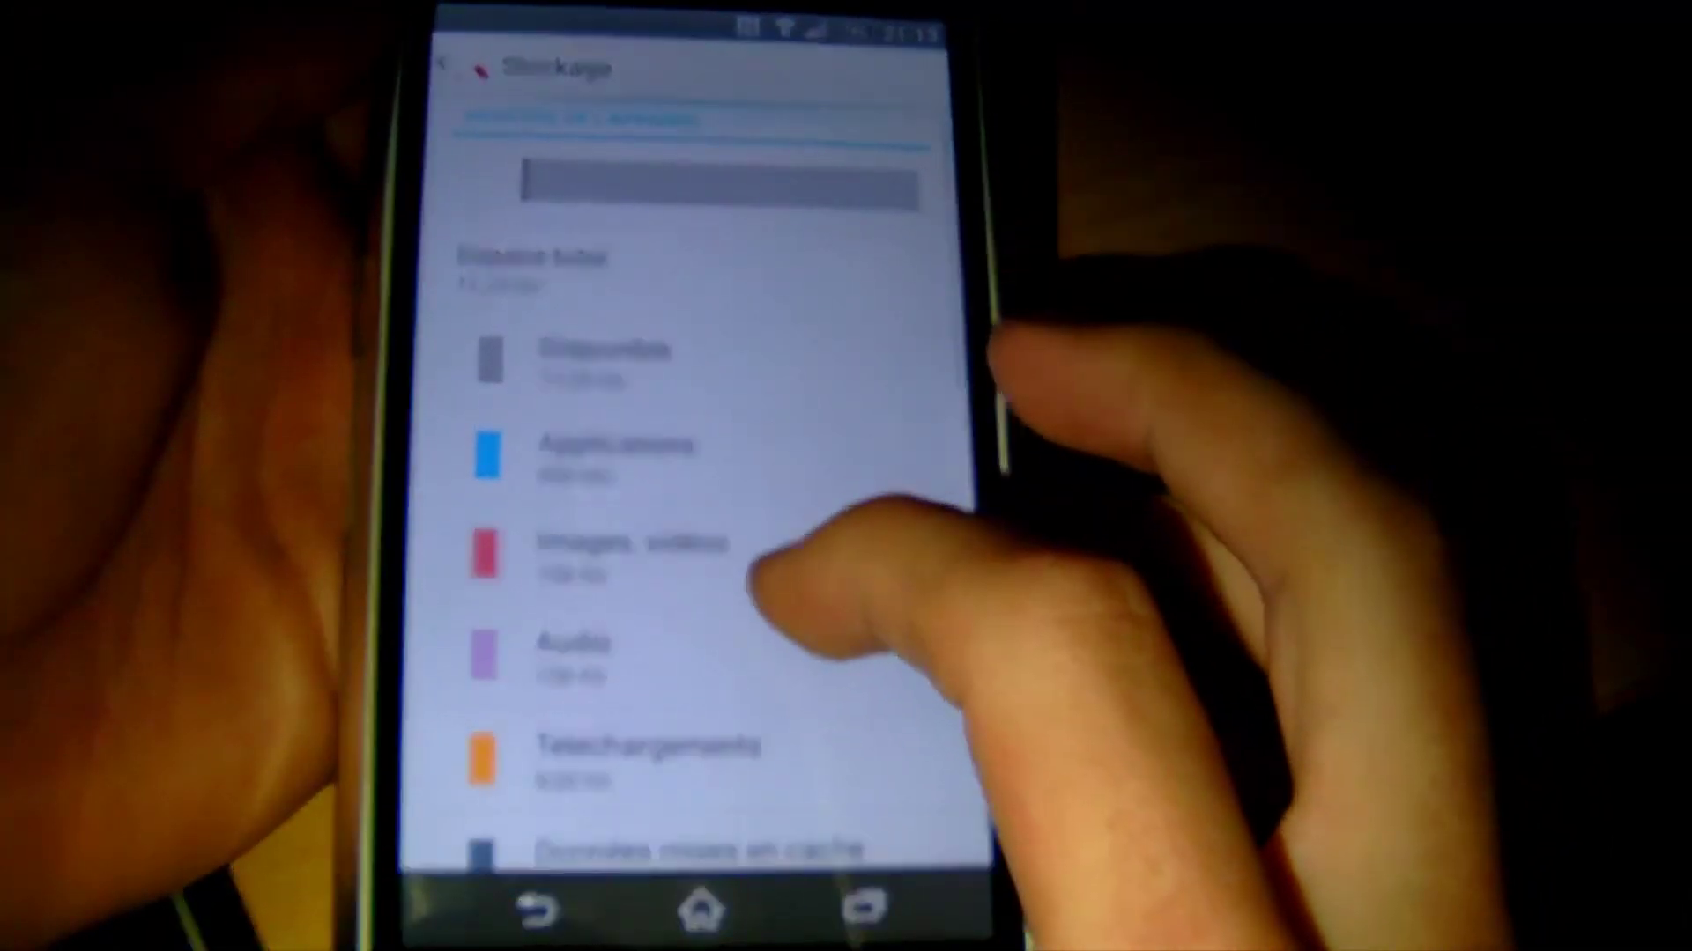
left_click(702, 907)
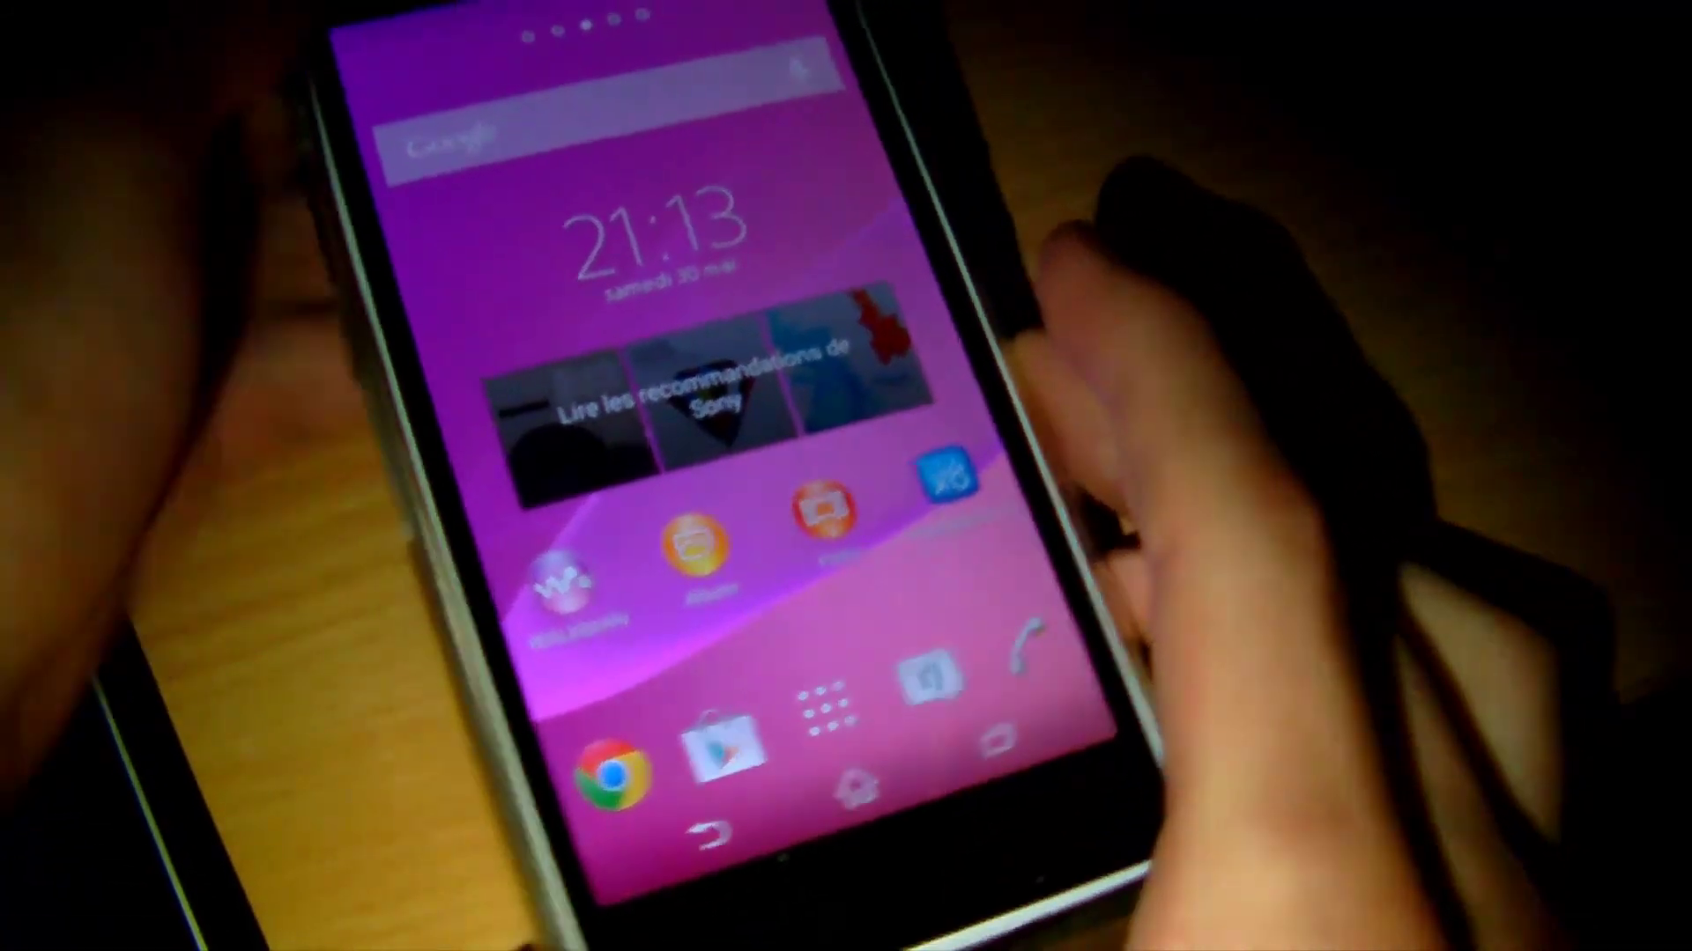